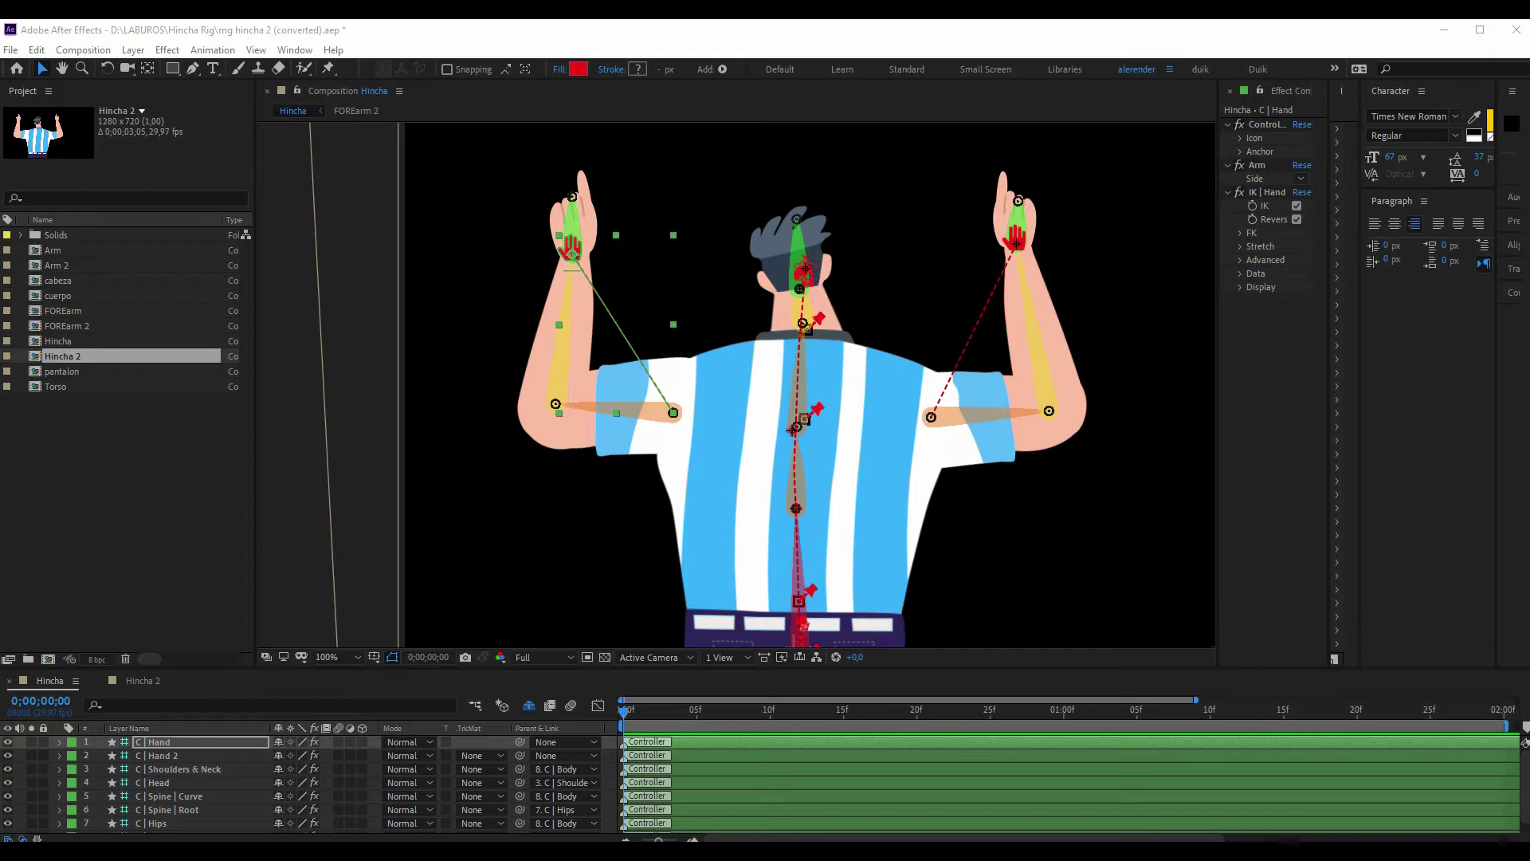
Bring the rigging tutorial video to the front and give the timeline more room
mouse_move(72, 851)
left_click(140, 807)
left_click_drag(627, 672, 627, 614)
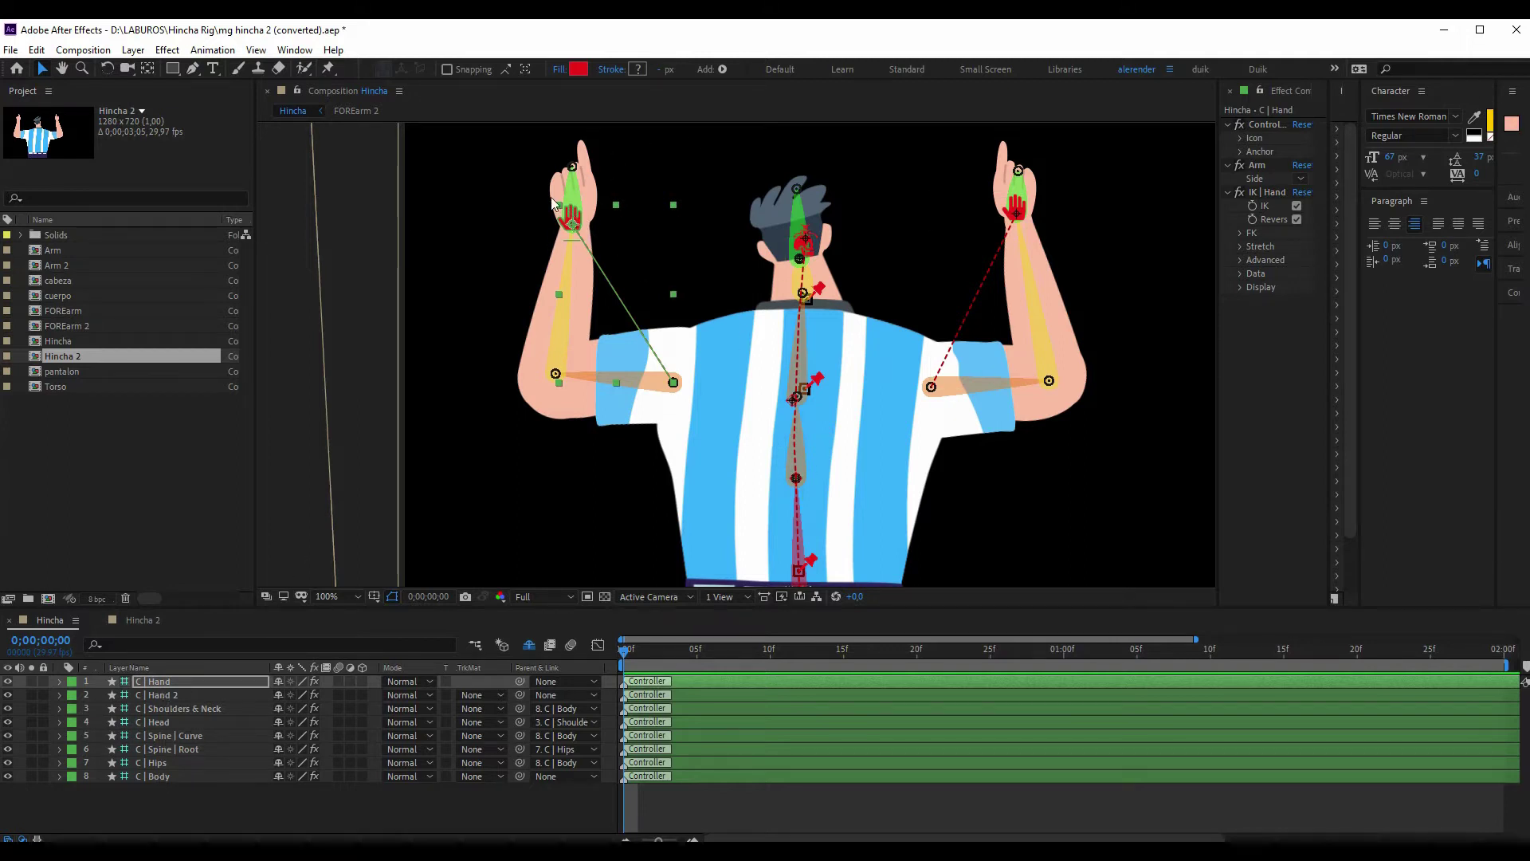
Raise C | Hand 2 up and outward and C | Hand up and to the left
left_click(161, 698)
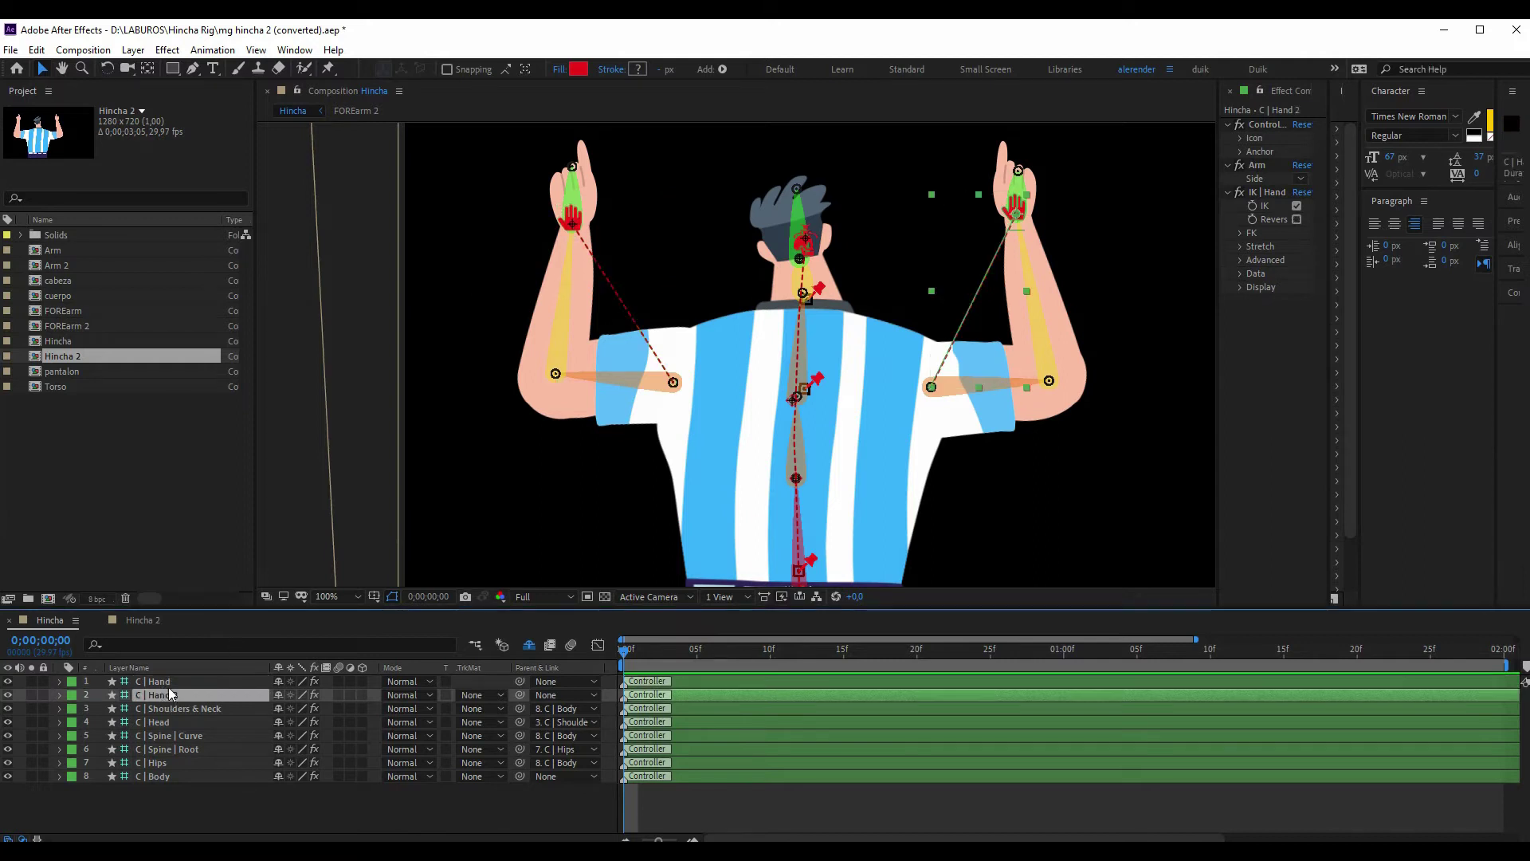
left_click_drag(1017, 211, 1038, 195)
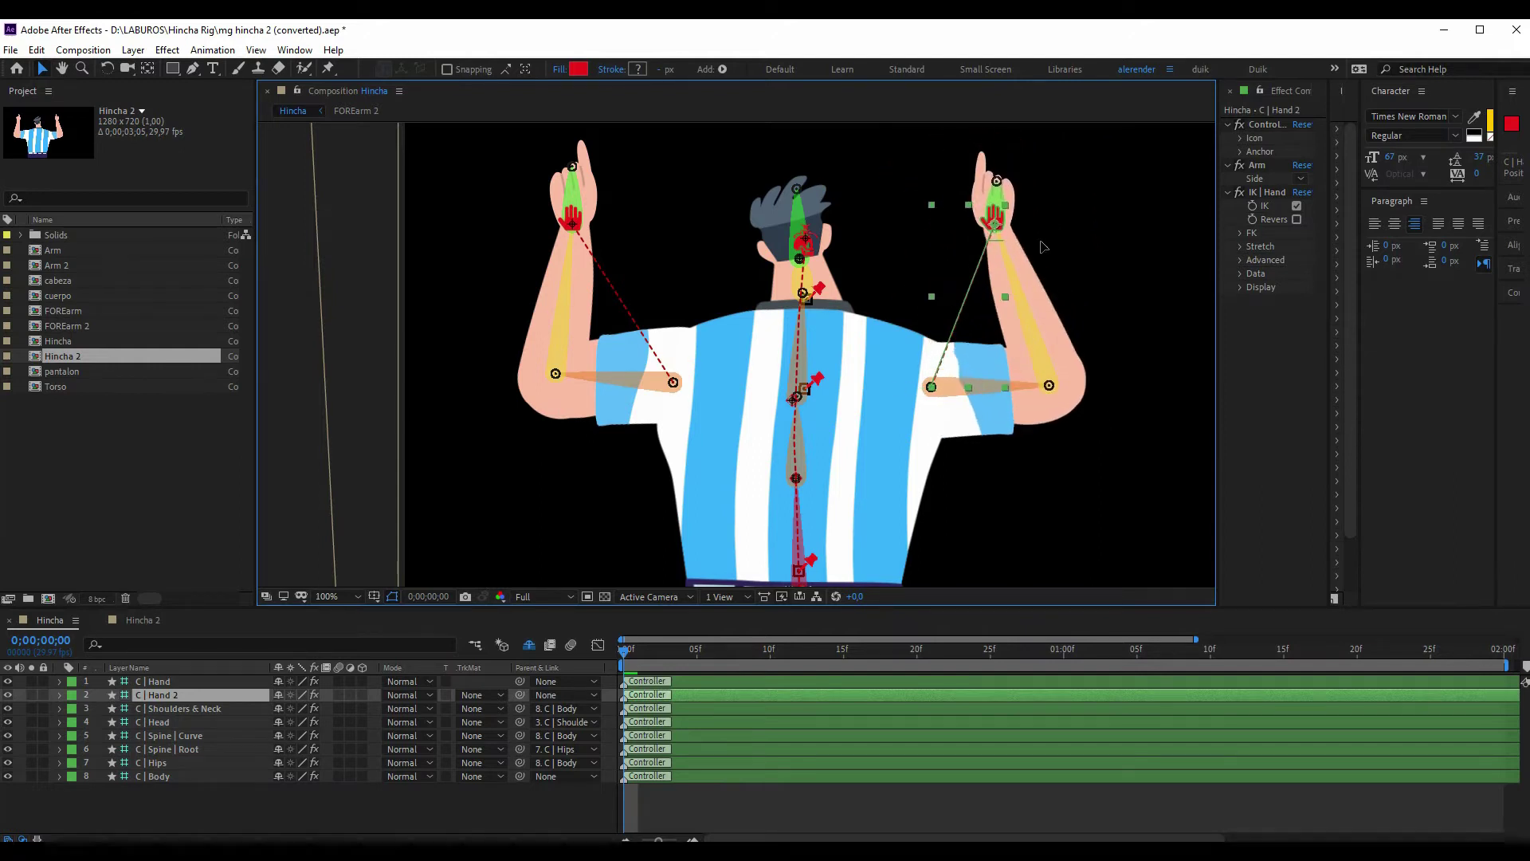
left_click(159, 682)
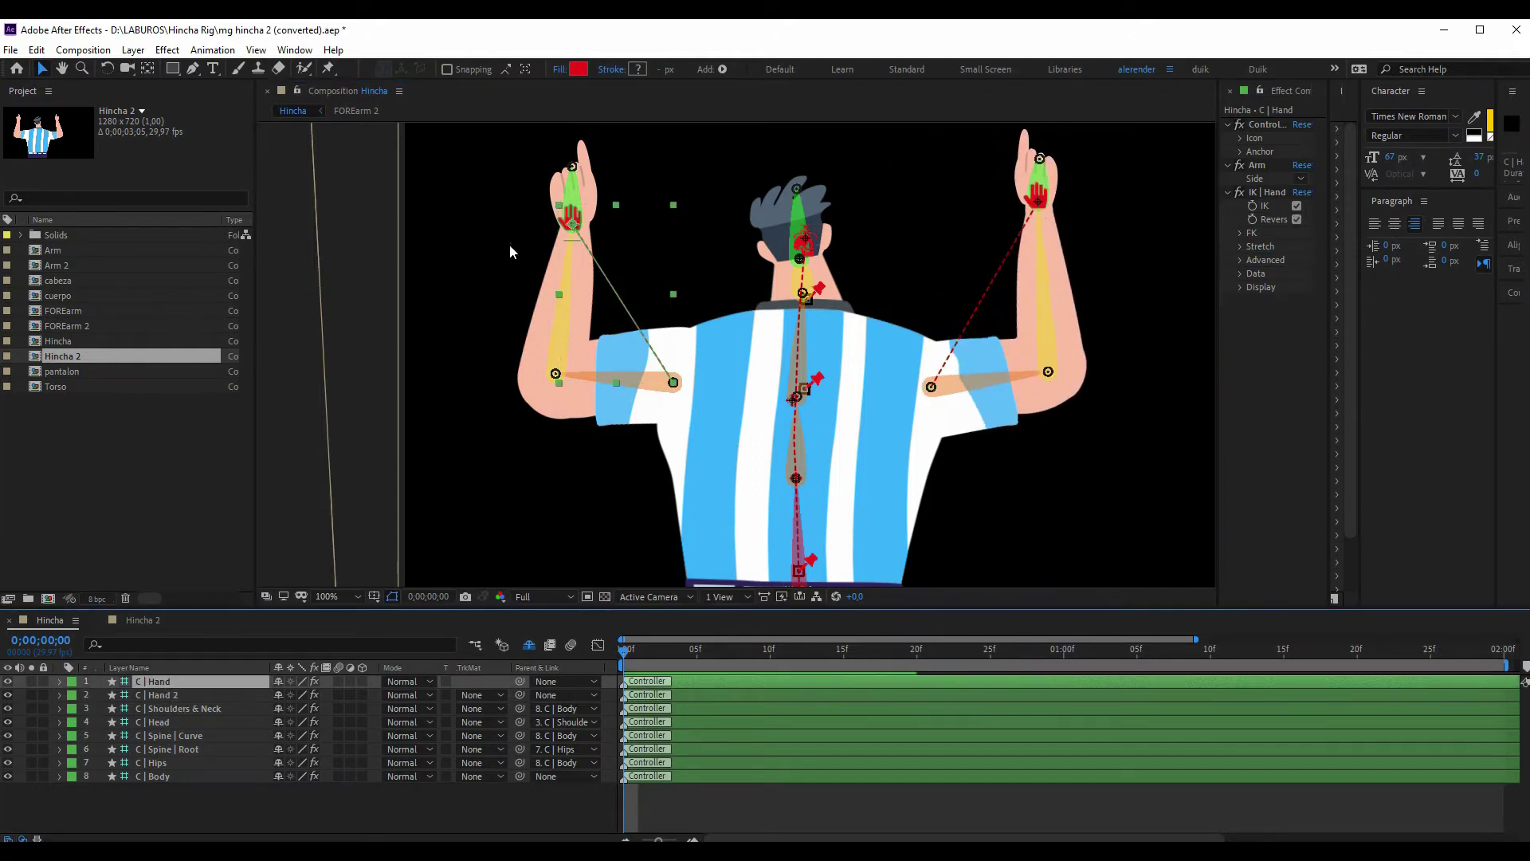
mouse_move(556, 184)
left_mouse_down()
mouse_move(497, 204)
mouse_move(550, 215)
left_mouse_up()
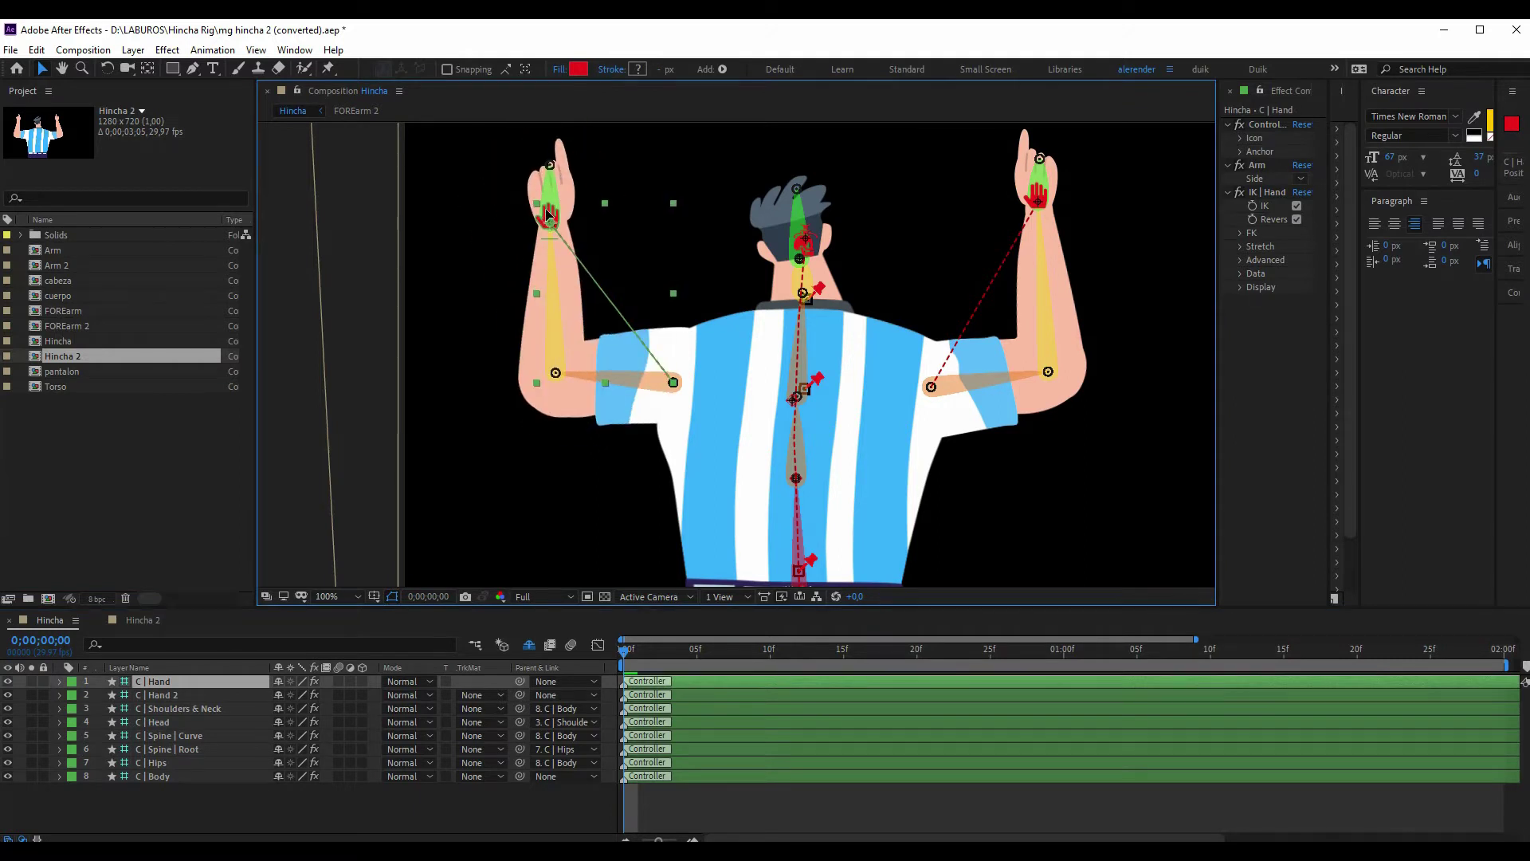
Swing the C | Shoulders & Neck controller right, then tilt head, neck and arms left
left_click(159, 708)
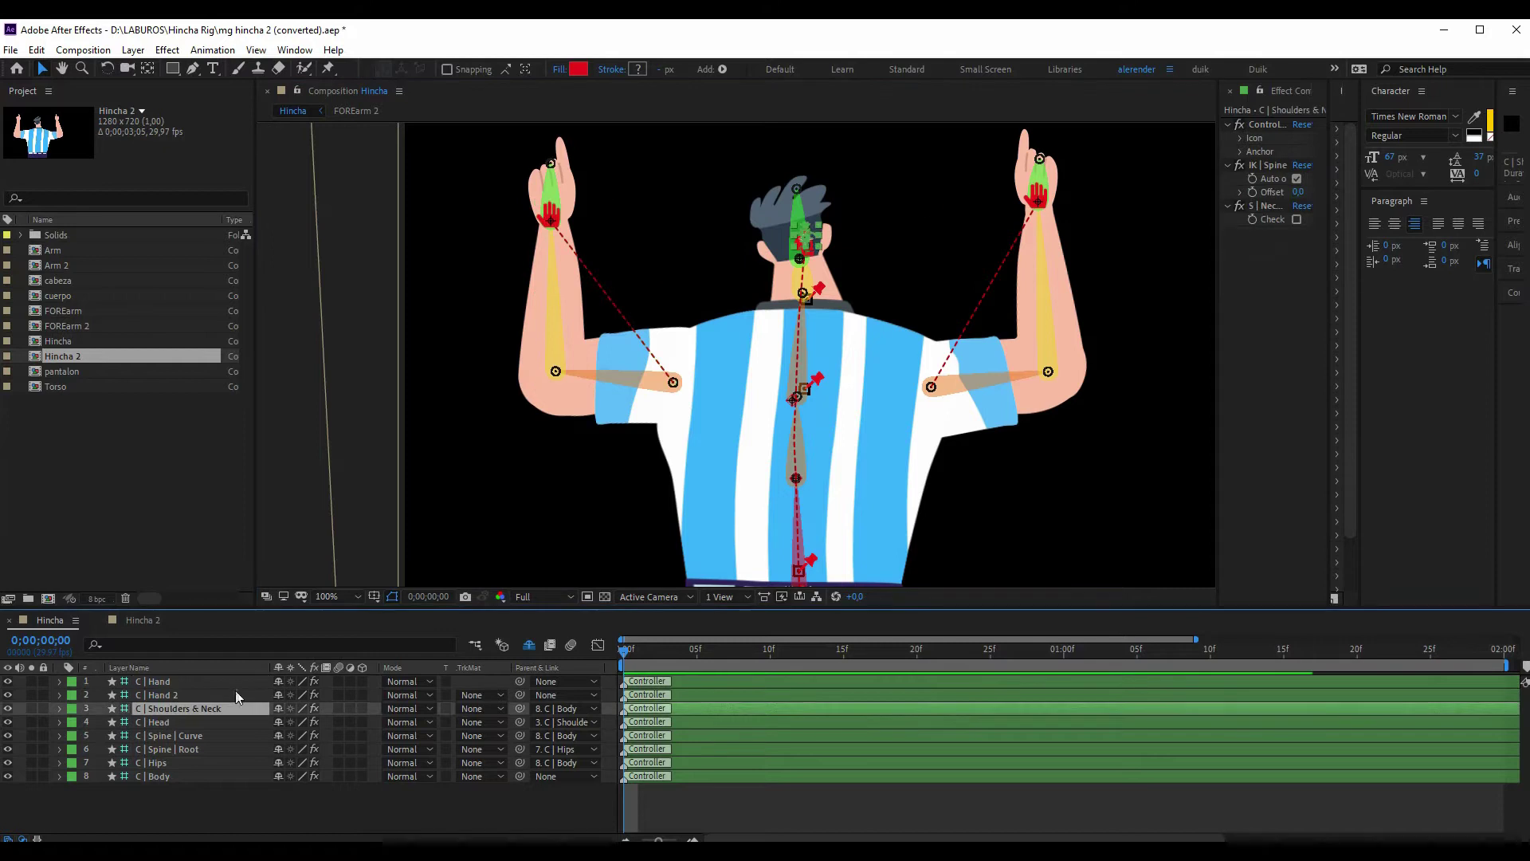
scroll(838, 237, "up", 2)
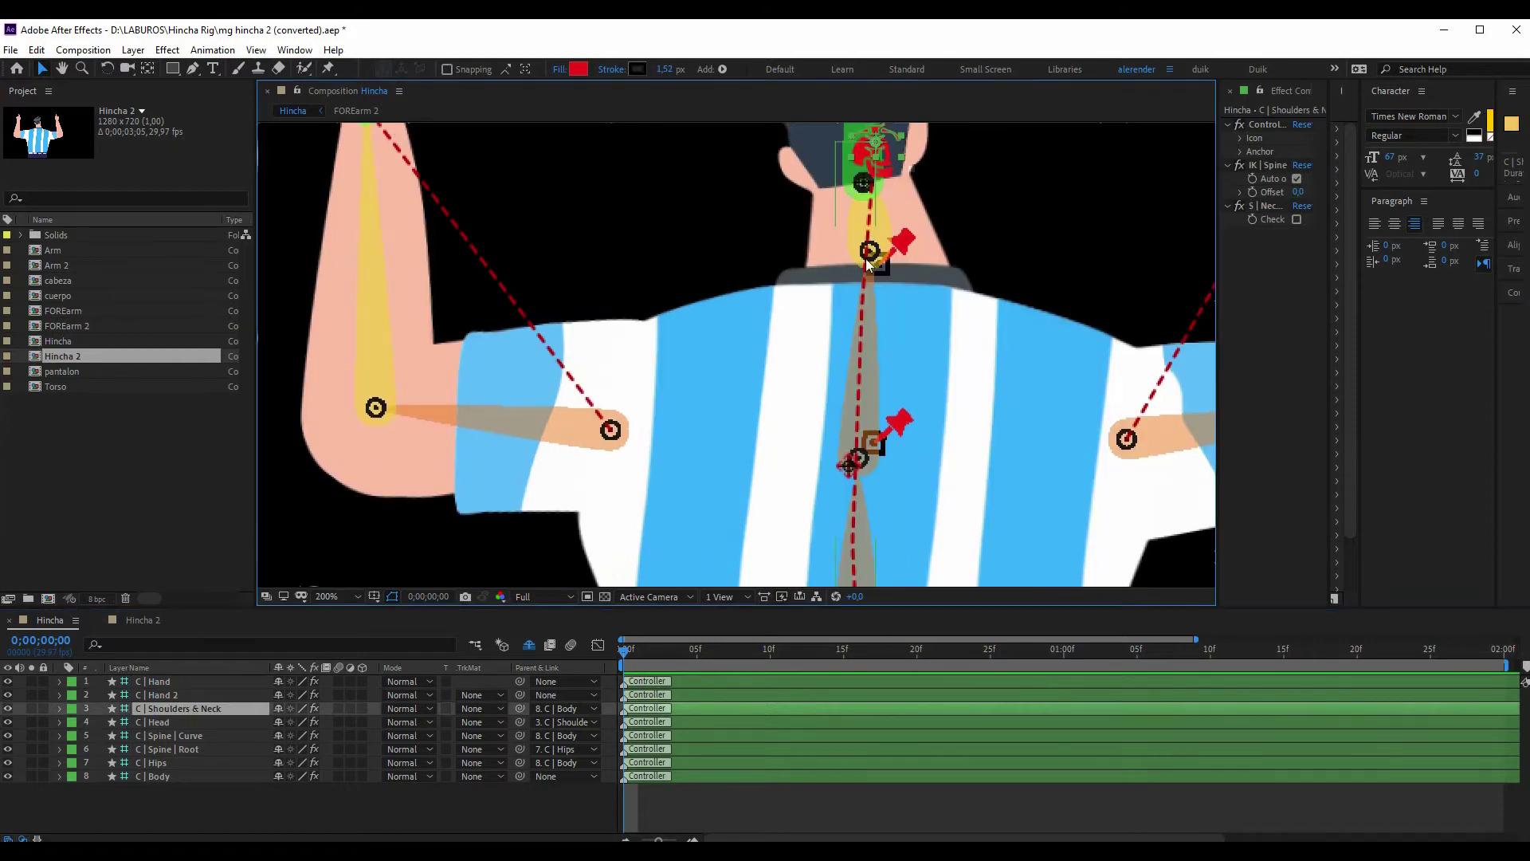
scroll(844, 277, "down", 2)
left_click_drag(799, 330, 857, 325)
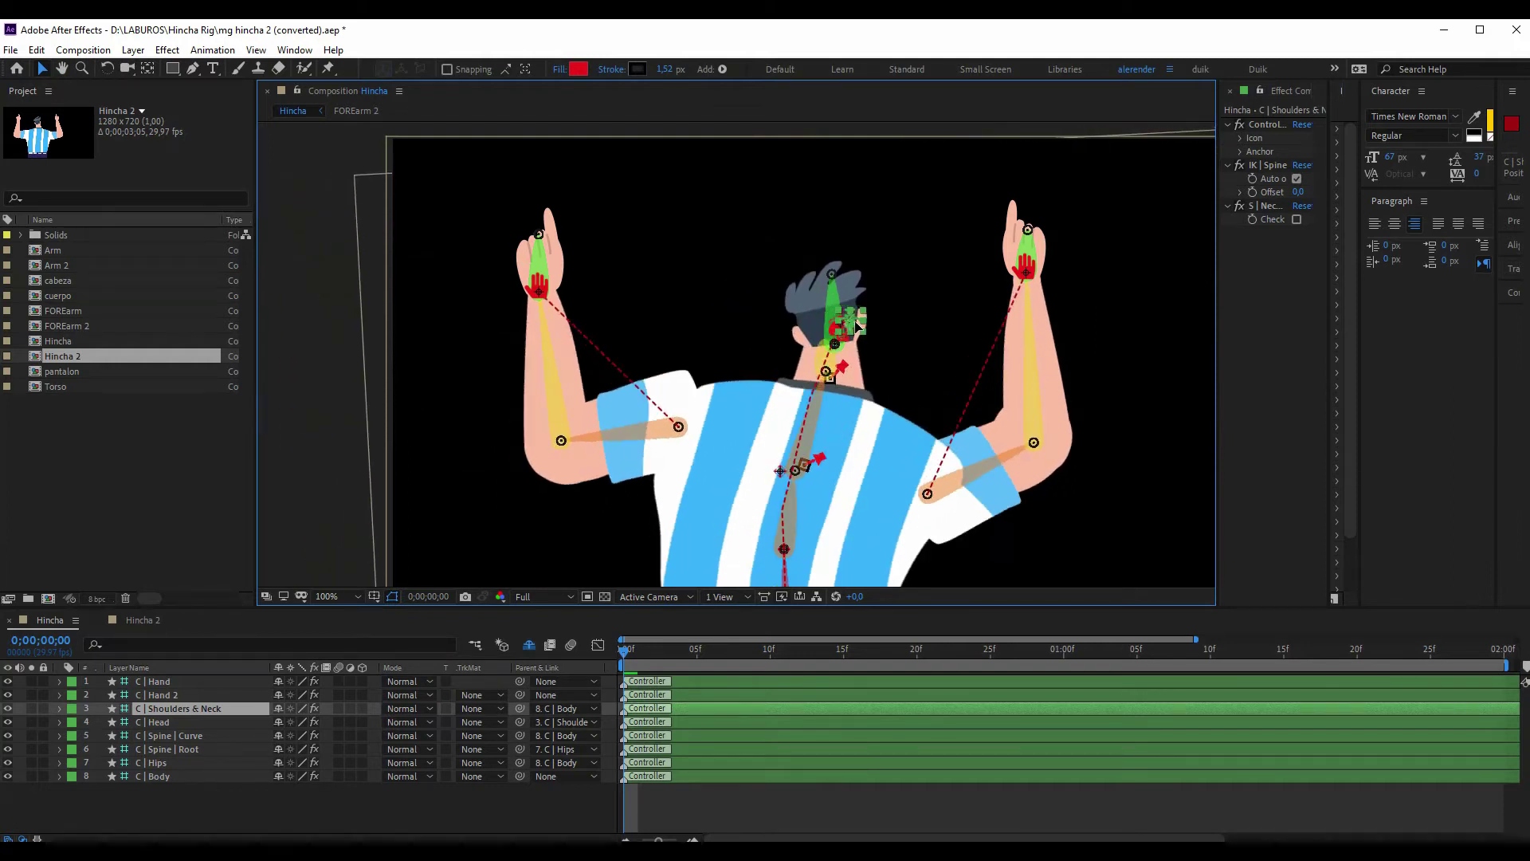
mouse_move(857, 324)
left_mouse_down()
mouse_move(751, 285)
mouse_move(721, 304)
left_mouse_up()
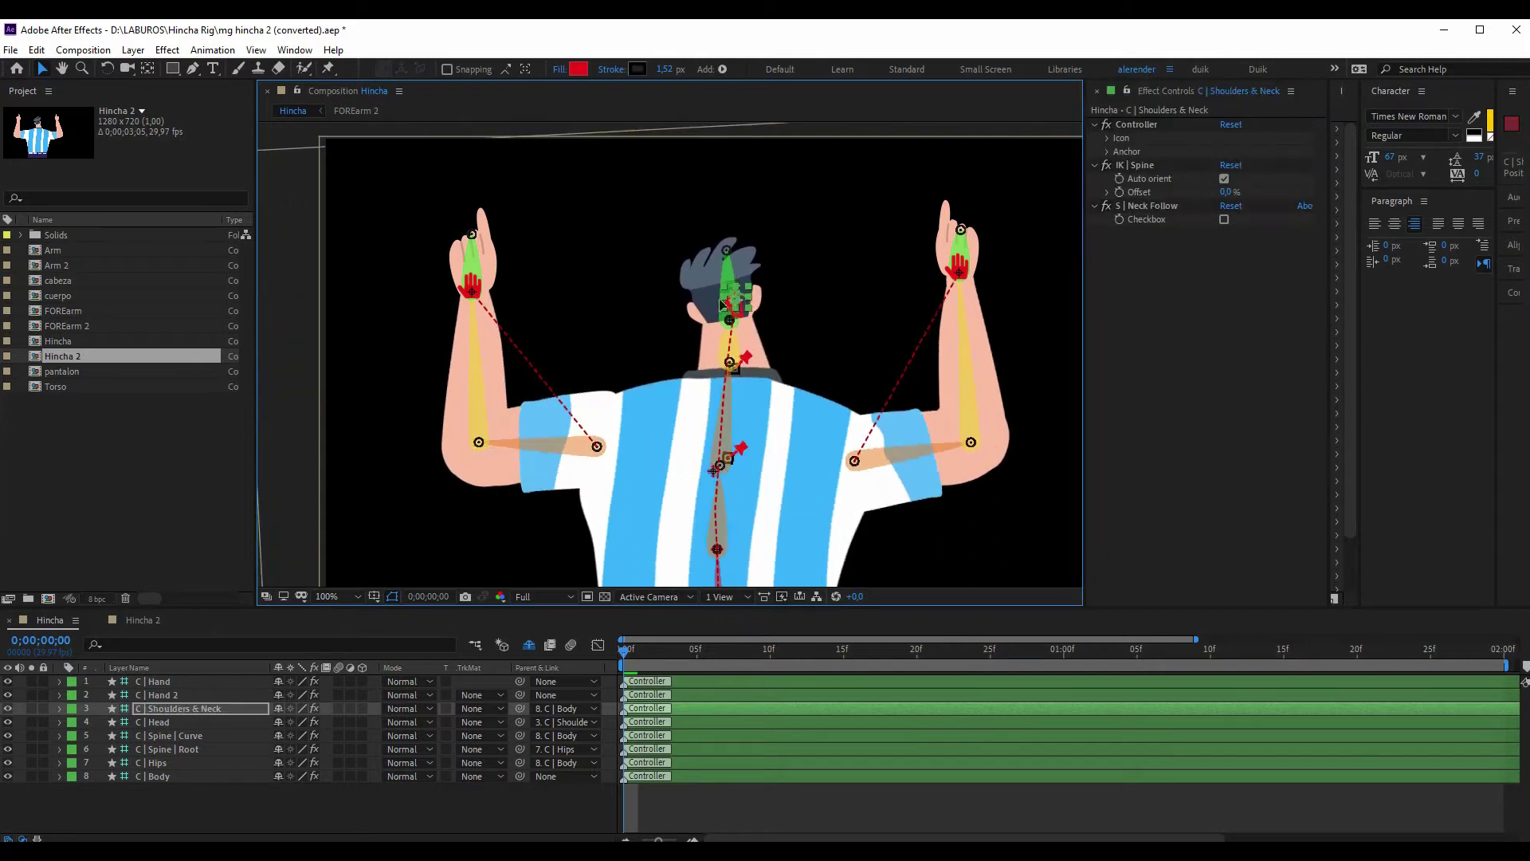
Lower and raise the C | Body controller to test the rig, then recentre the character
left_click(158, 776)
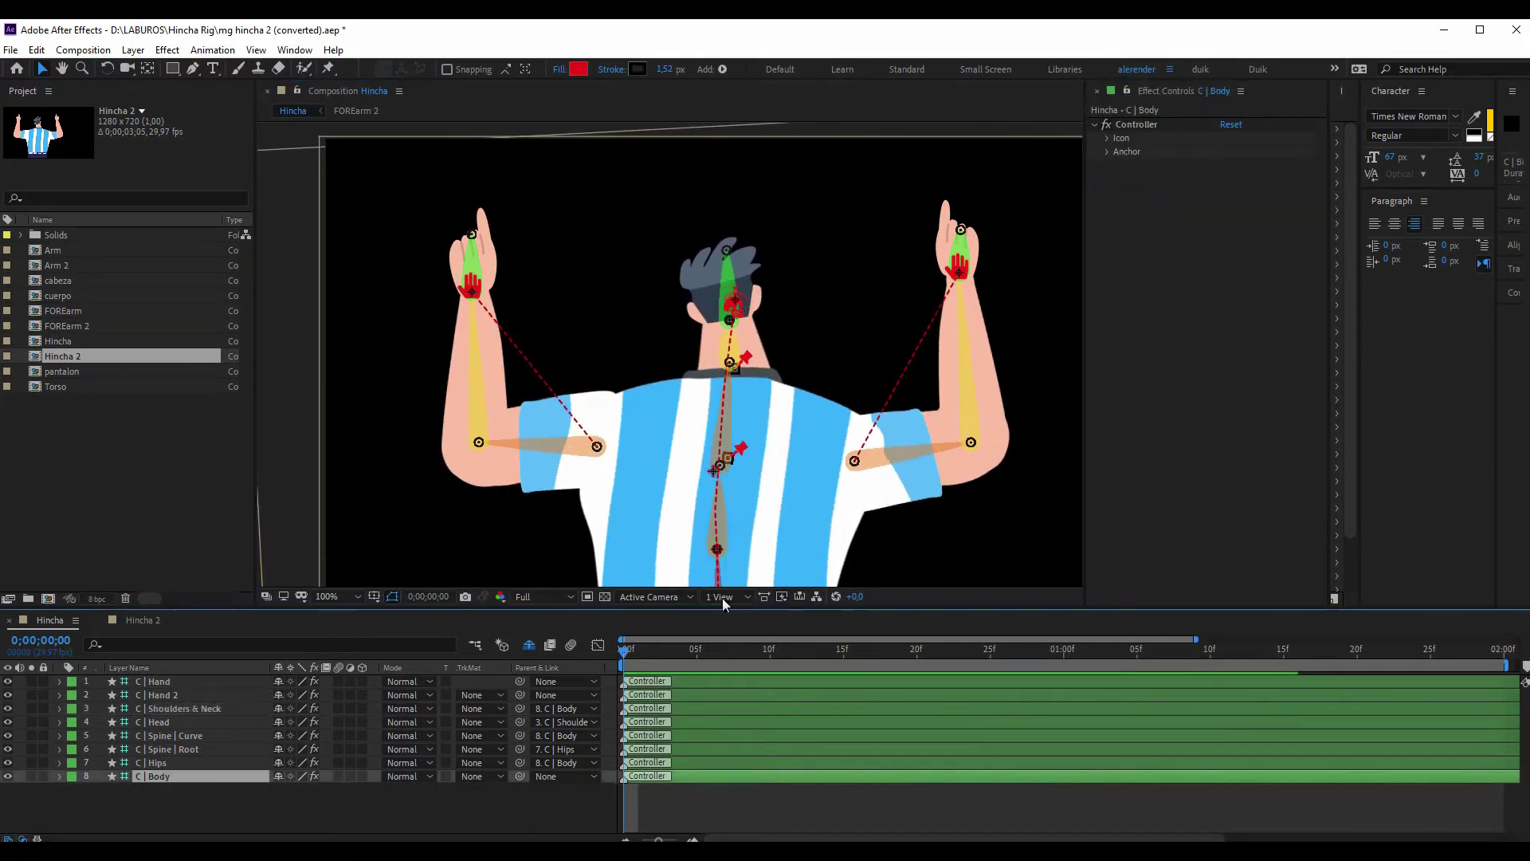
scroll(740, 467, "down", 2)
left_click(698, 522)
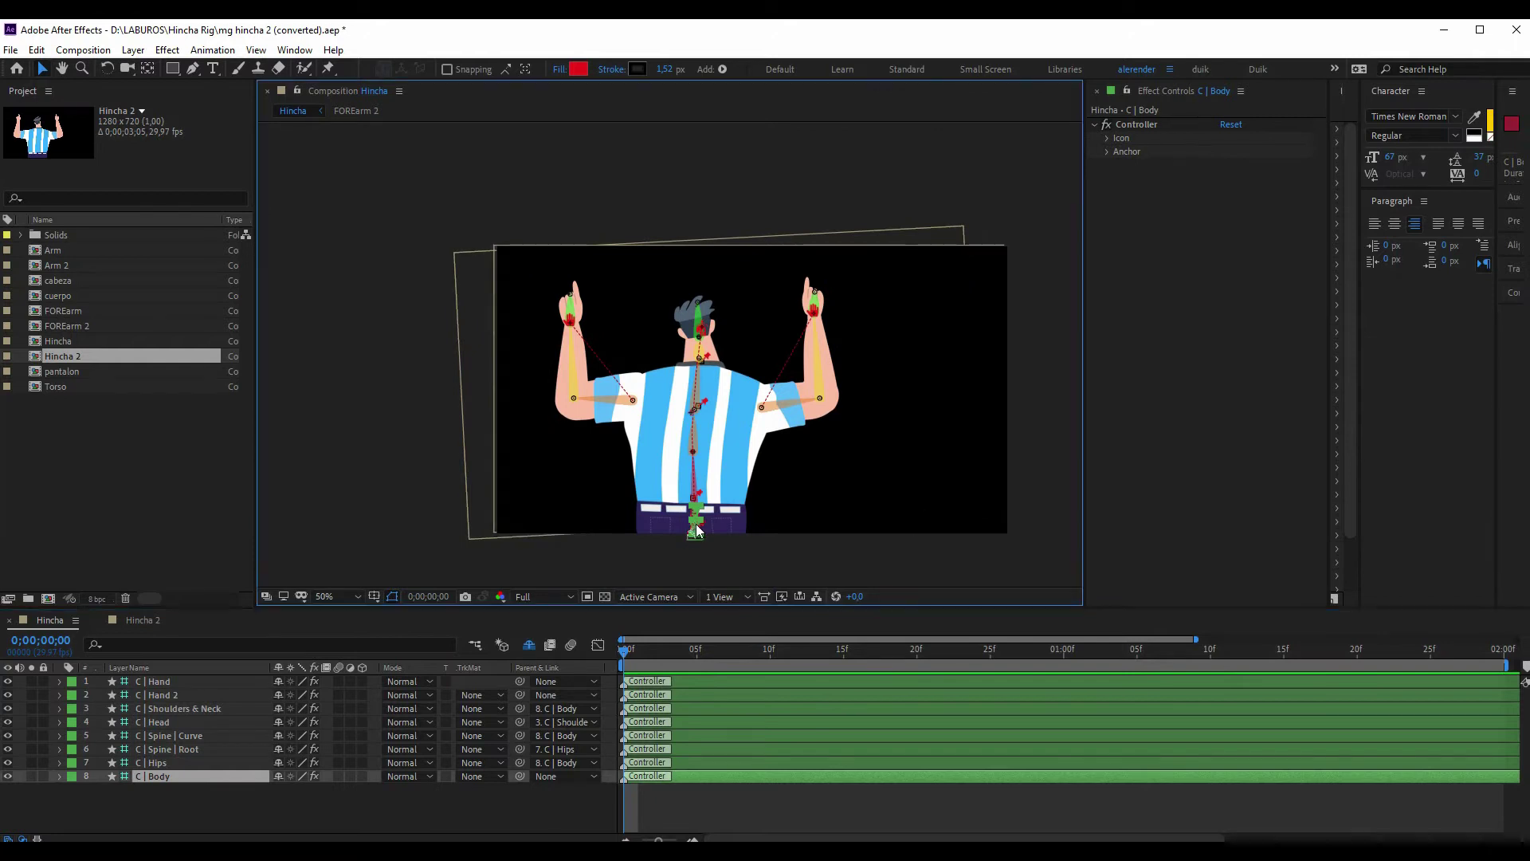
scroll(699, 514, "up", 1)
scroll(749, 506, "up", 1)
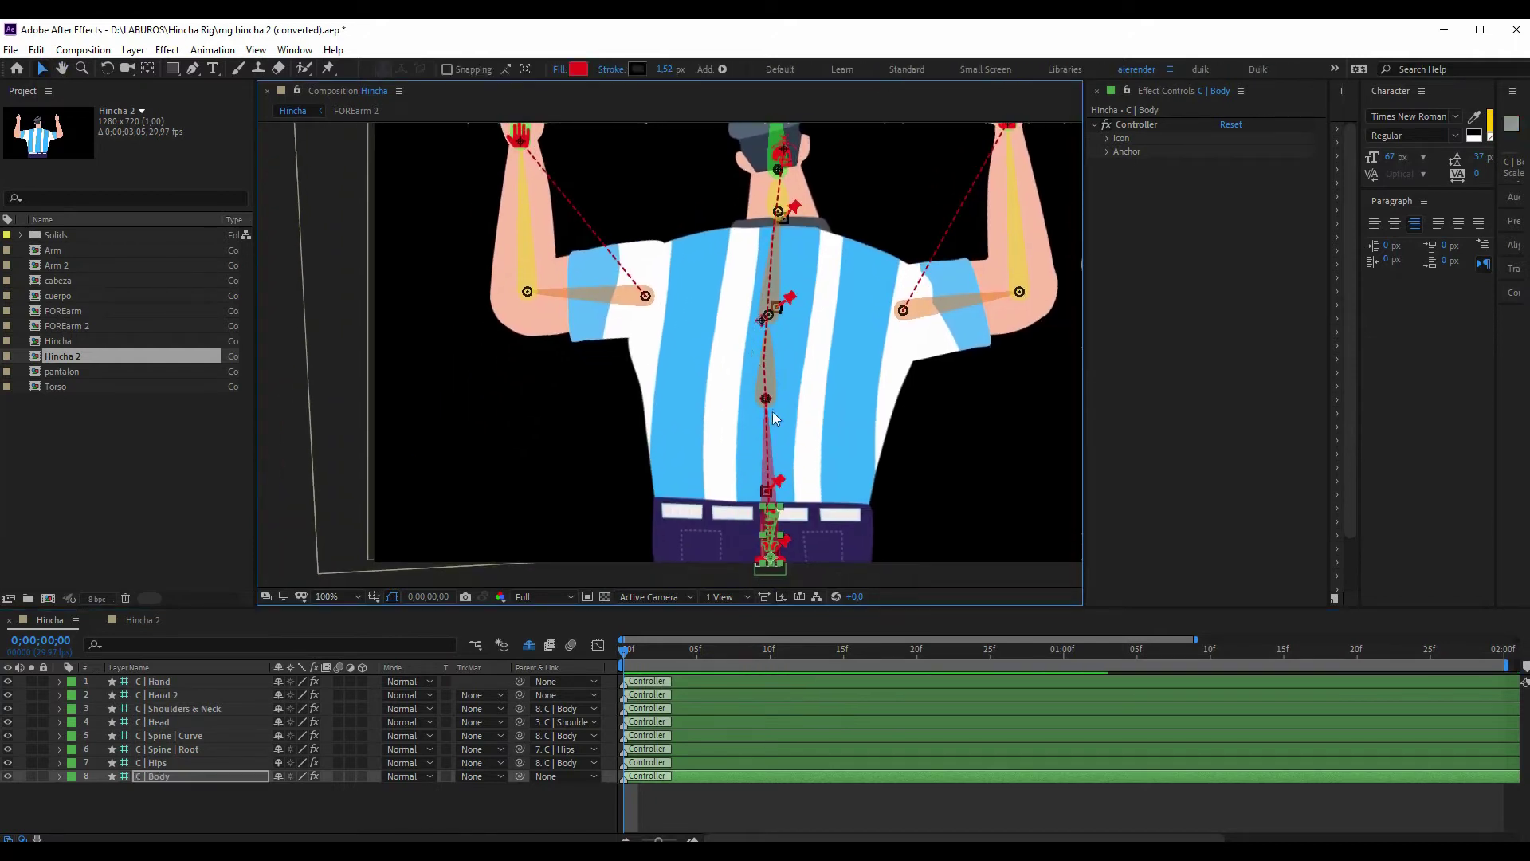
left_click_drag(773, 502, 760, 547)
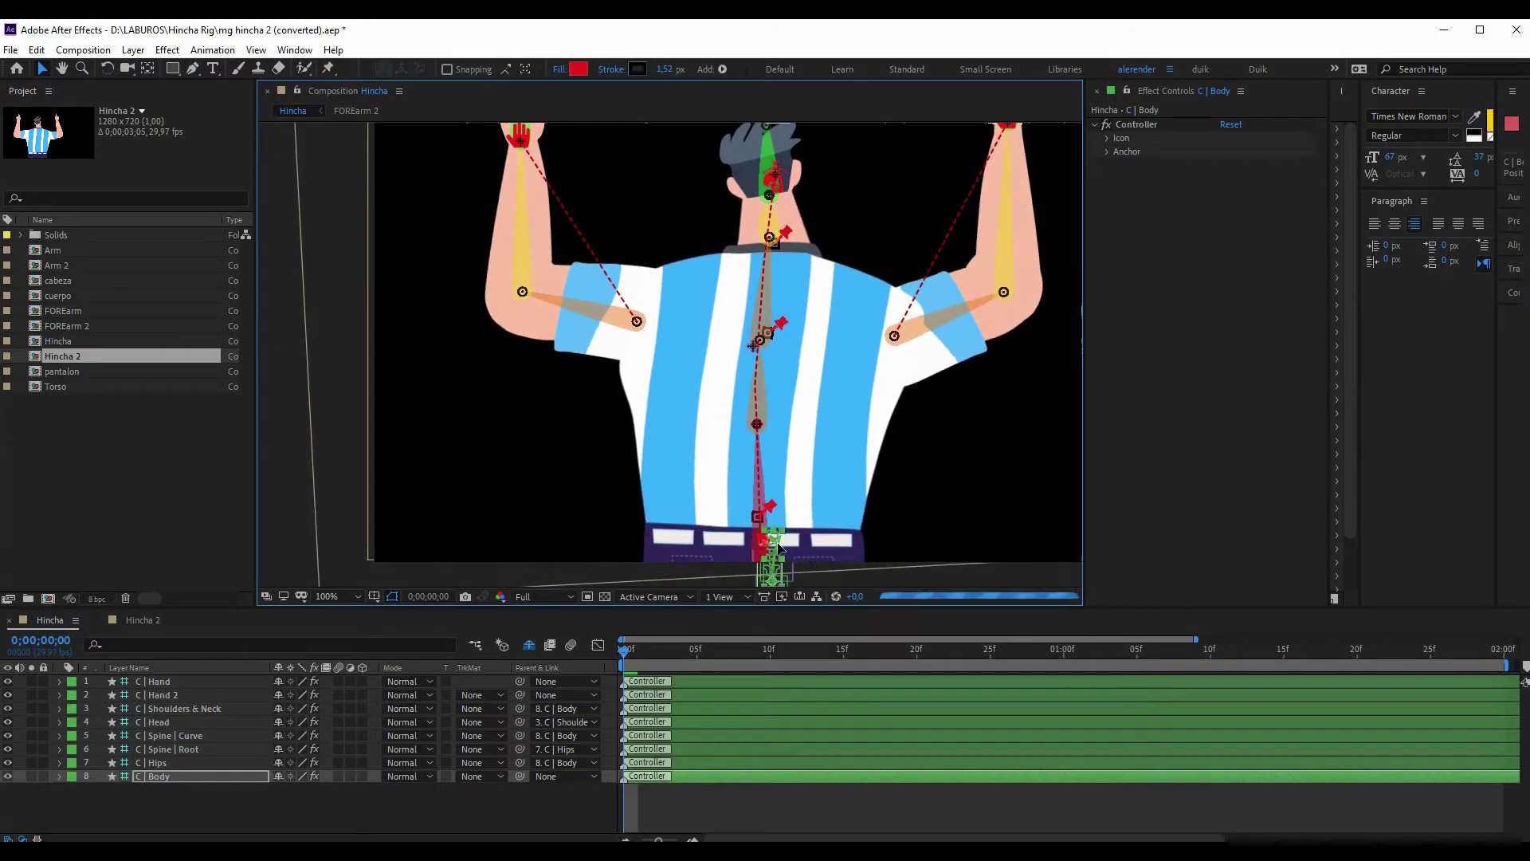
left_click_drag(759, 546, 762, 548)
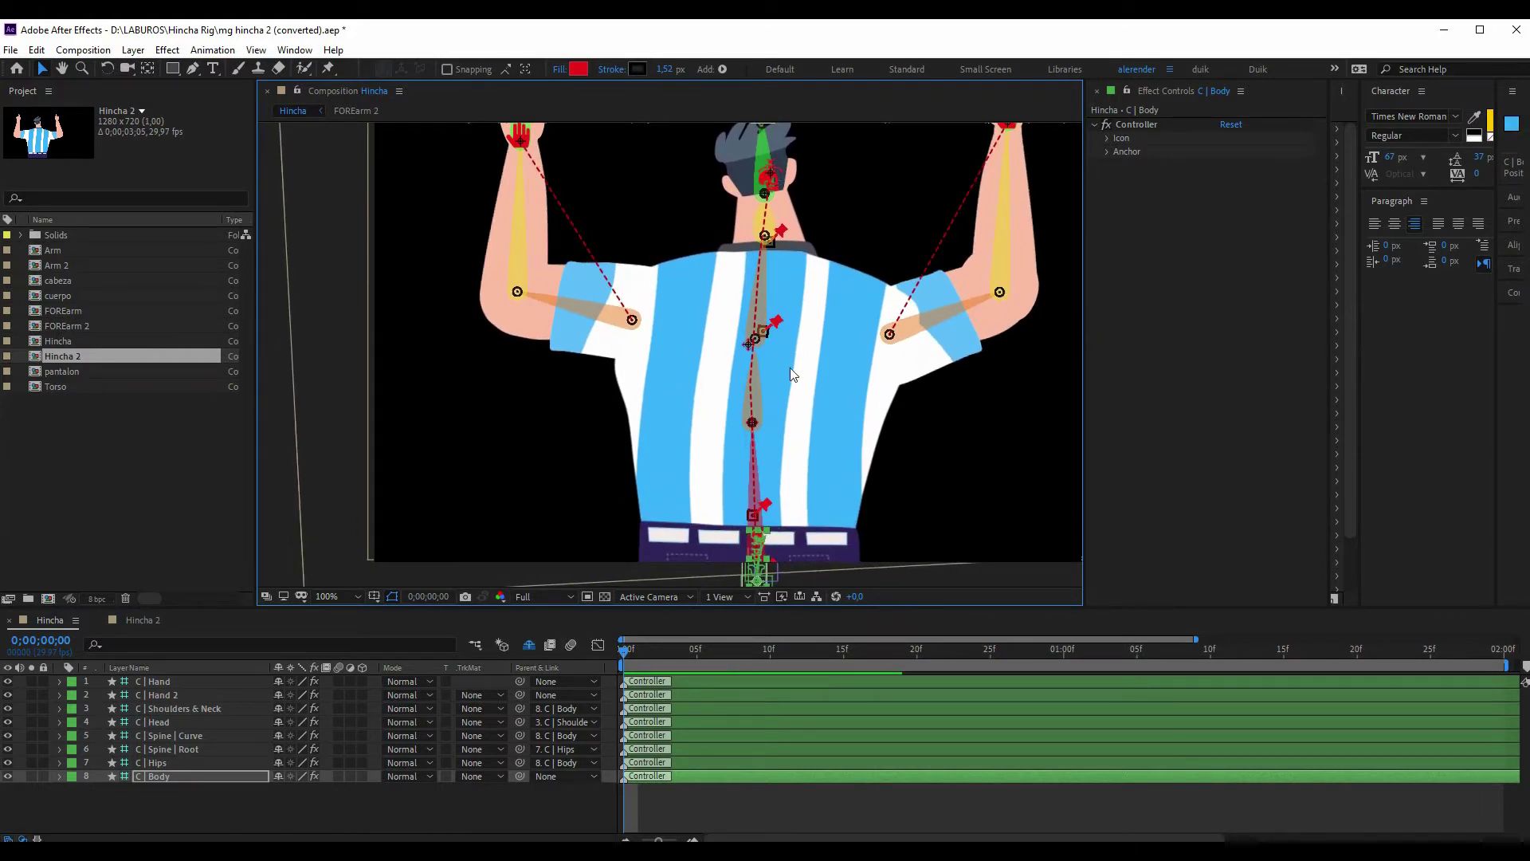
mouse_move(797, 352)
left_mouse_down()
mouse_move(798, 392)
mouse_move(764, 344)
left_mouse_up()
Open the Hincha 2 composition from the Project panel
scroll(786, 365, "down", 2)
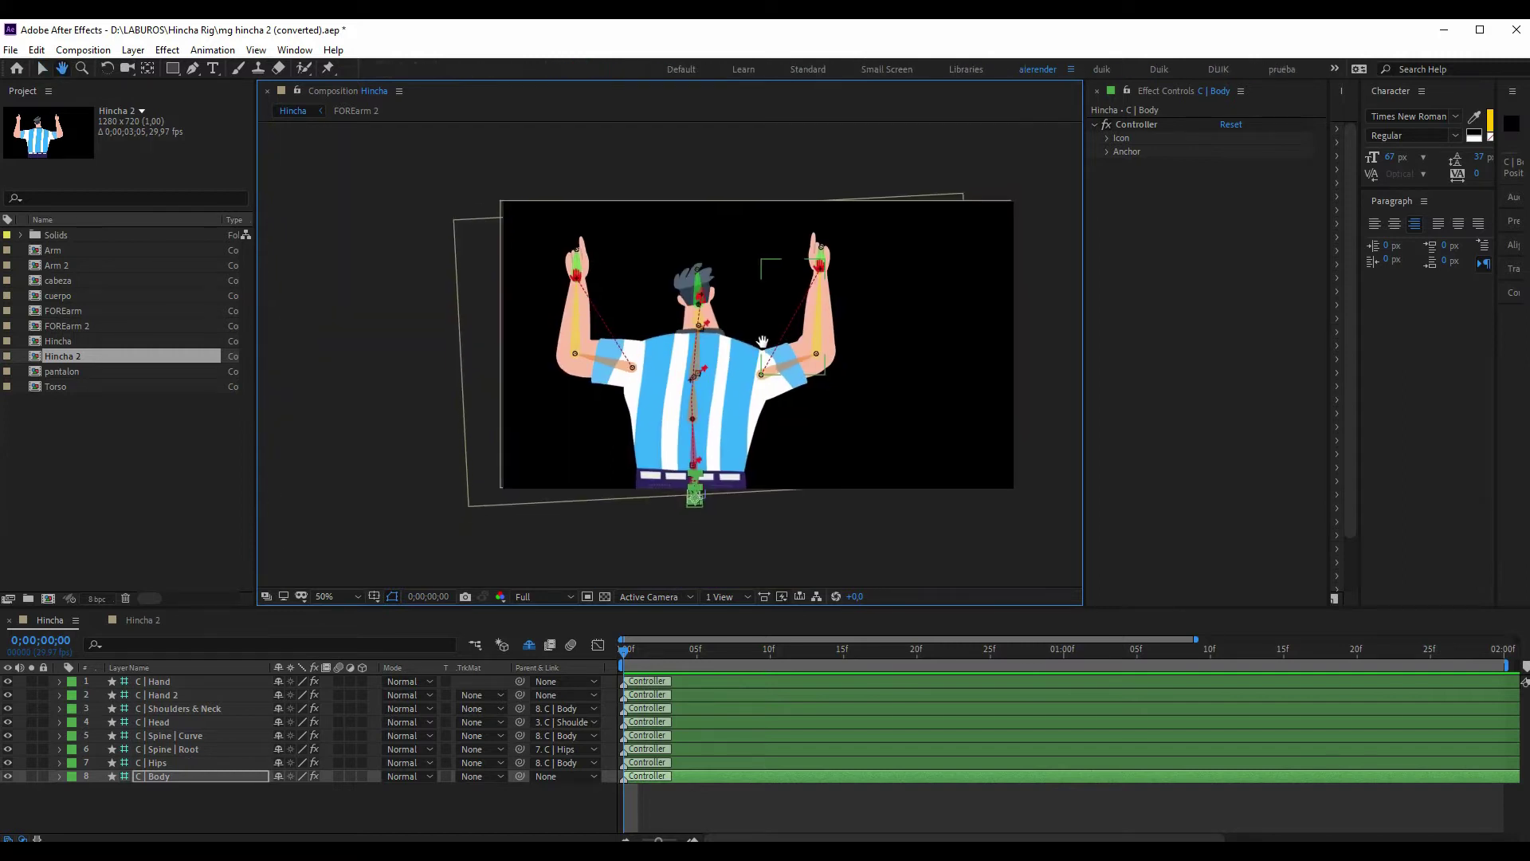
scroll(764, 343, "up", 2)
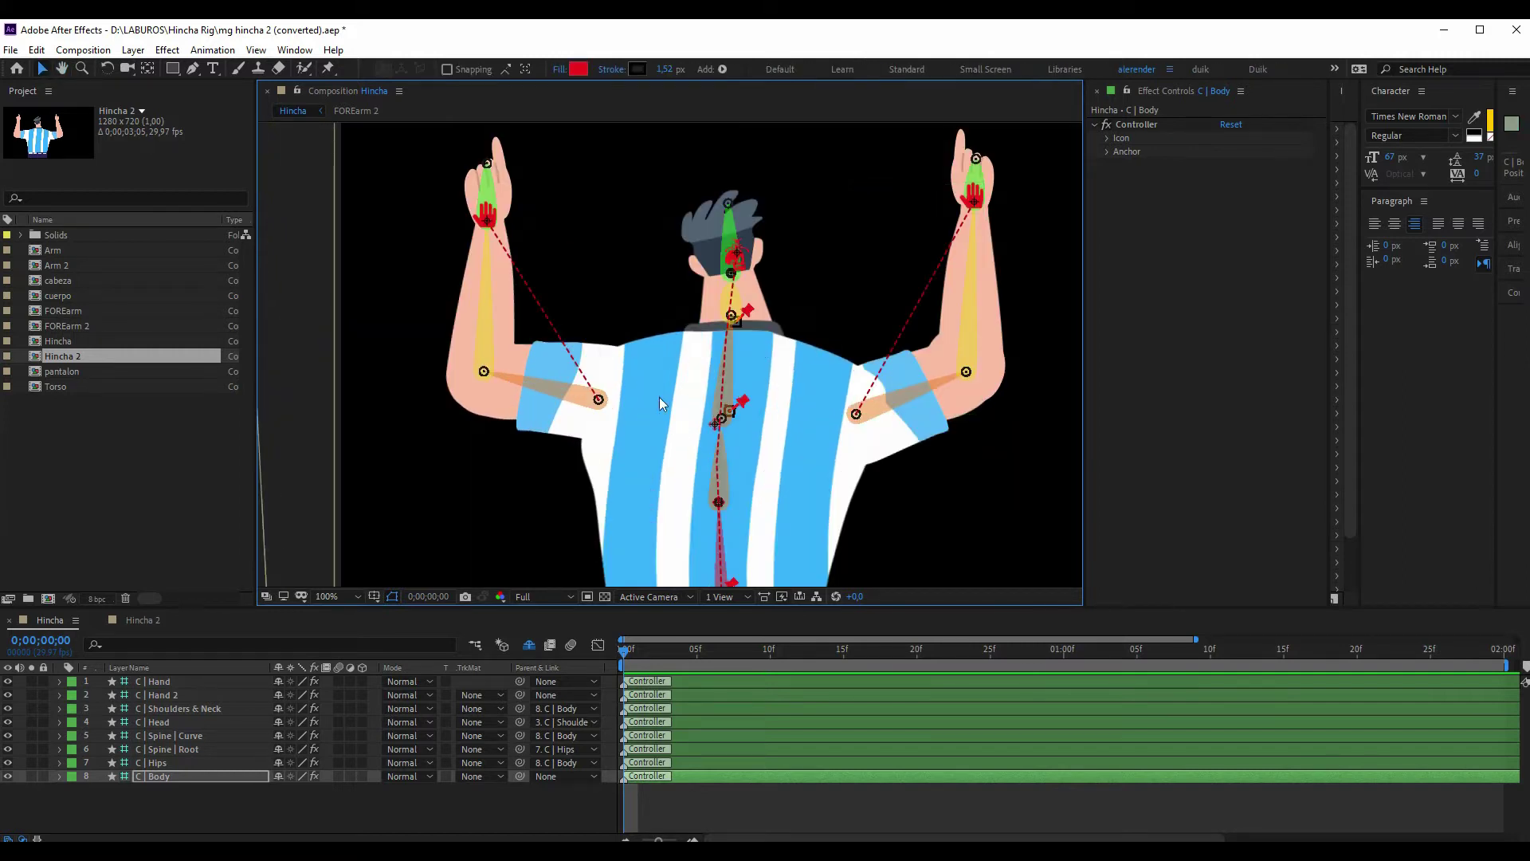
double_click(659, 397)
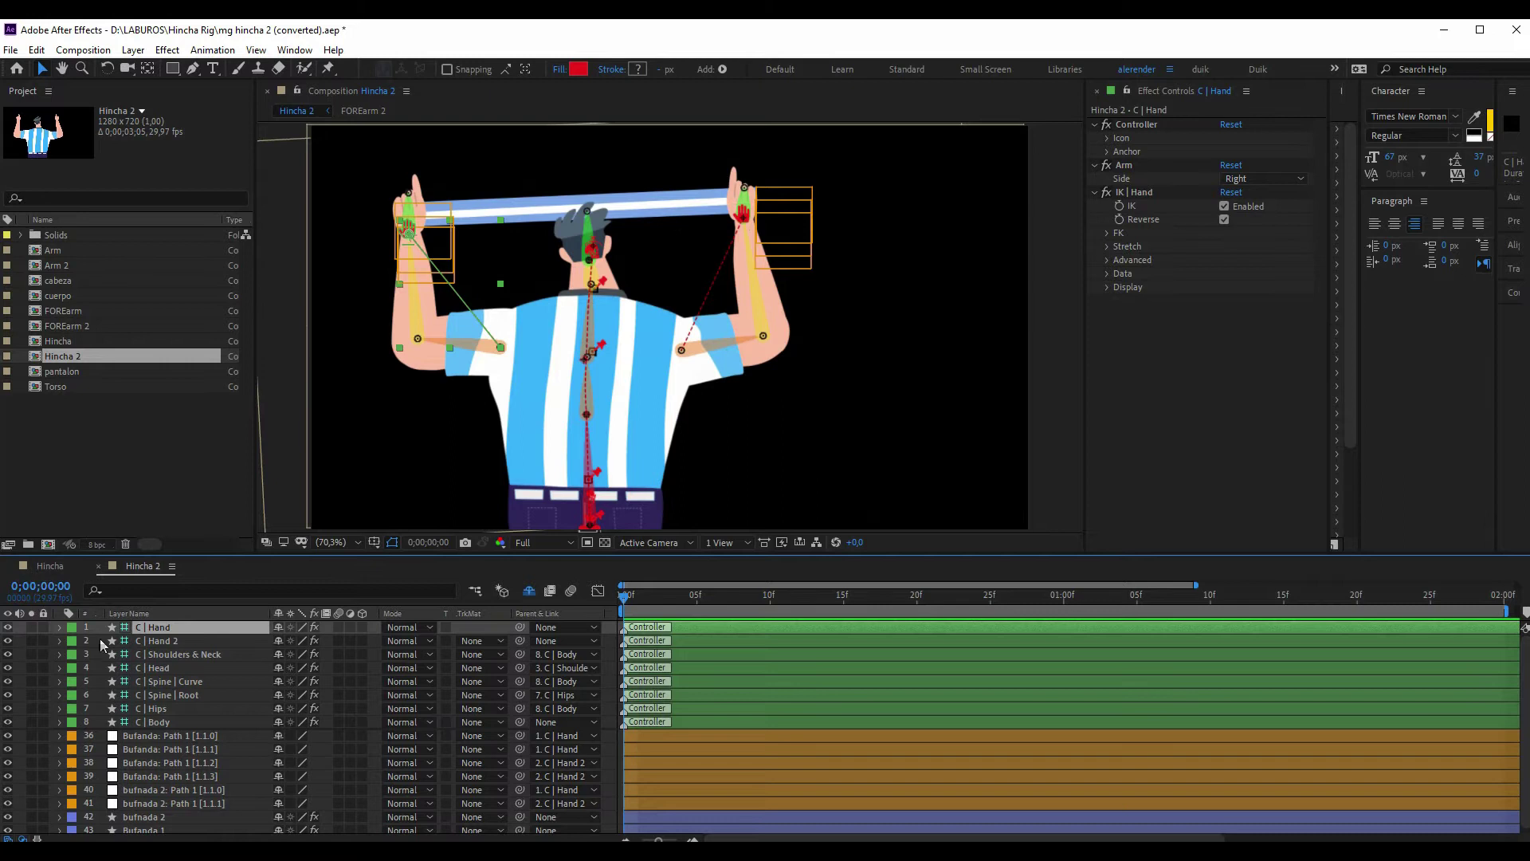
Drag C | Hand 2, then nudge and drag C | Hand, checking the scarf follows both hands
left_click(151, 641)
mouse_move(743, 210)
left_mouse_down()
mouse_move(763, 216)
mouse_move(613, 170)
mouse_move(775, 233)
left_mouse_up()
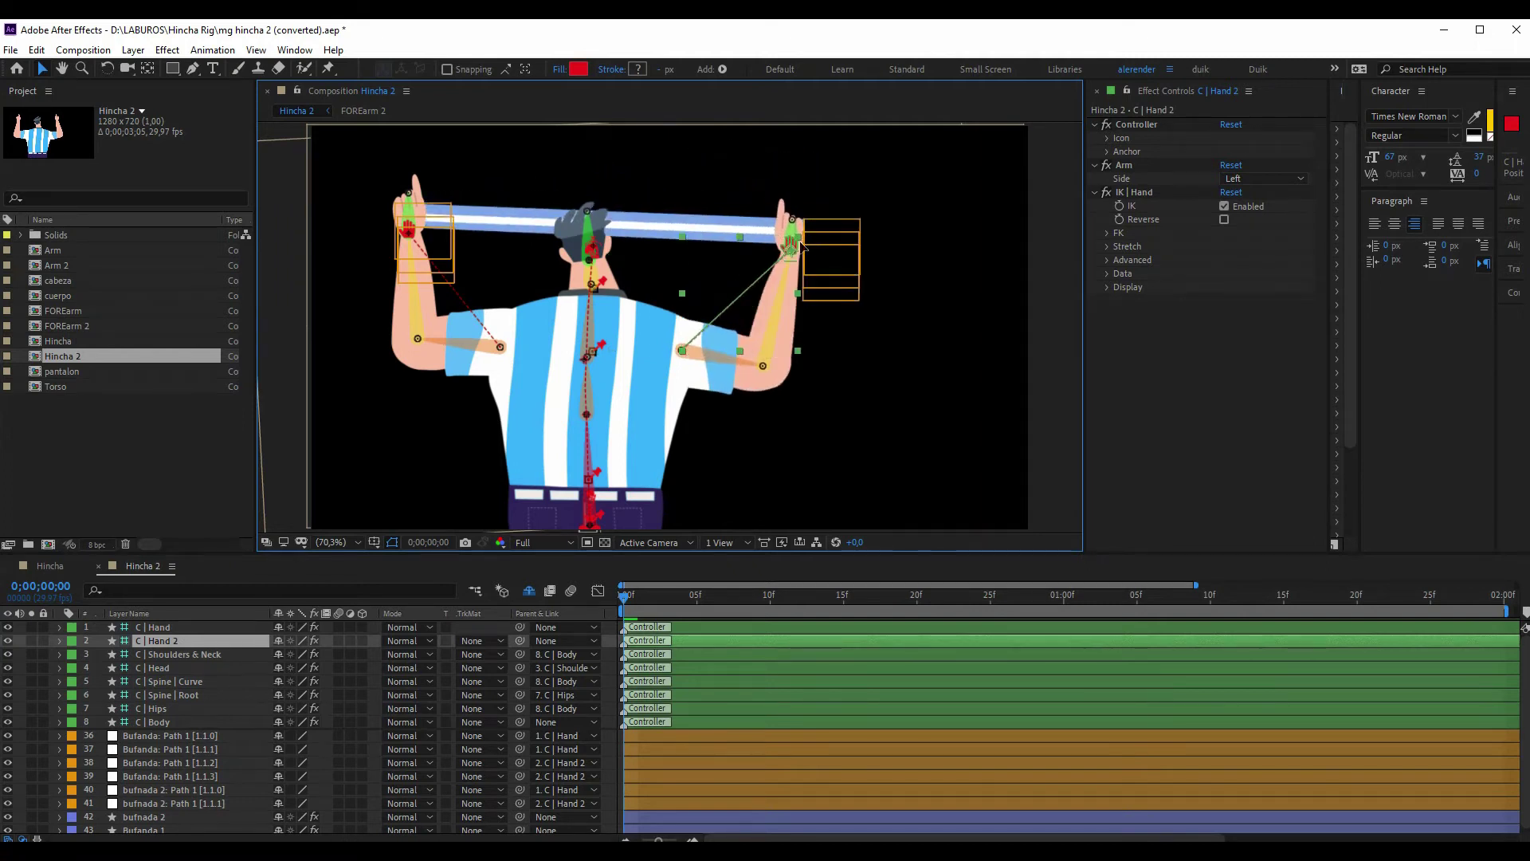
left_click(156, 627)
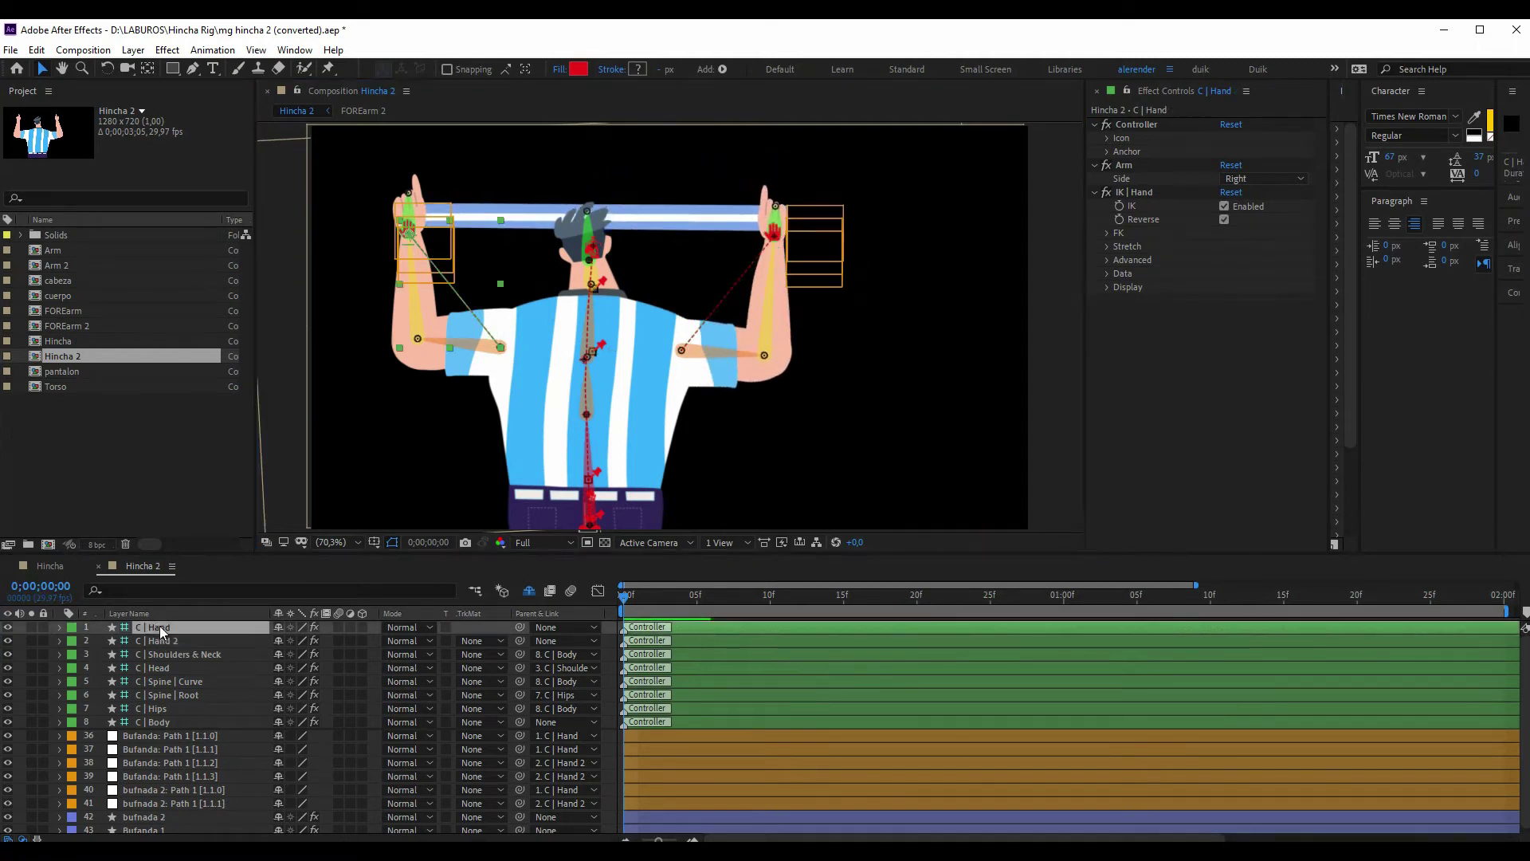
left_click(406, 224)
key("shift+Right")
key("shift+Right")
key("shift+Right")
key("shift+Right")
key("shift+Right")
key("shift+Right")
left_click_drag(508, 240, 462, 240)
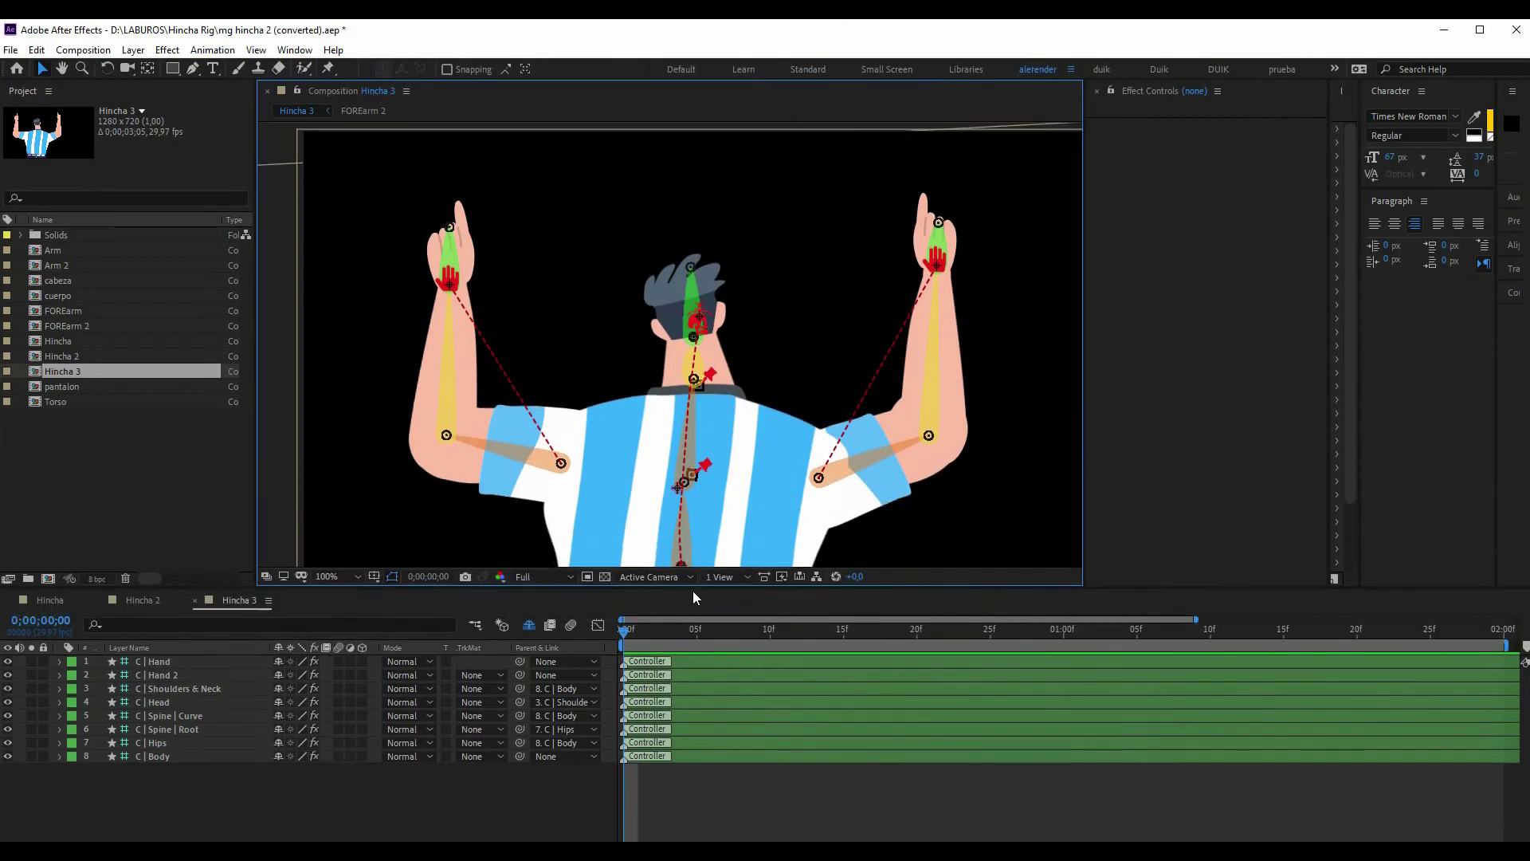
Draw a closed four-point shape forming a band between the fan's two raised hands
left_click_drag(693, 591, 693, 594)
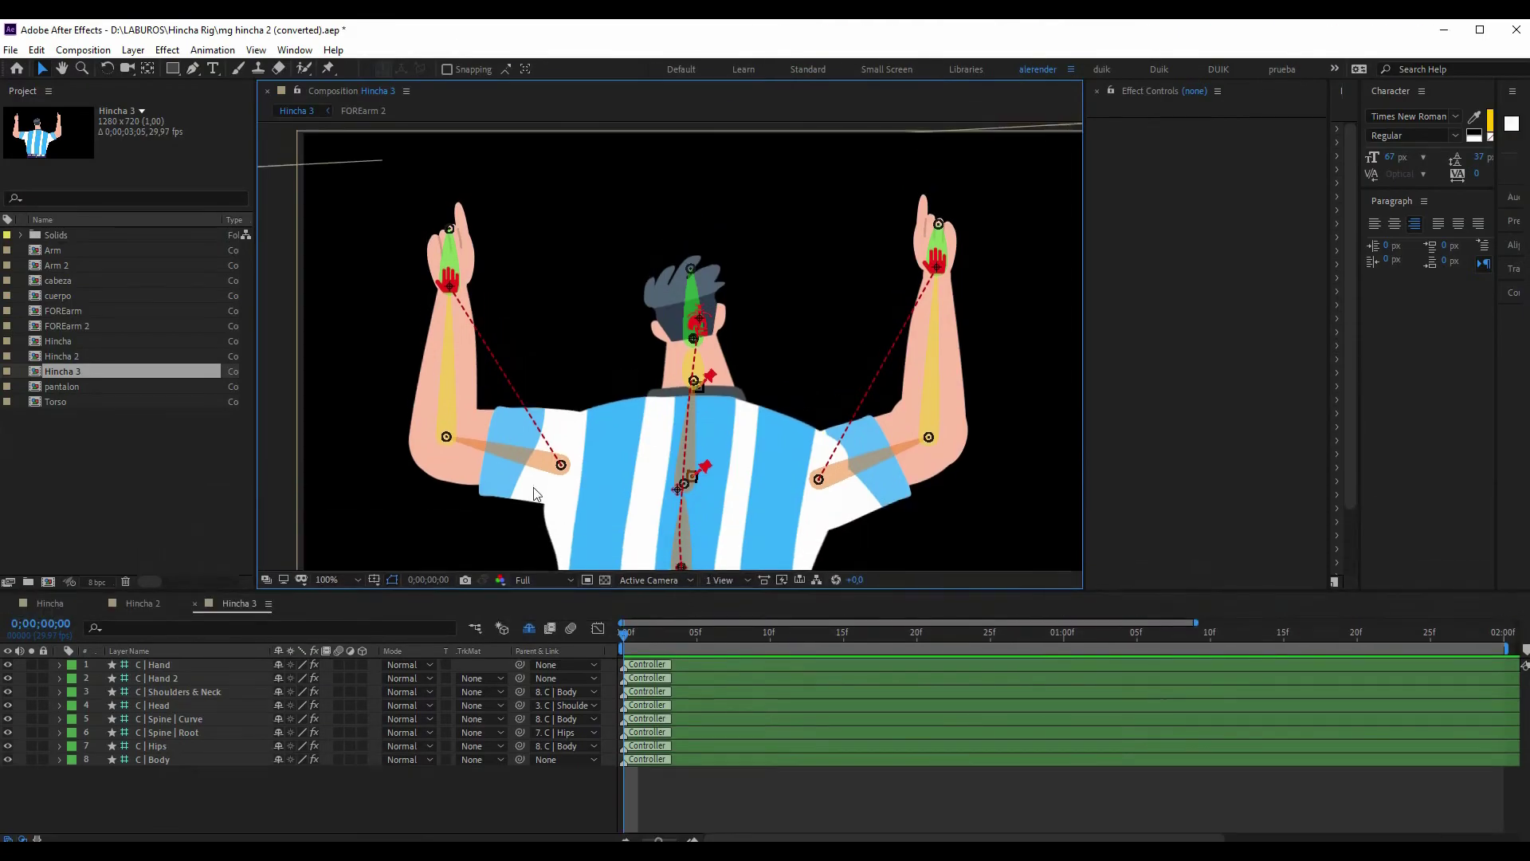
left_click(192, 68)
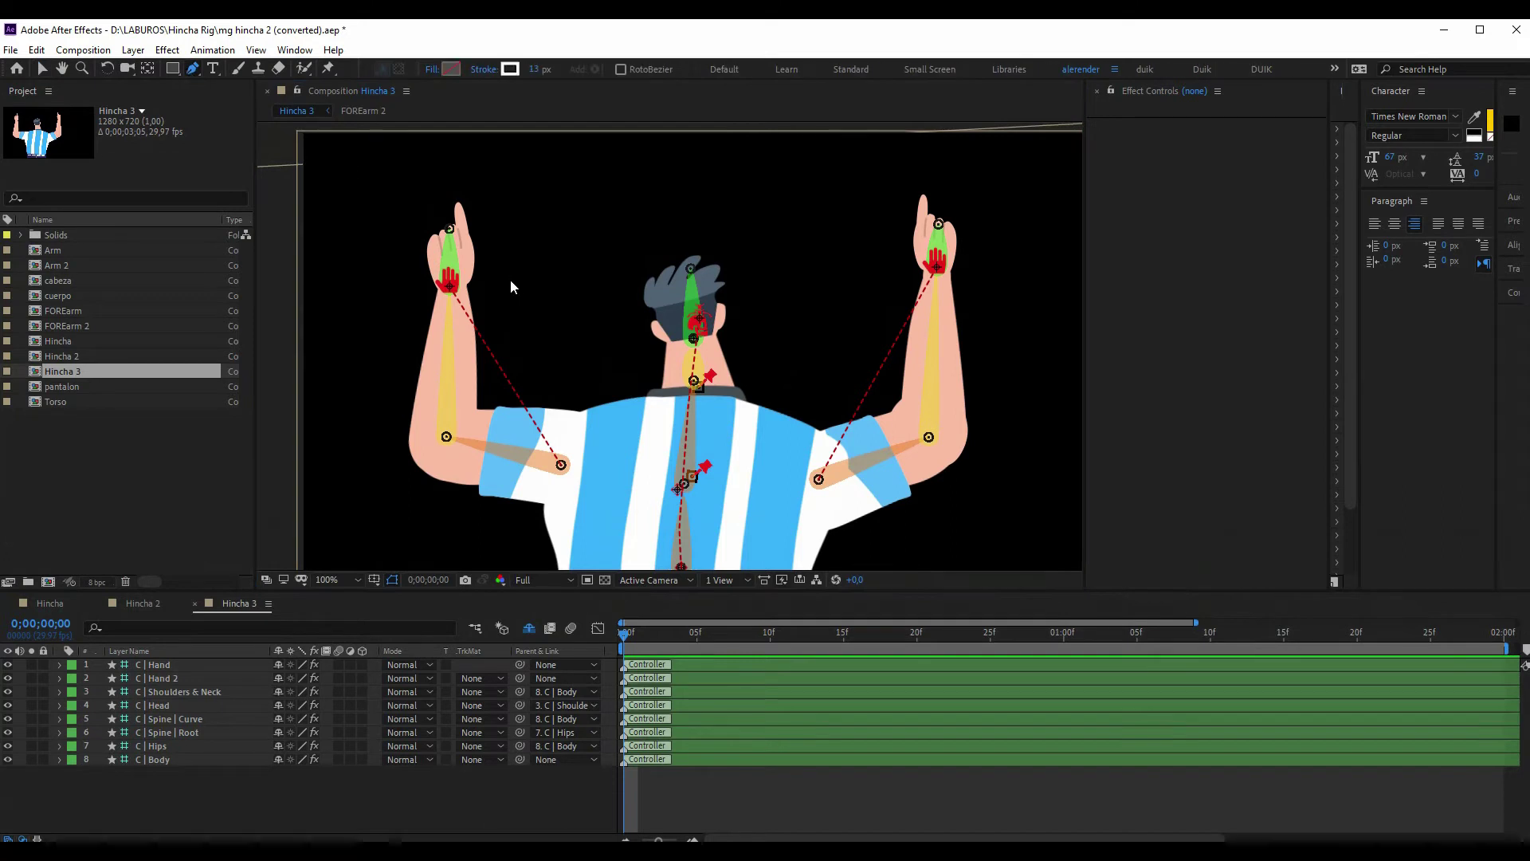
left_click(431, 234)
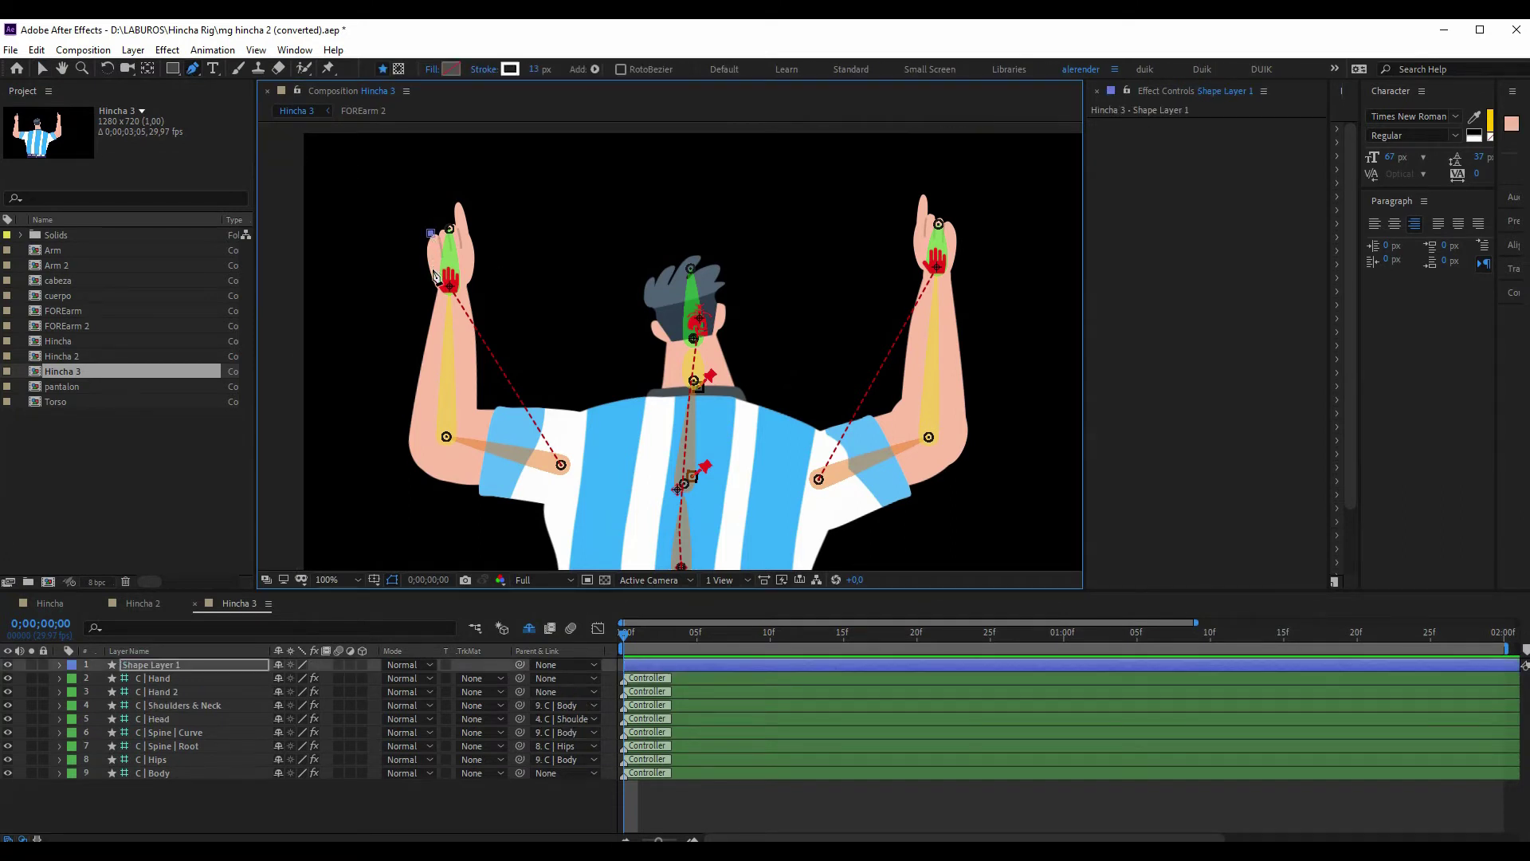
left_click(946, 267)
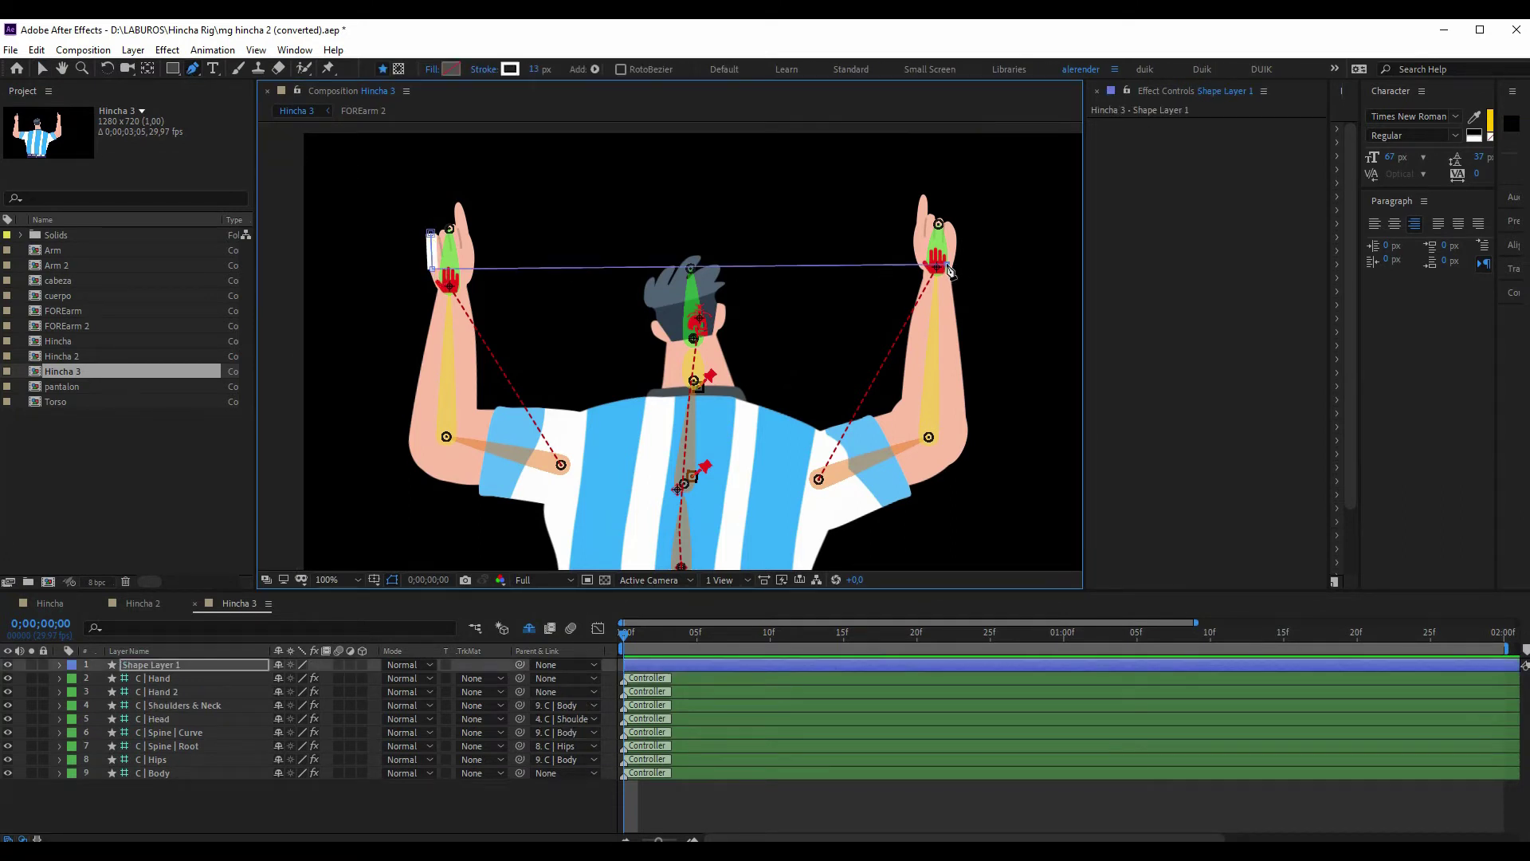
left_click(949, 225)
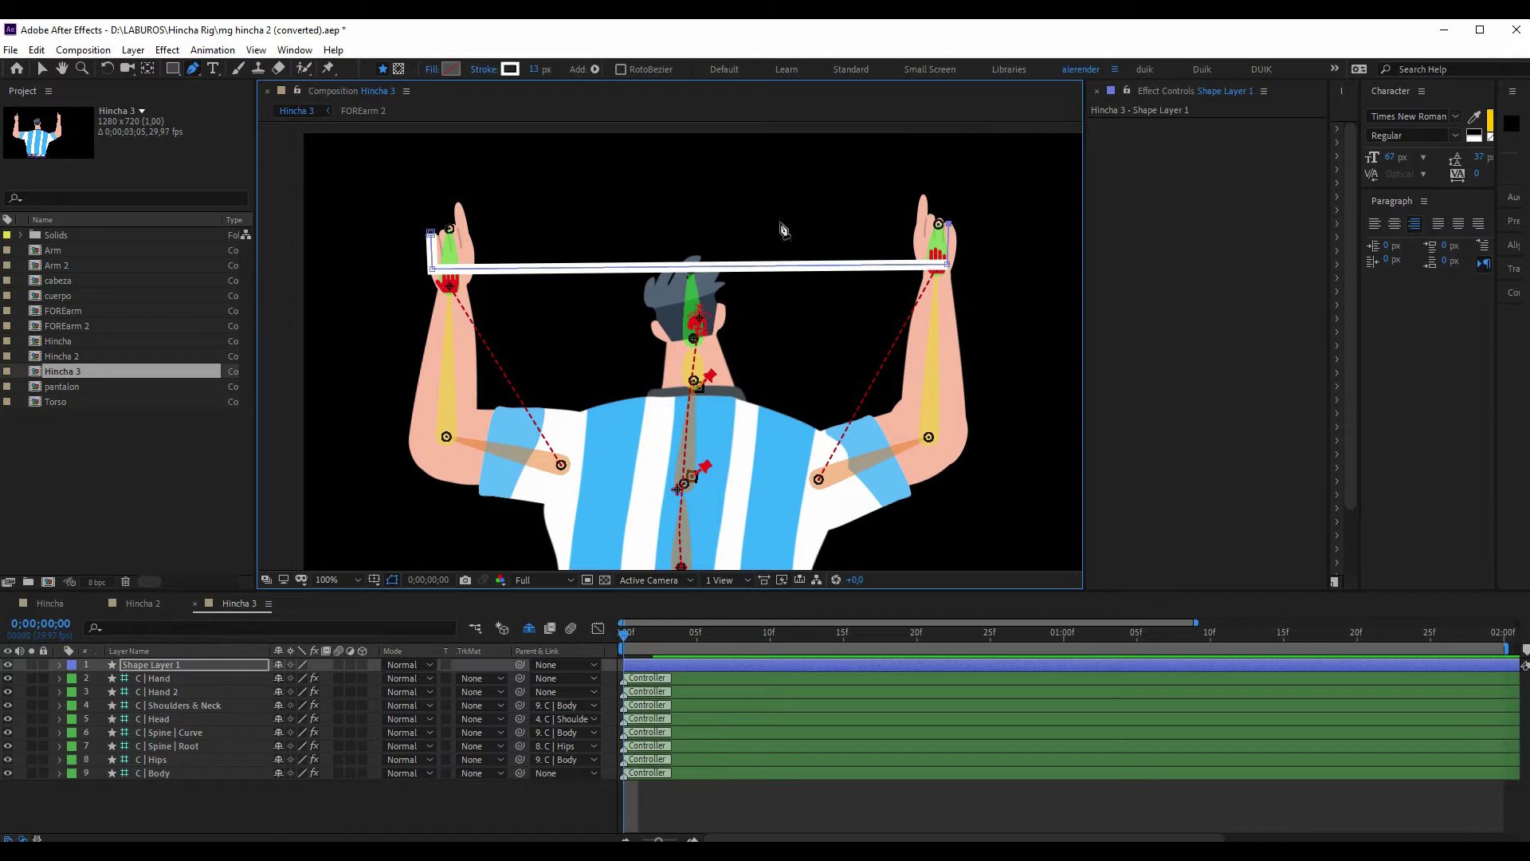
left_click(441, 243)
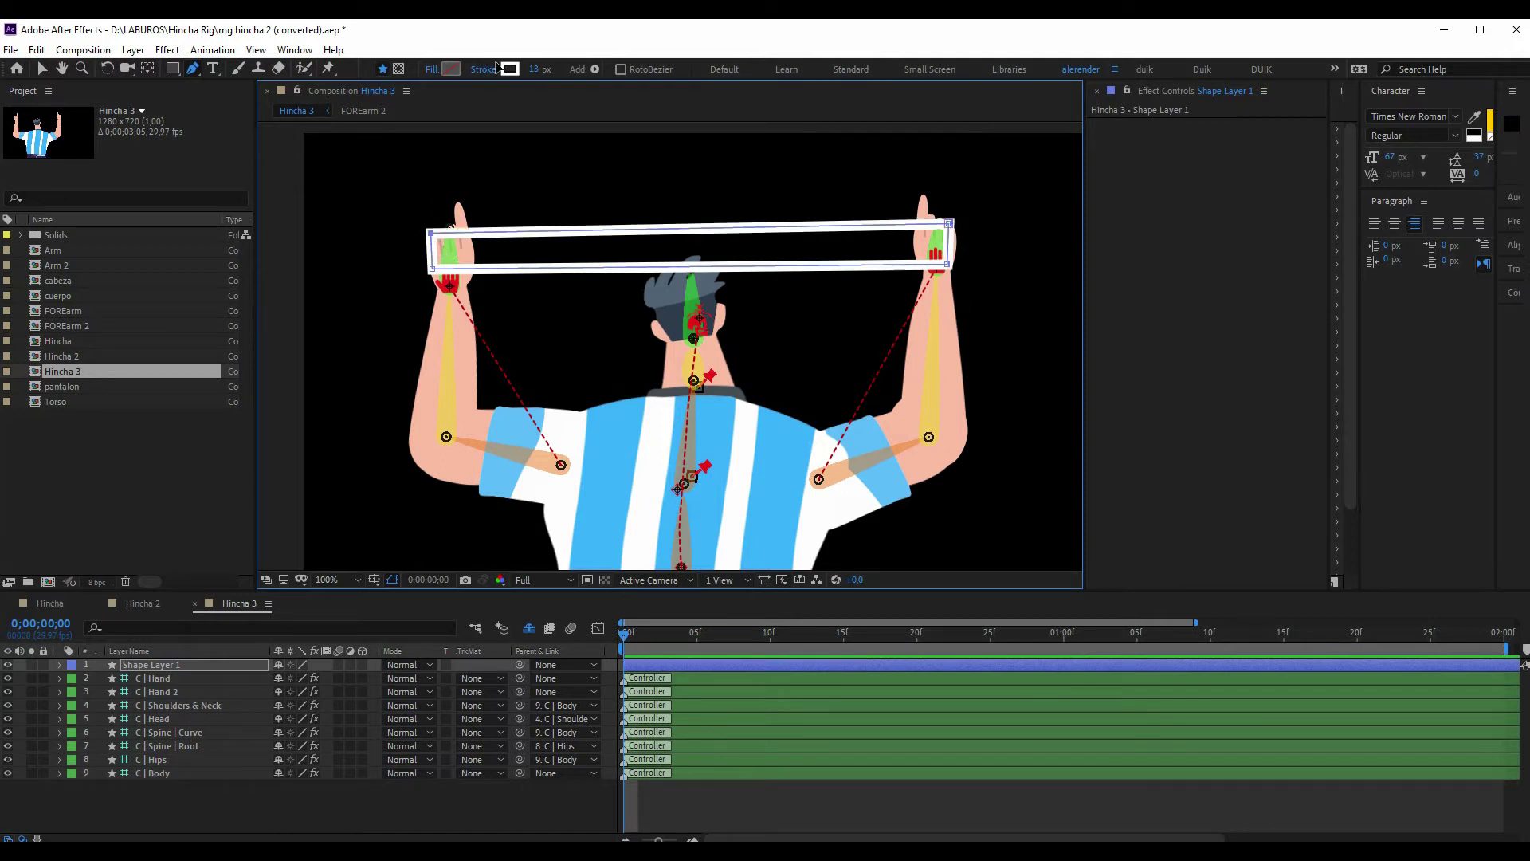
Give the bar a Solid Color fill and set its stroke to None
left_click(432, 70)
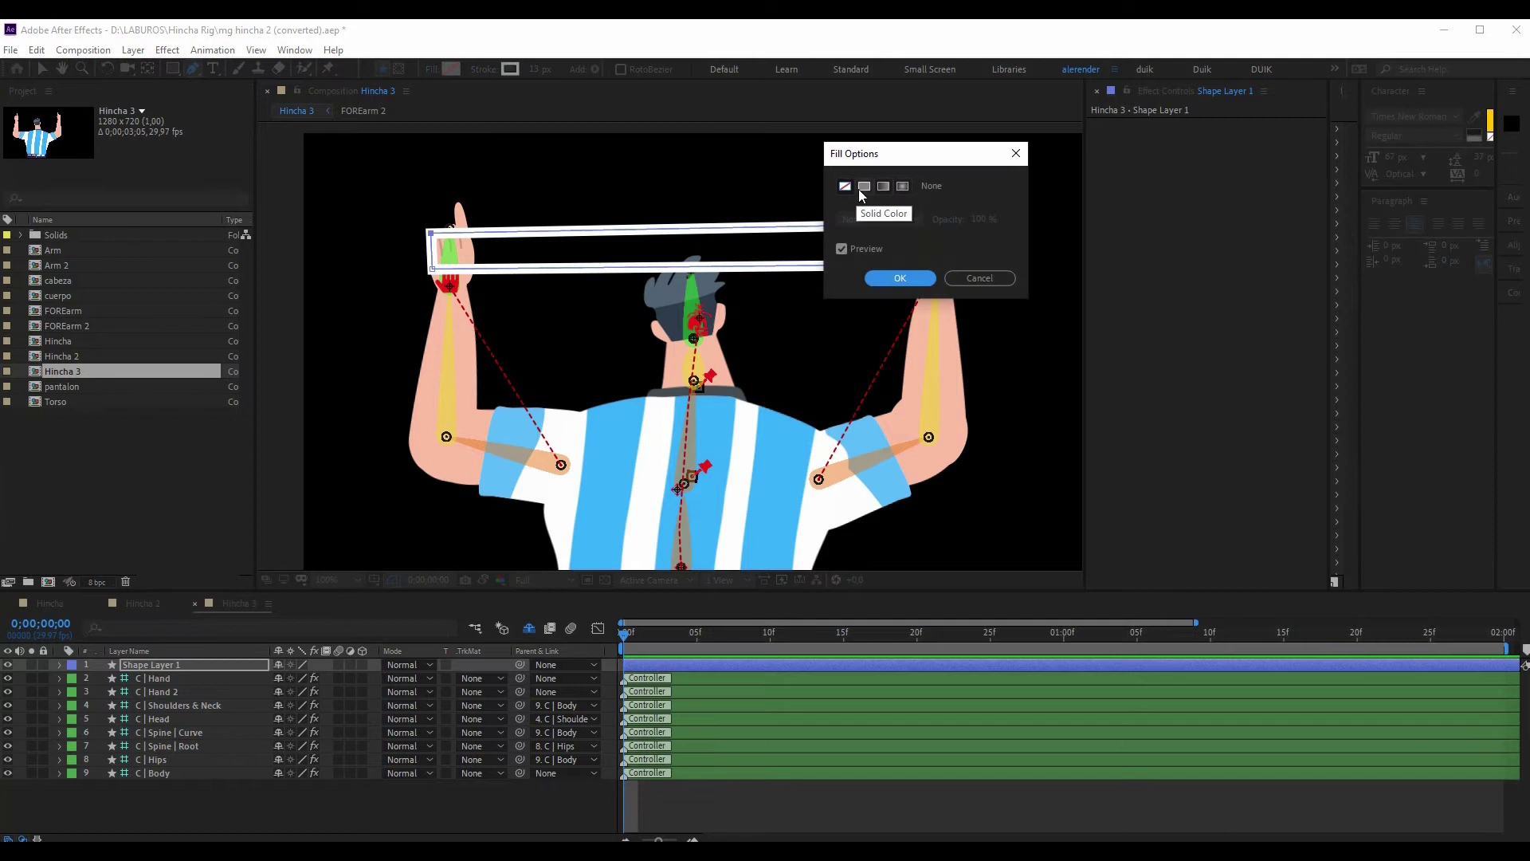
left_click(863, 189)
left_click(901, 279)
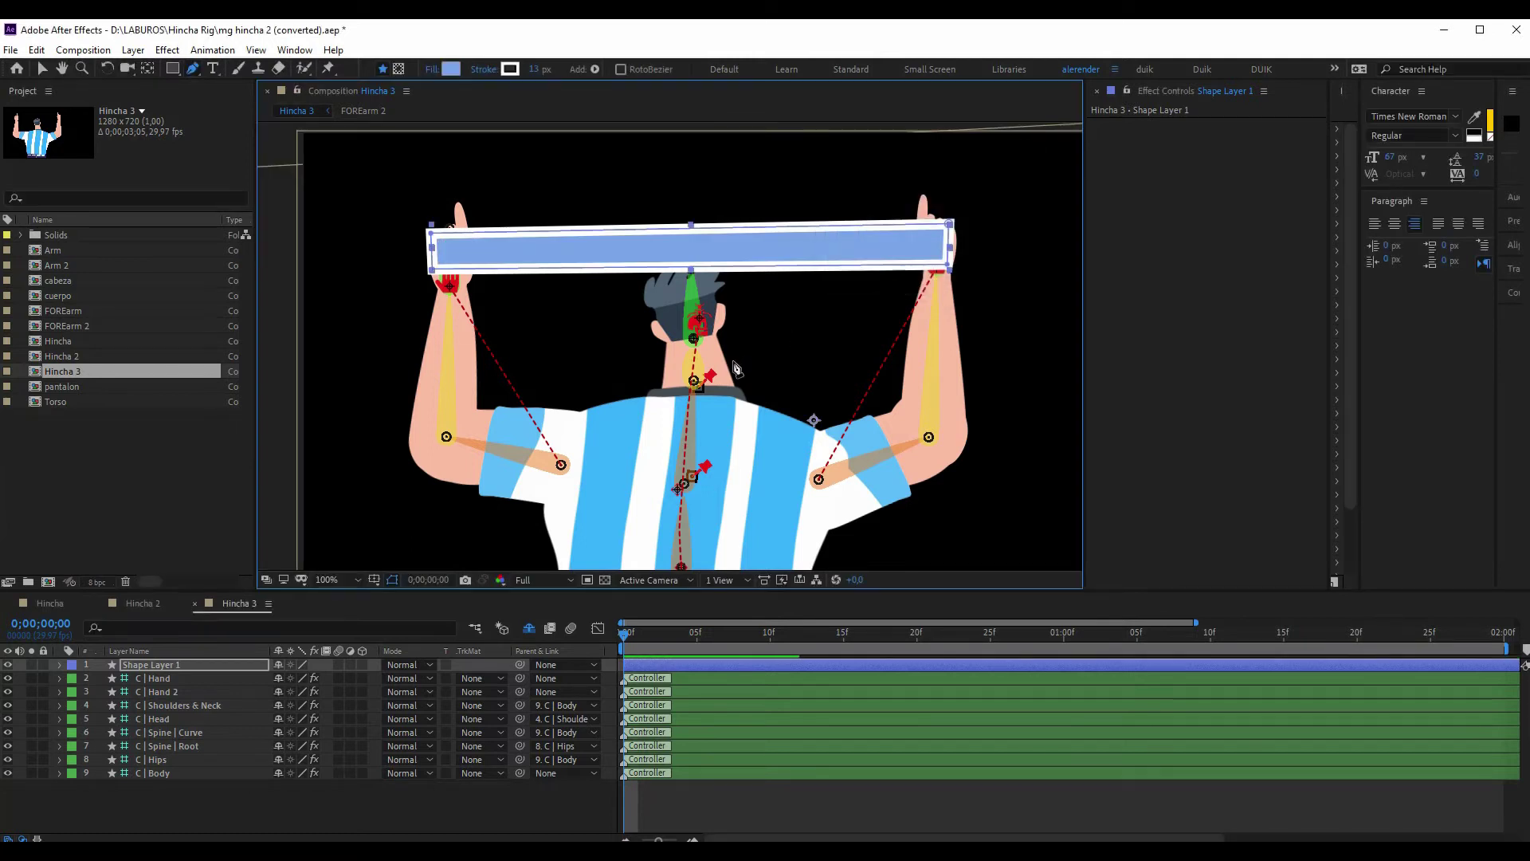
left_click(484, 70)
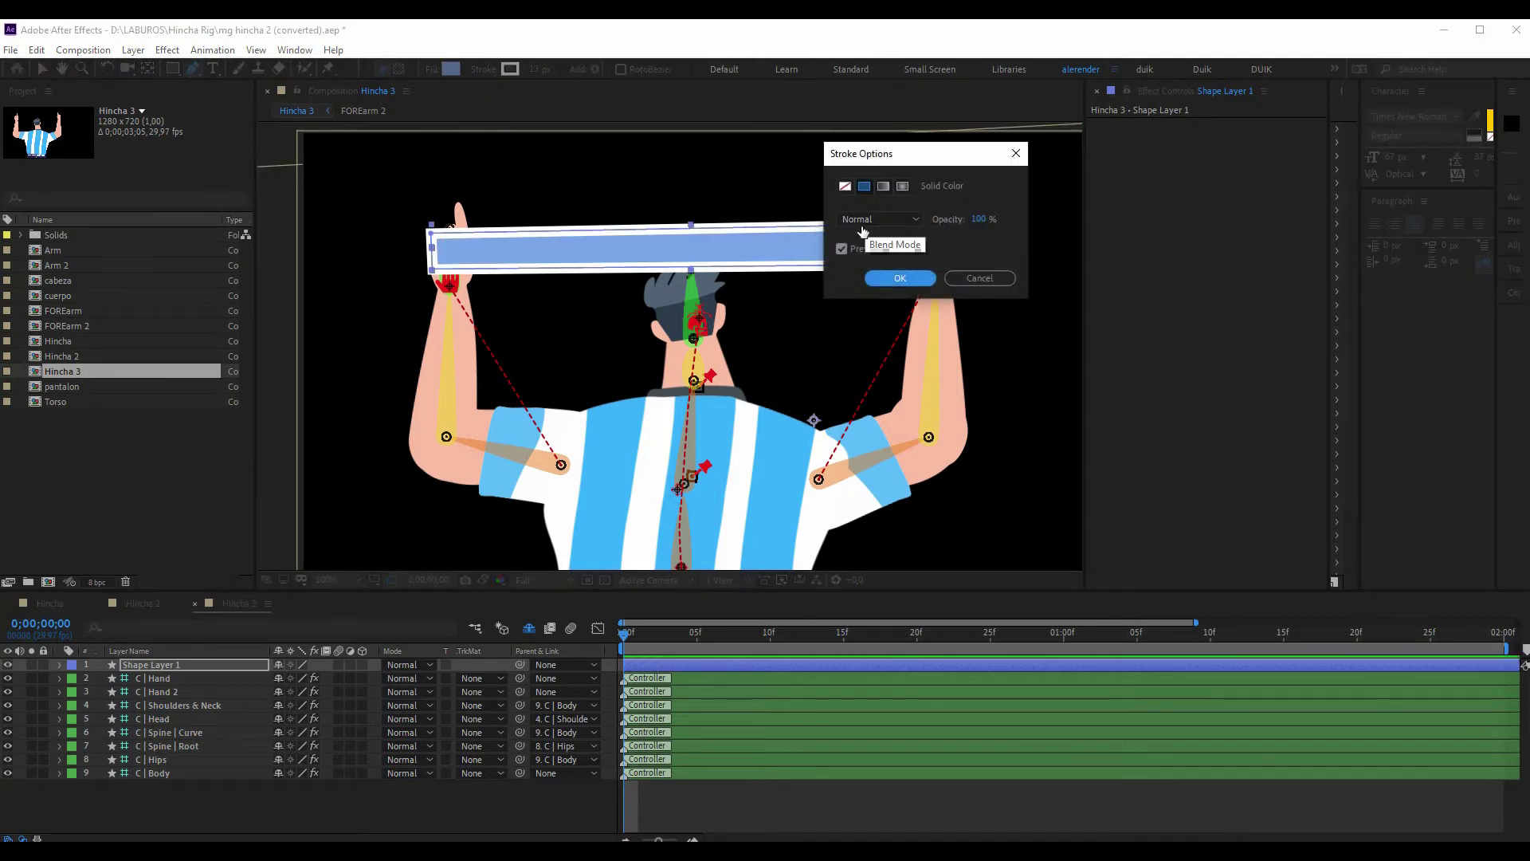
left_click(845, 186)
left_click(900, 277)
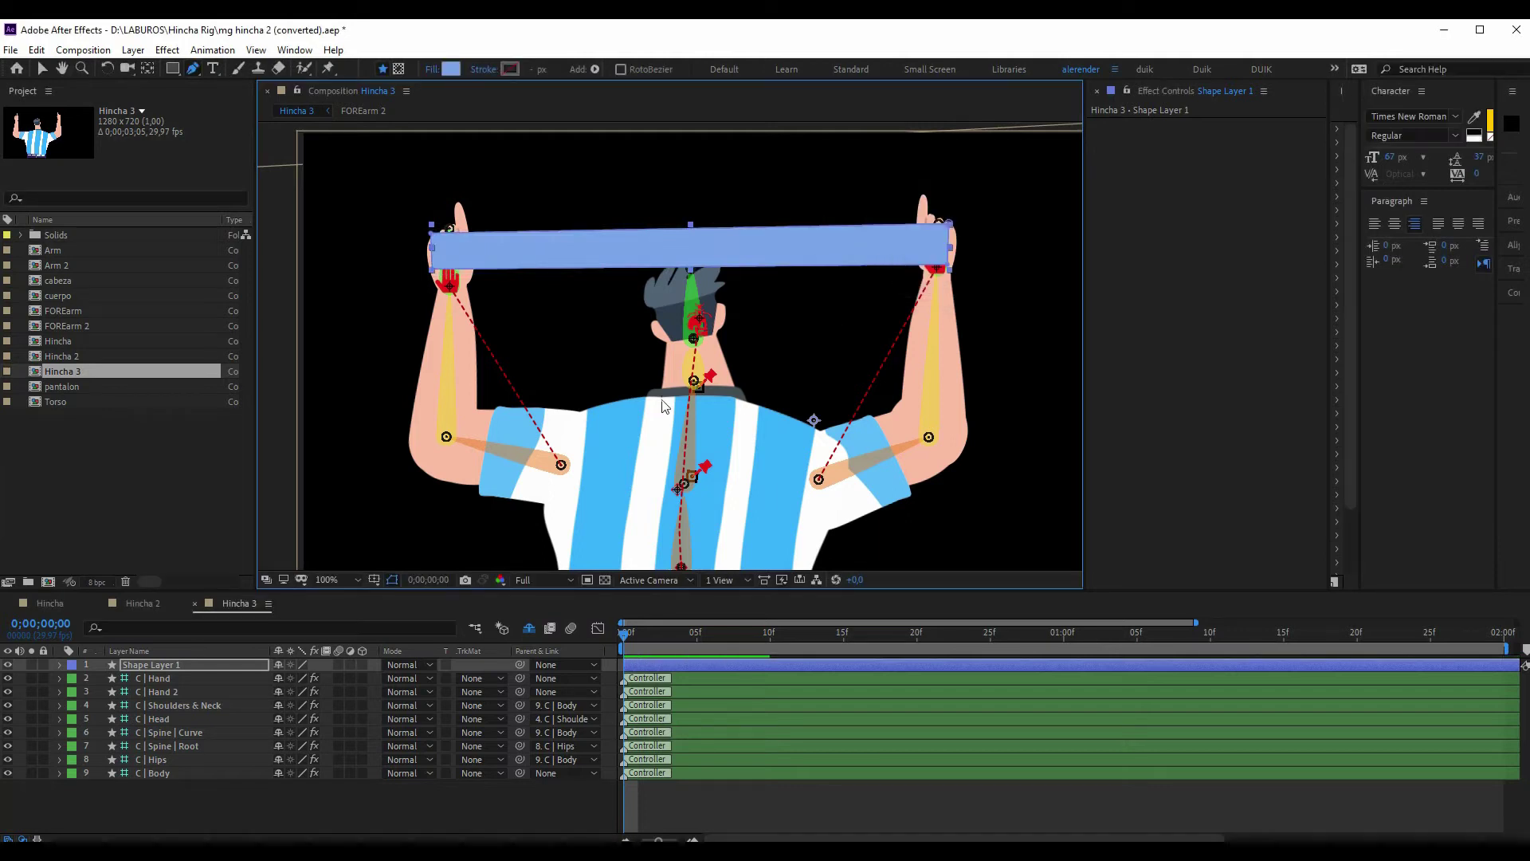
Back in Hincha 3, move the bar layer lower in the stack and enlarge the timeline
left_click(141, 606)
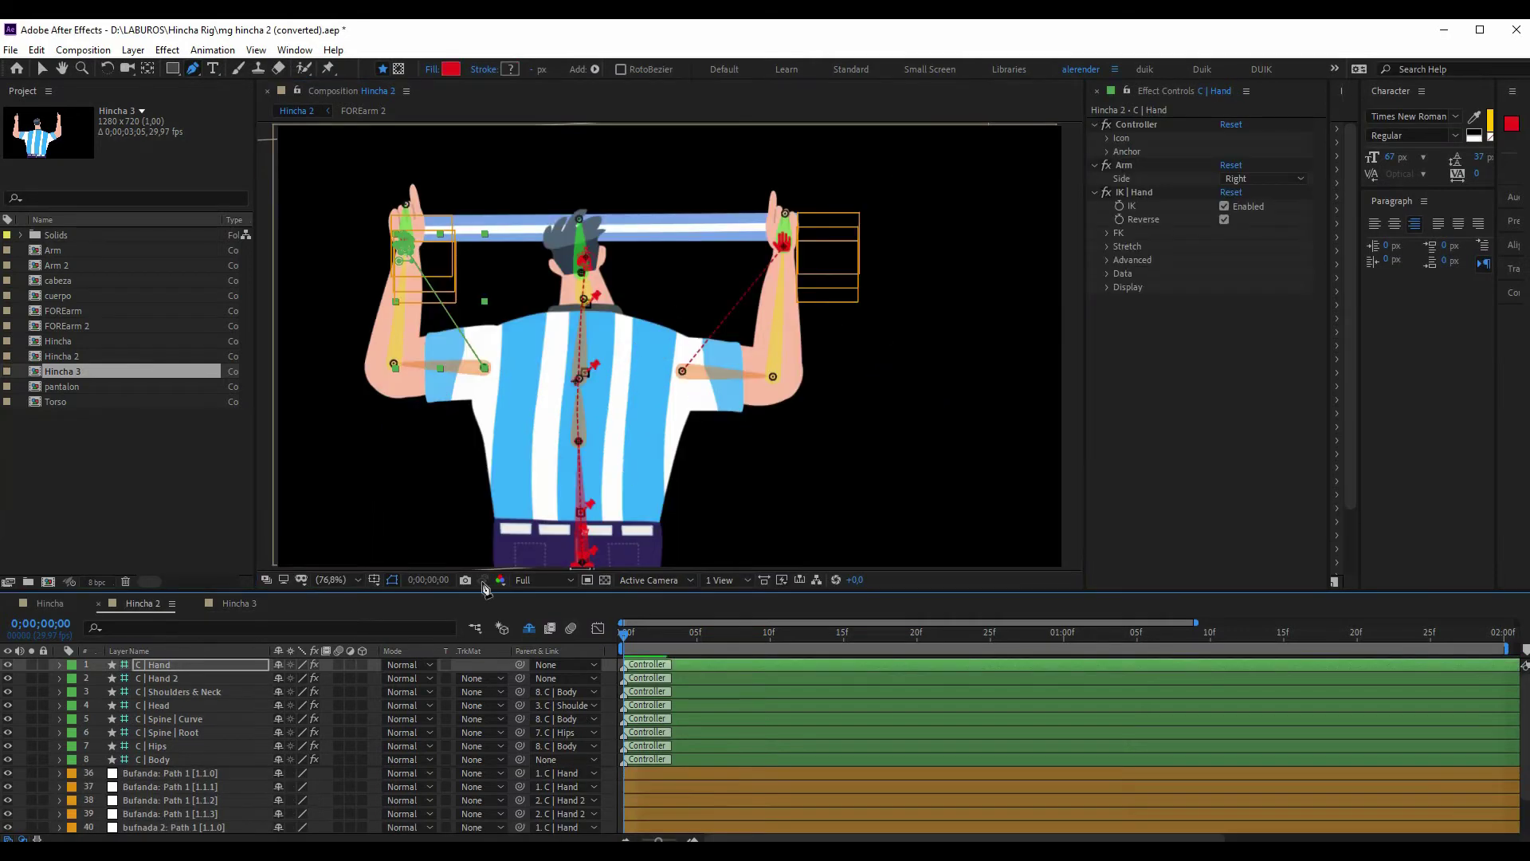
scroll(266, 692, "down", 1)
scroll(255, 673, "up", 1)
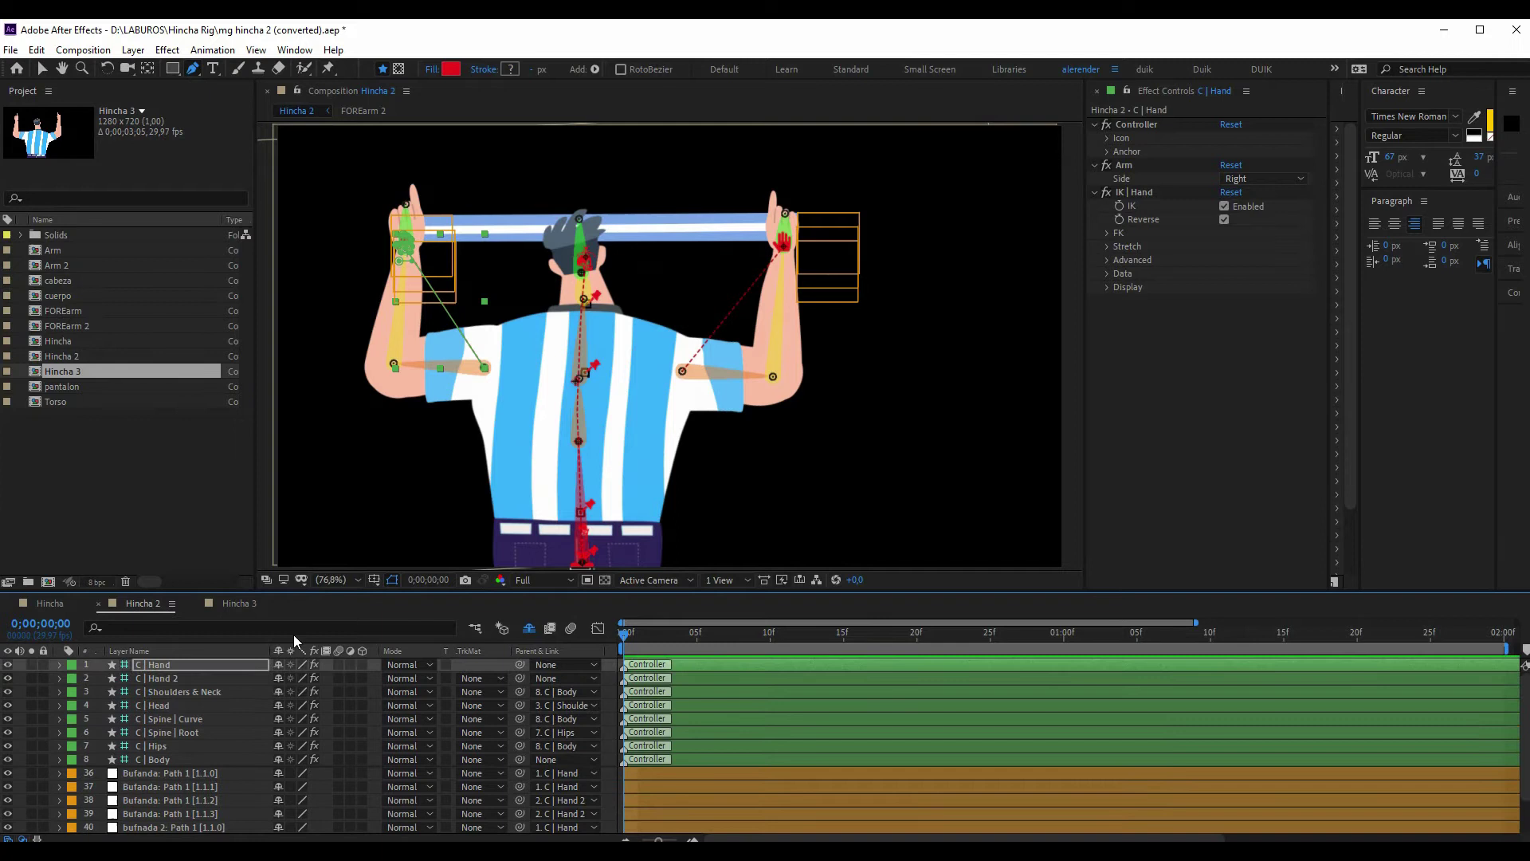
left_click(239, 604)
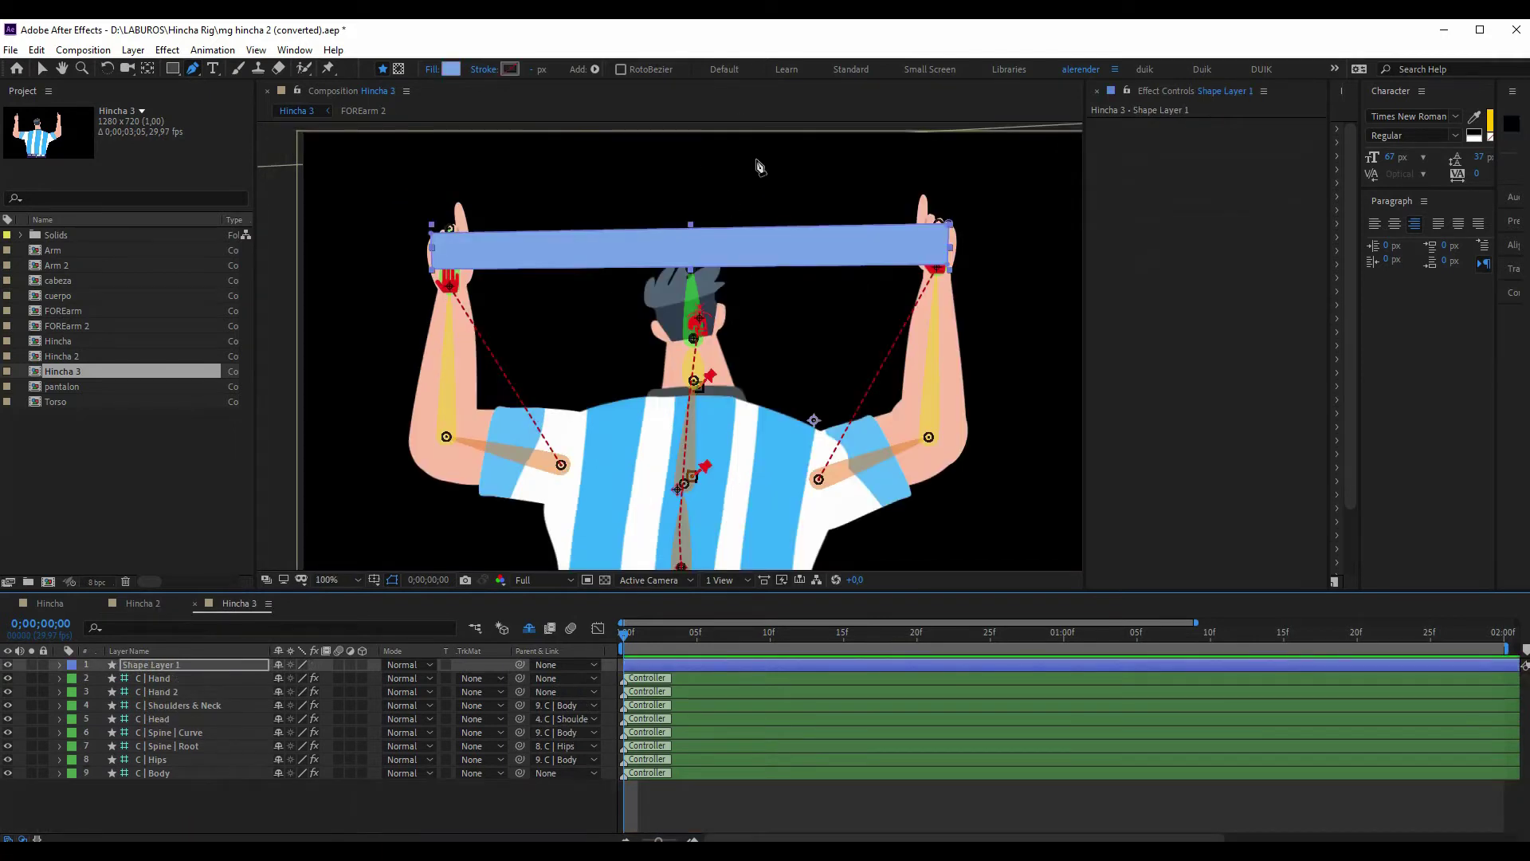
mouse_move(180, 665)
left_mouse_down()
mouse_move(174, 800)
mouse_move(178, 781)
left_mouse_up()
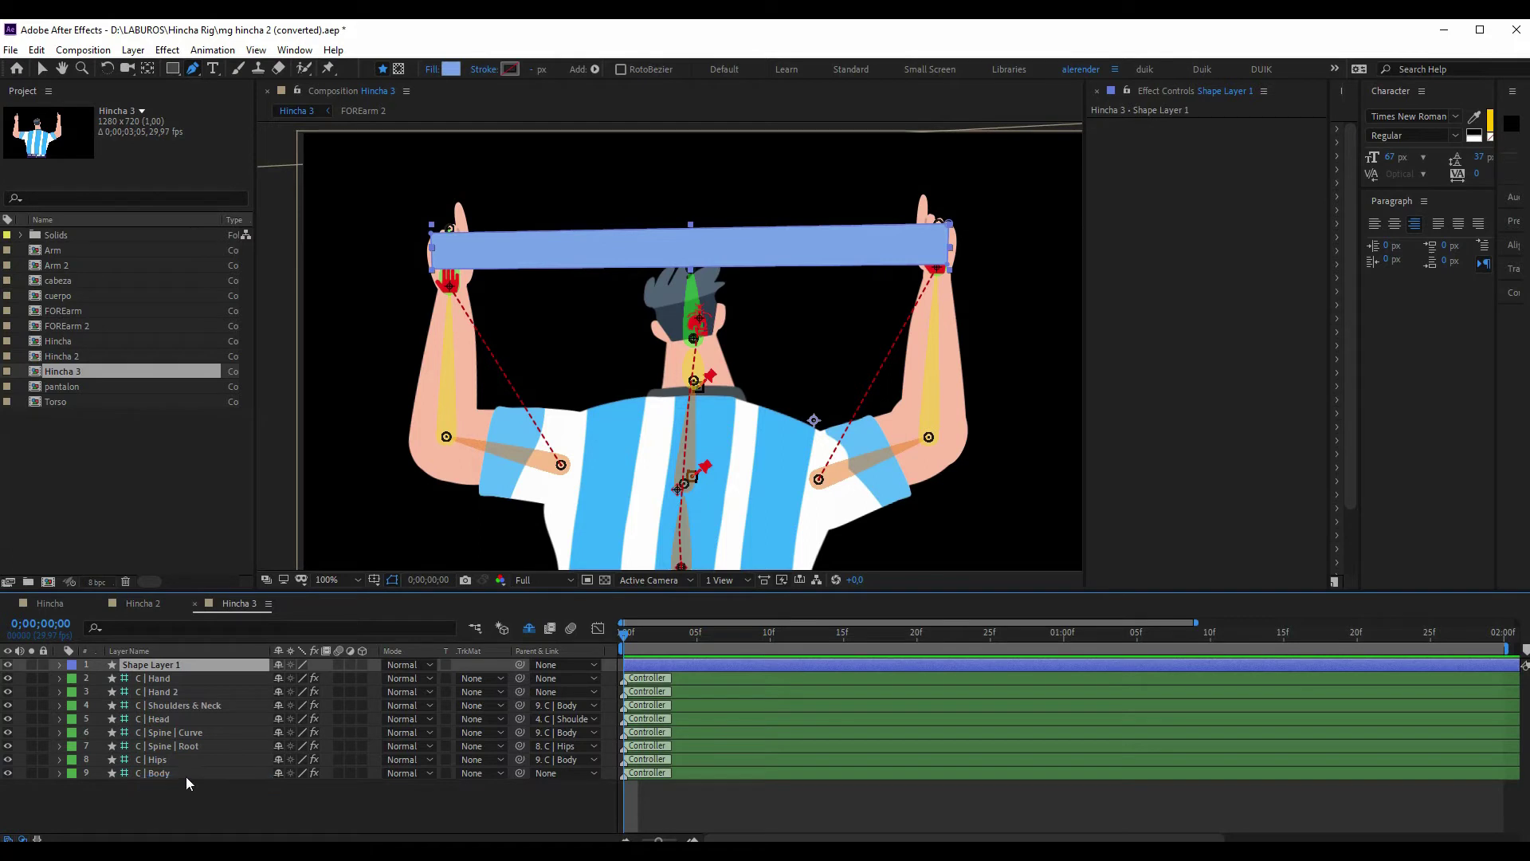
left_click_drag(425, 594, 470, 362)
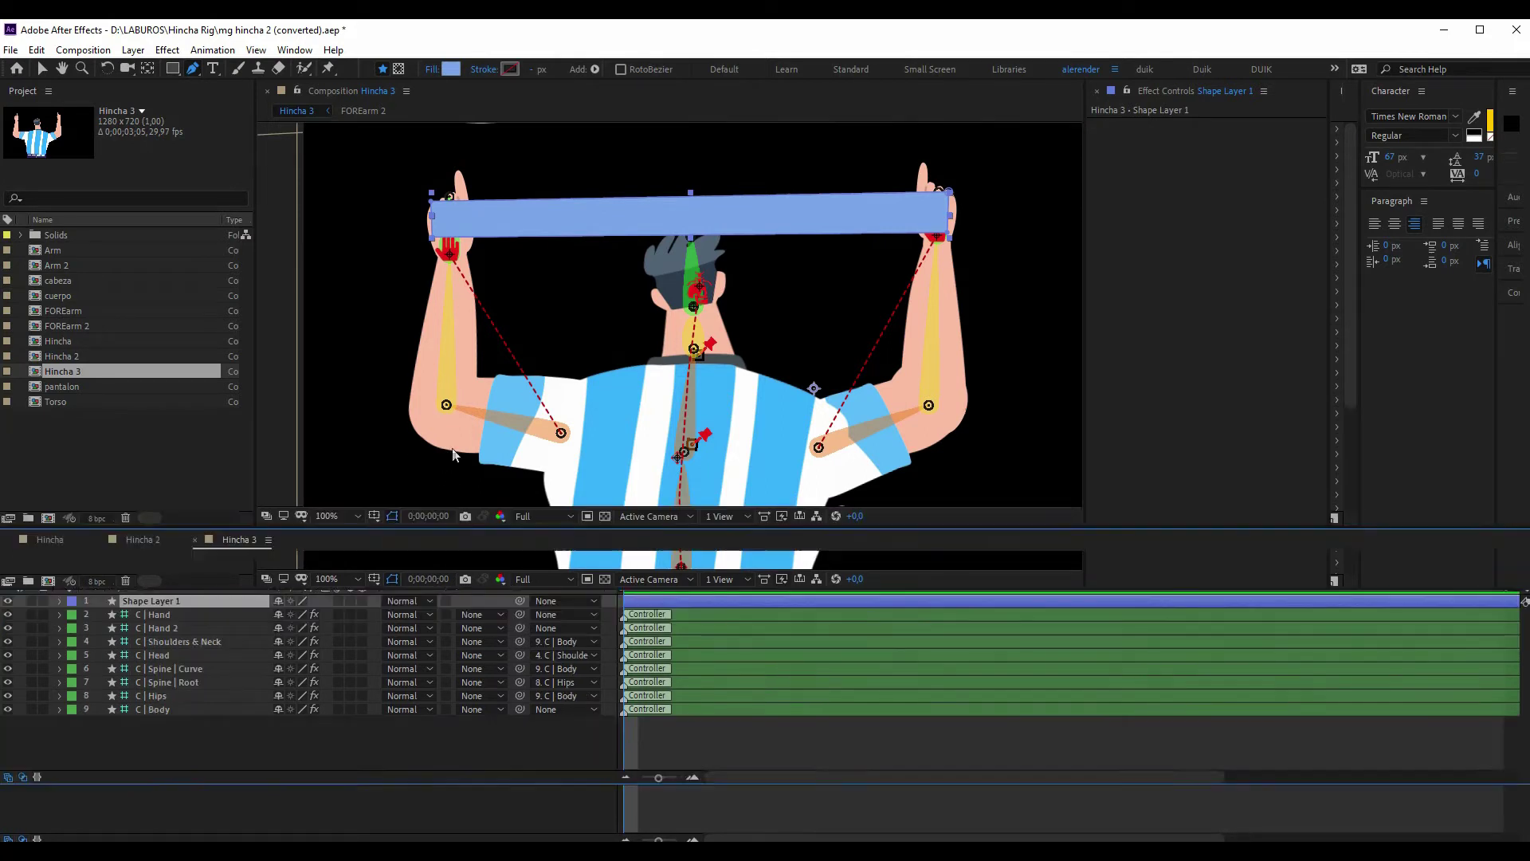
Reveal the shy rig layers, rename Shape Layer 1 to 'Bufanda', and drag it to the bottom
left_click(525, 402)
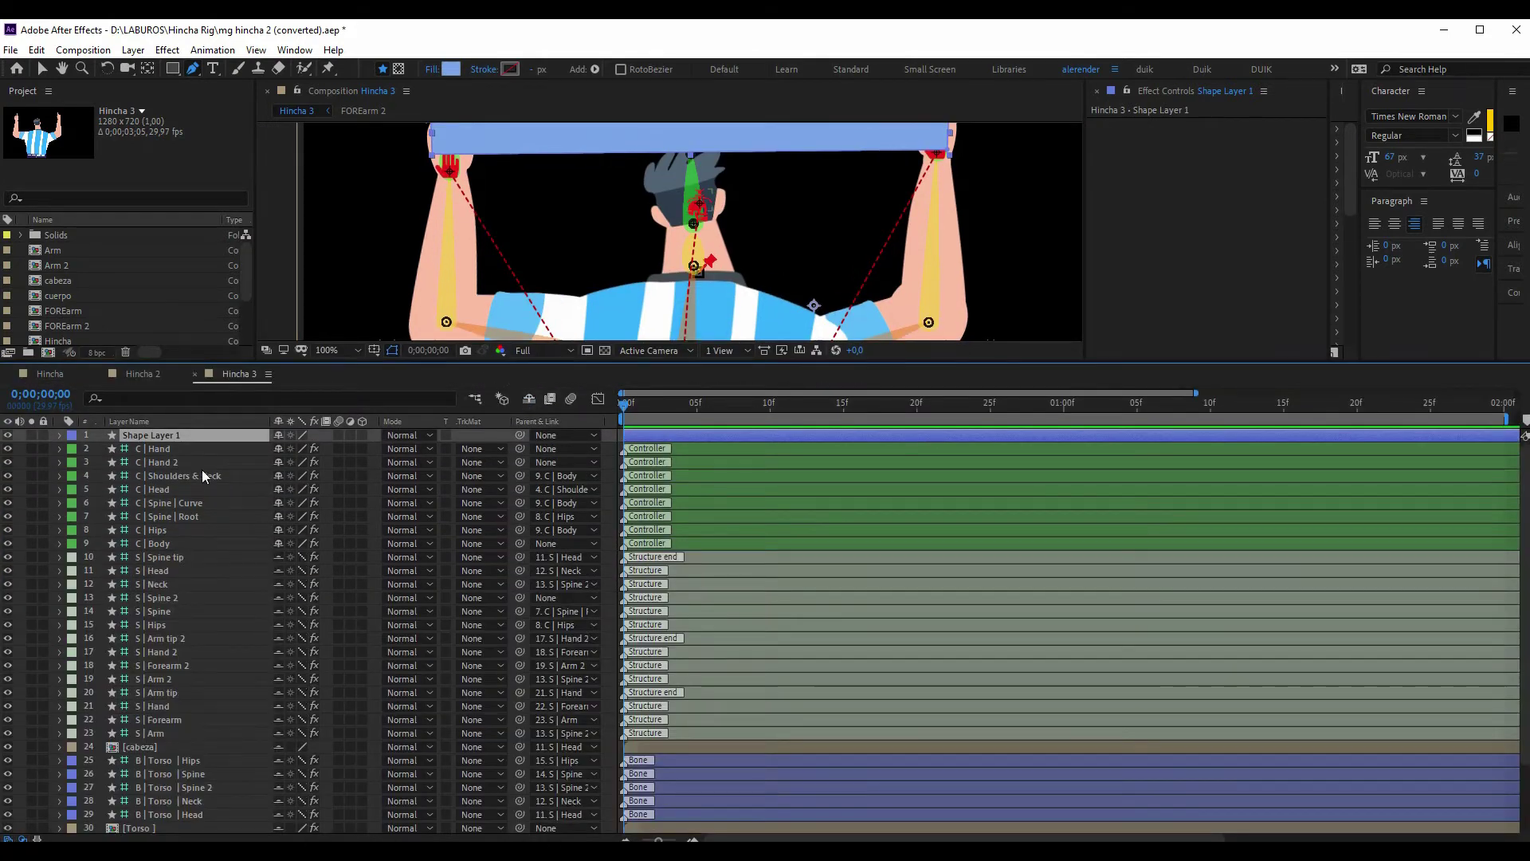
right_click(164, 436)
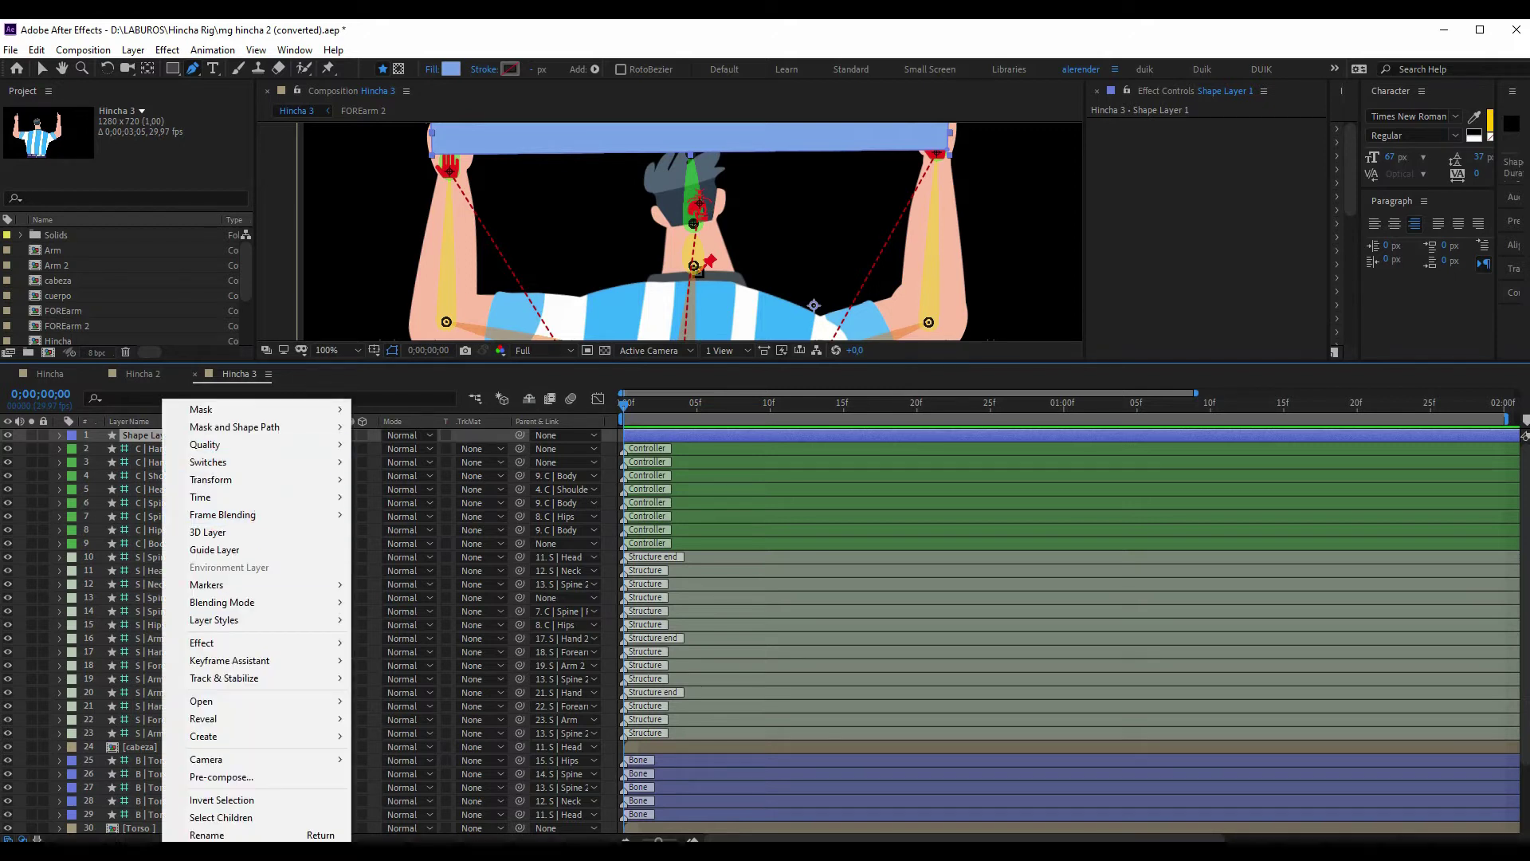
left_click(215, 835)
type("Bufanda")
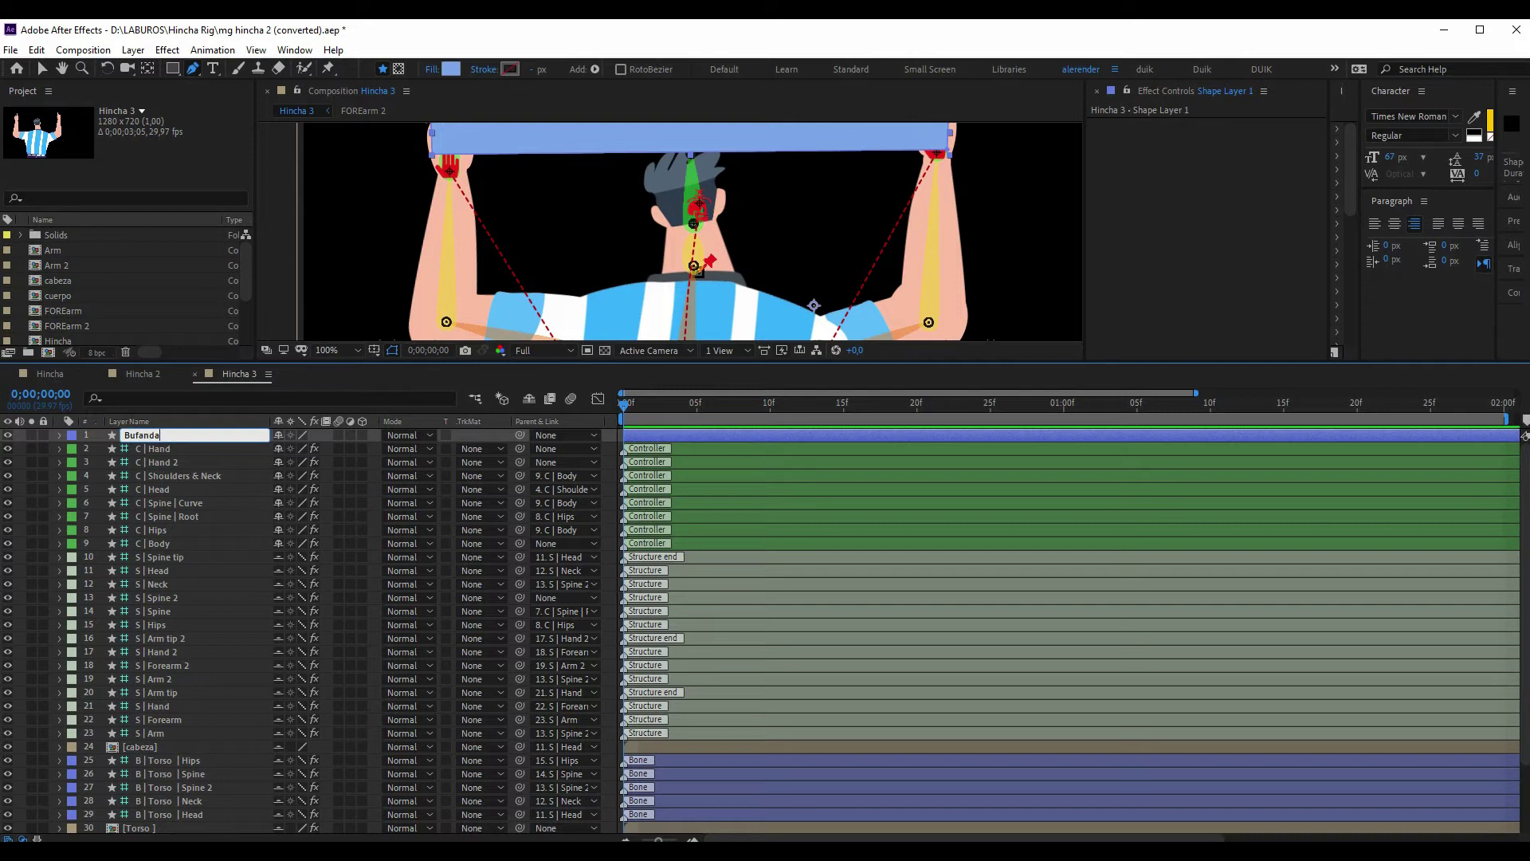
key("Return")
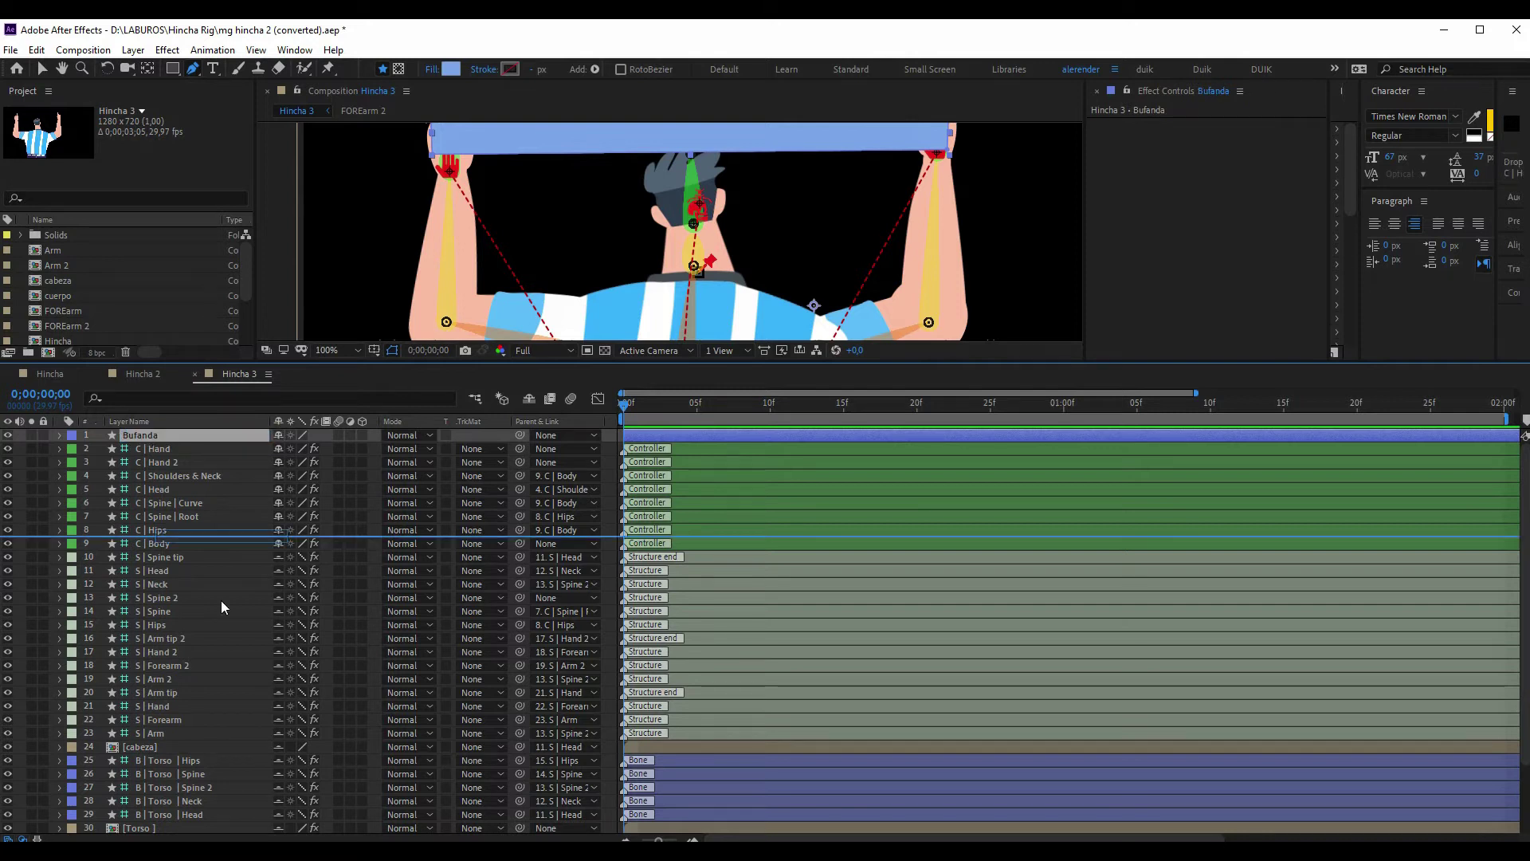
mouse_move(235, 827)
left_mouse_down()
mouse_move(184, 837)
mouse_move(161, 819)
mouse_move(165, 837)
left_mouse_up()
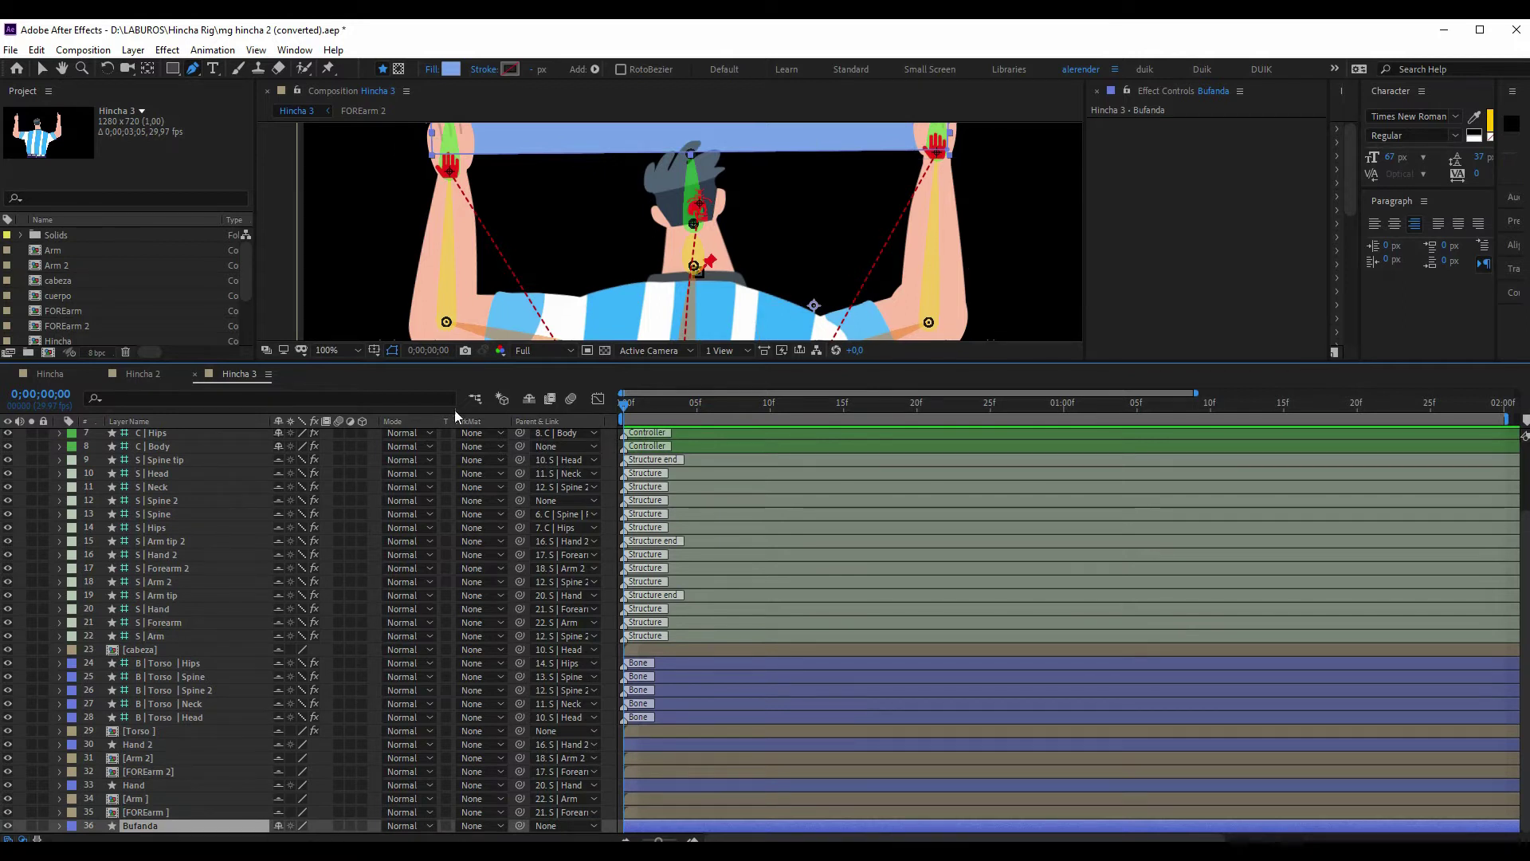
Re-hide the shy layers, enlarge the viewer, solo Bufanda, and switch to the Selection tool
scroll(413, 444, "up", 3)
scroll(416, 443, "up", 1)
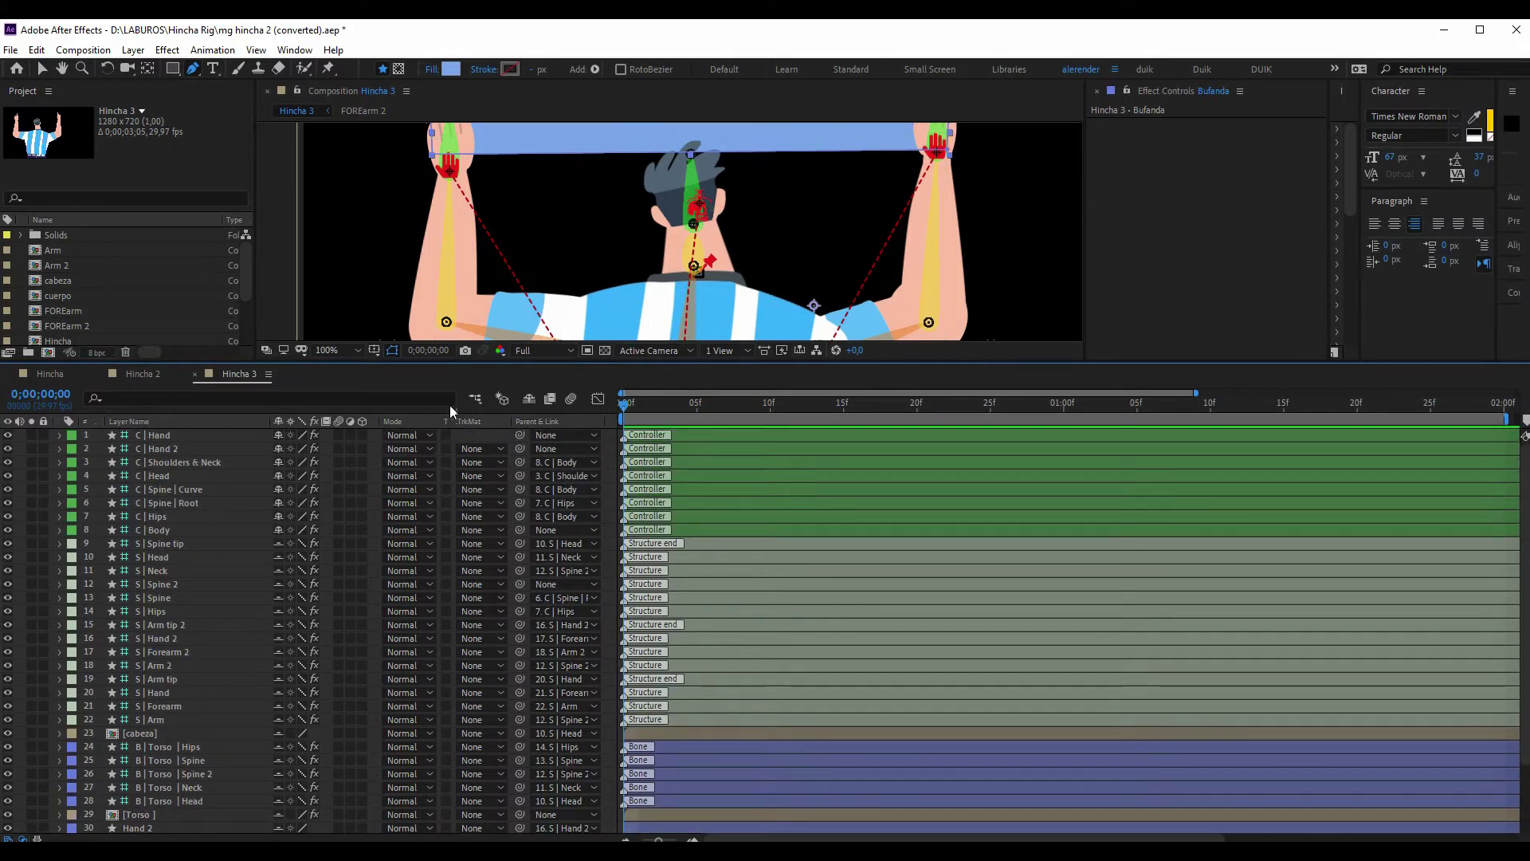
left_click(529, 401)
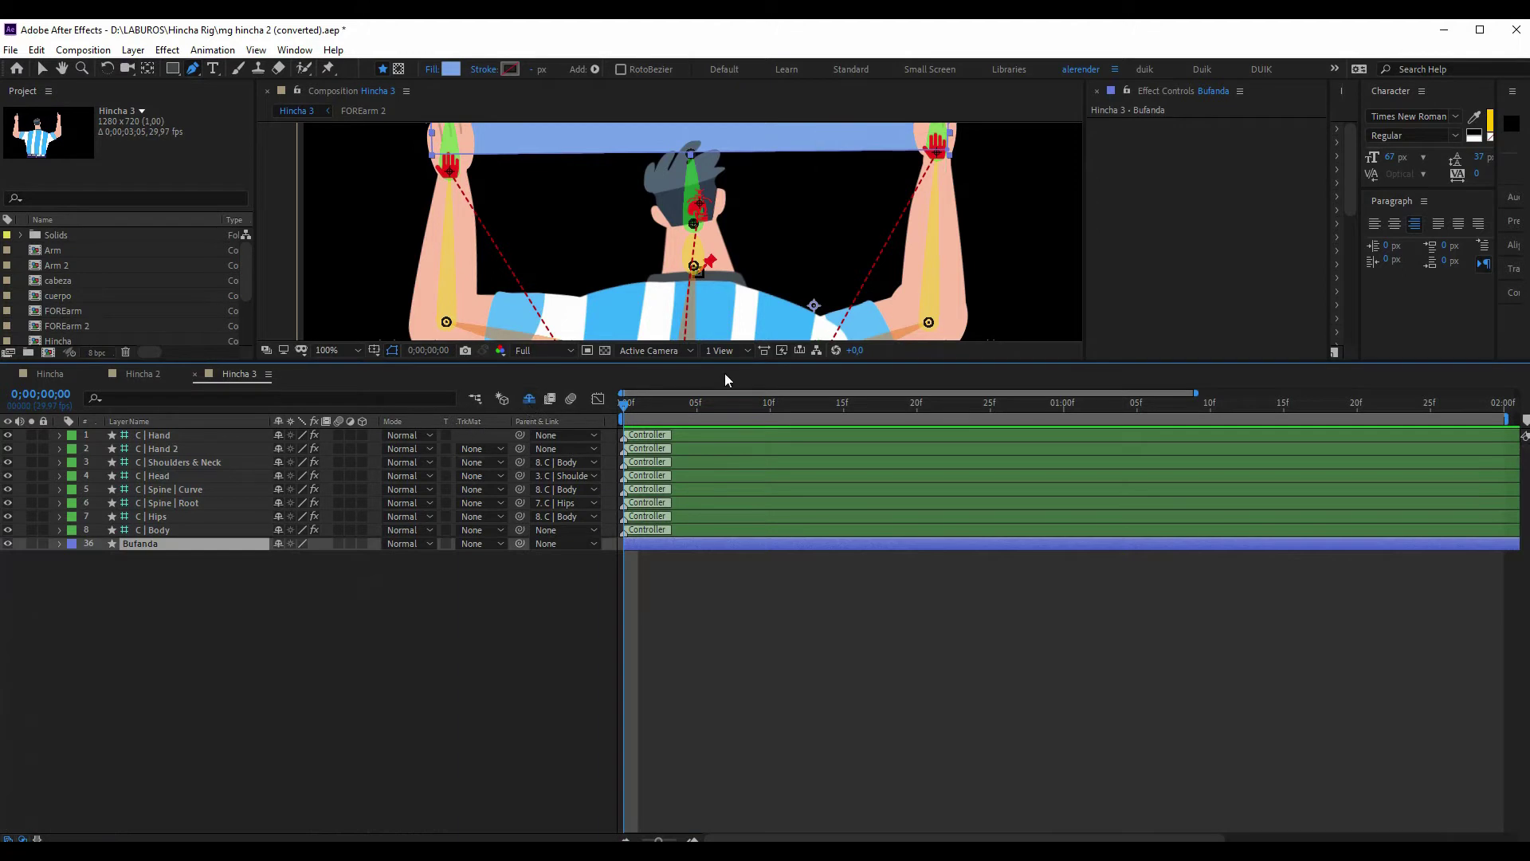
left_click_drag(724, 365, 728, 511)
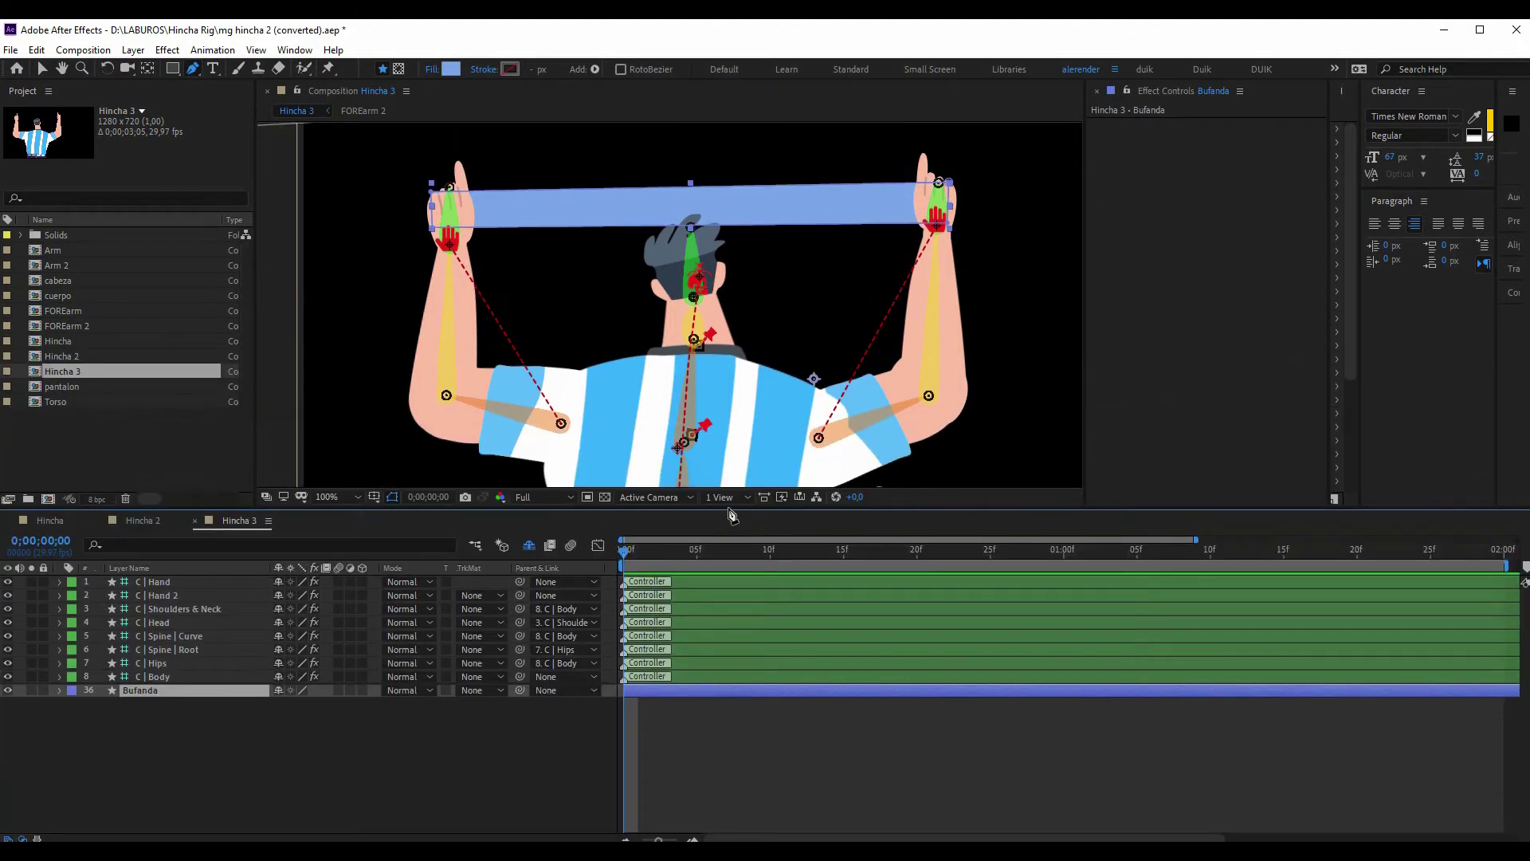
left_click(31, 689)
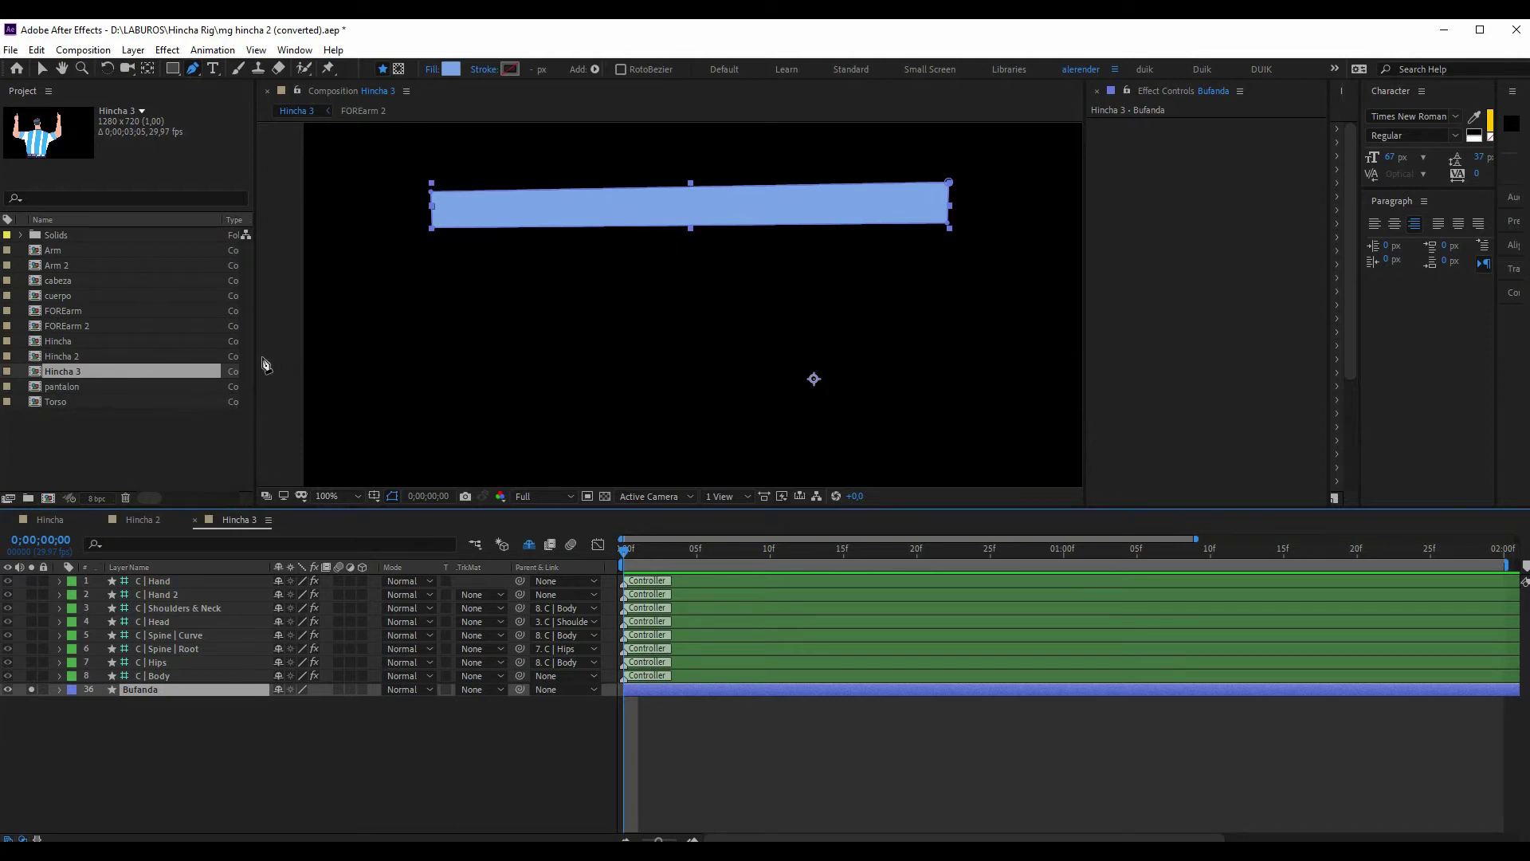
left_click(41, 68)
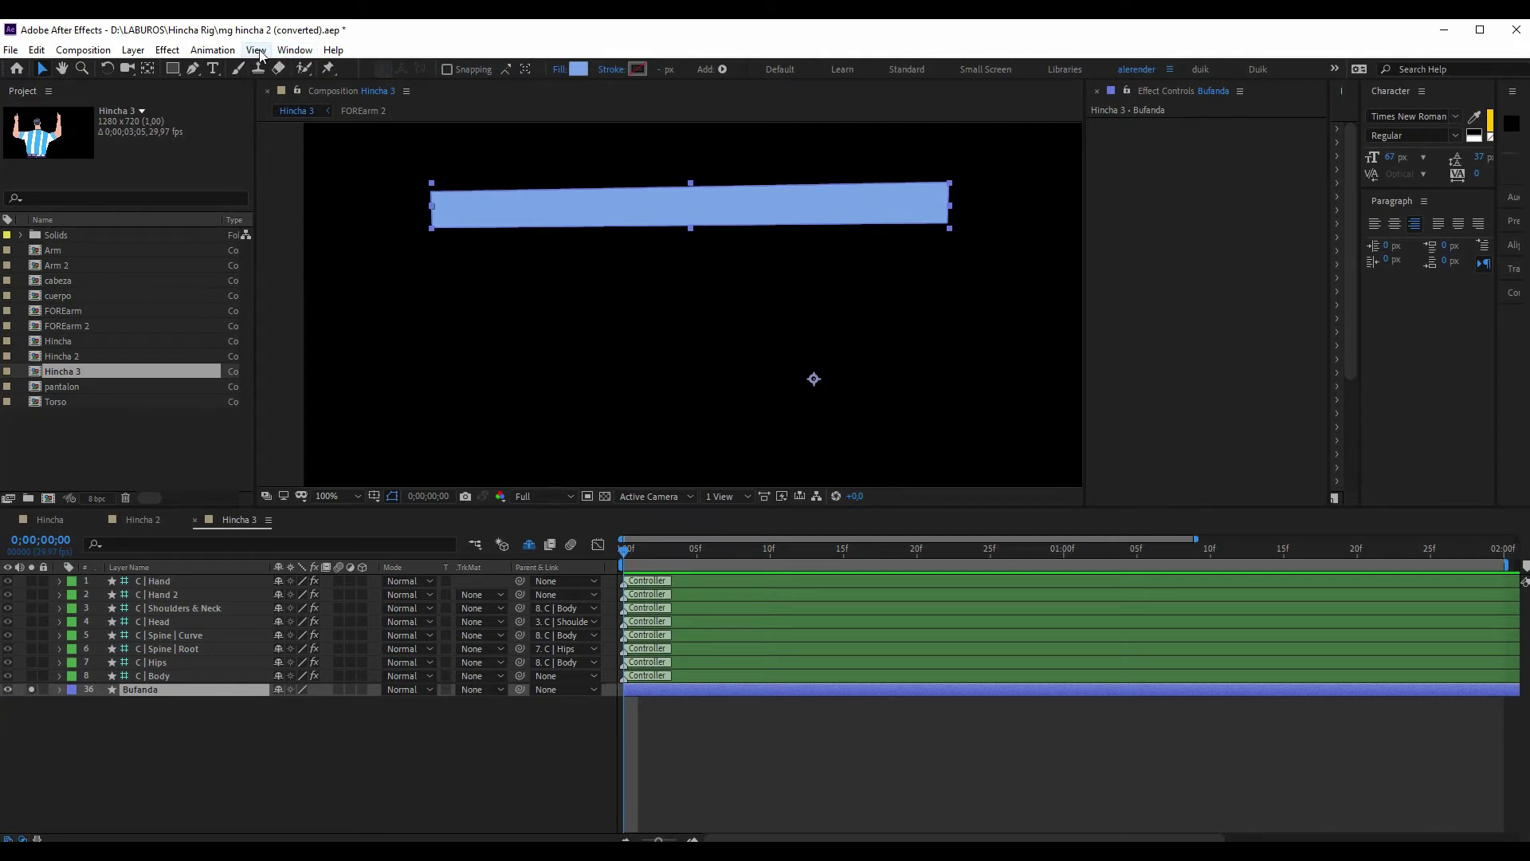
Open Window > Create Nulls From Paths.jsx and resize and reposition its panel
left_click(295, 51)
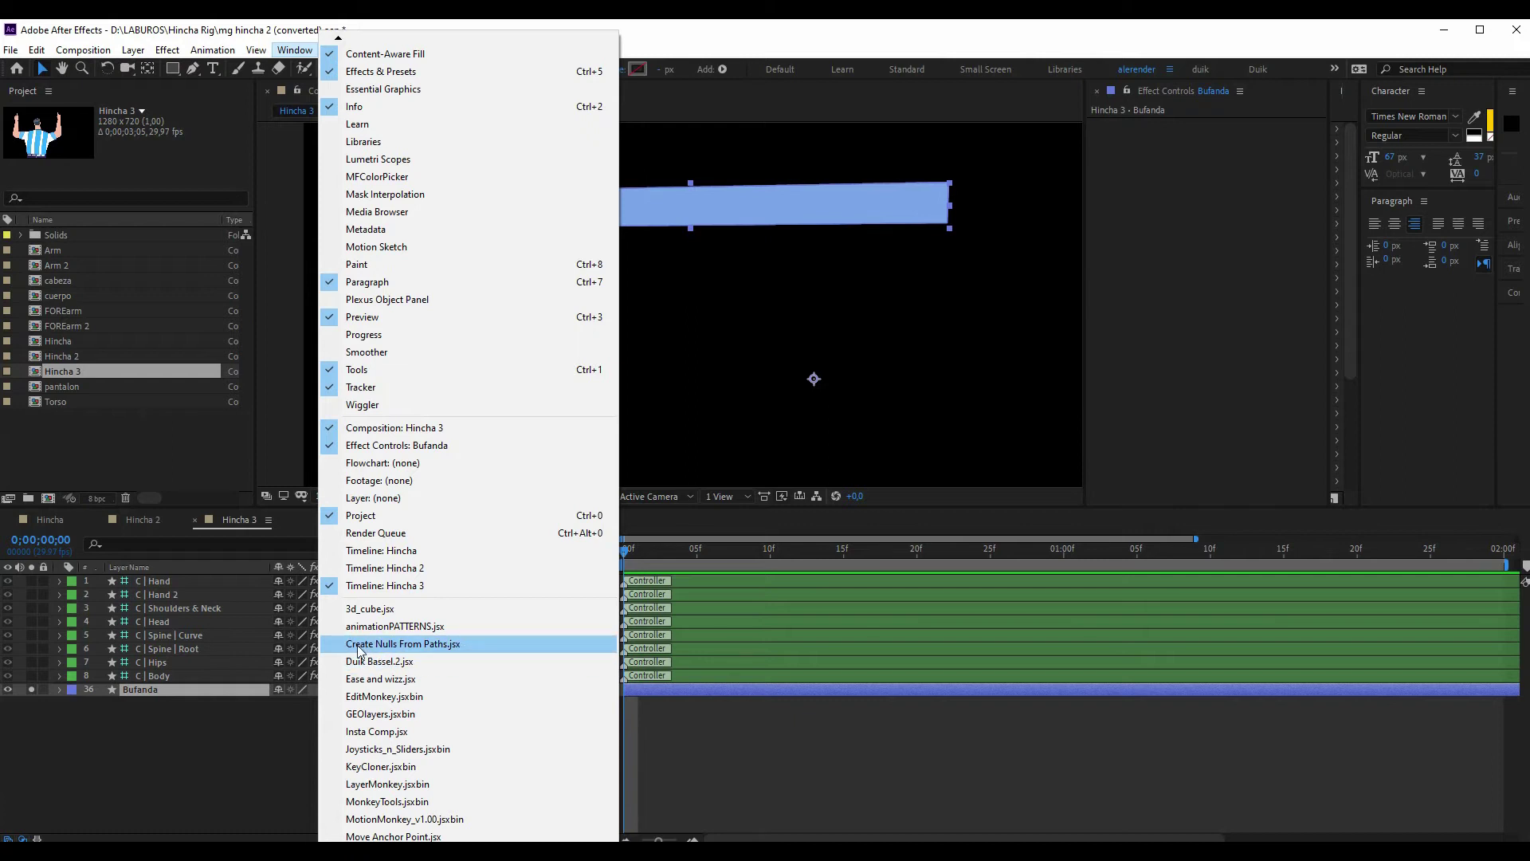
left_click(435, 647)
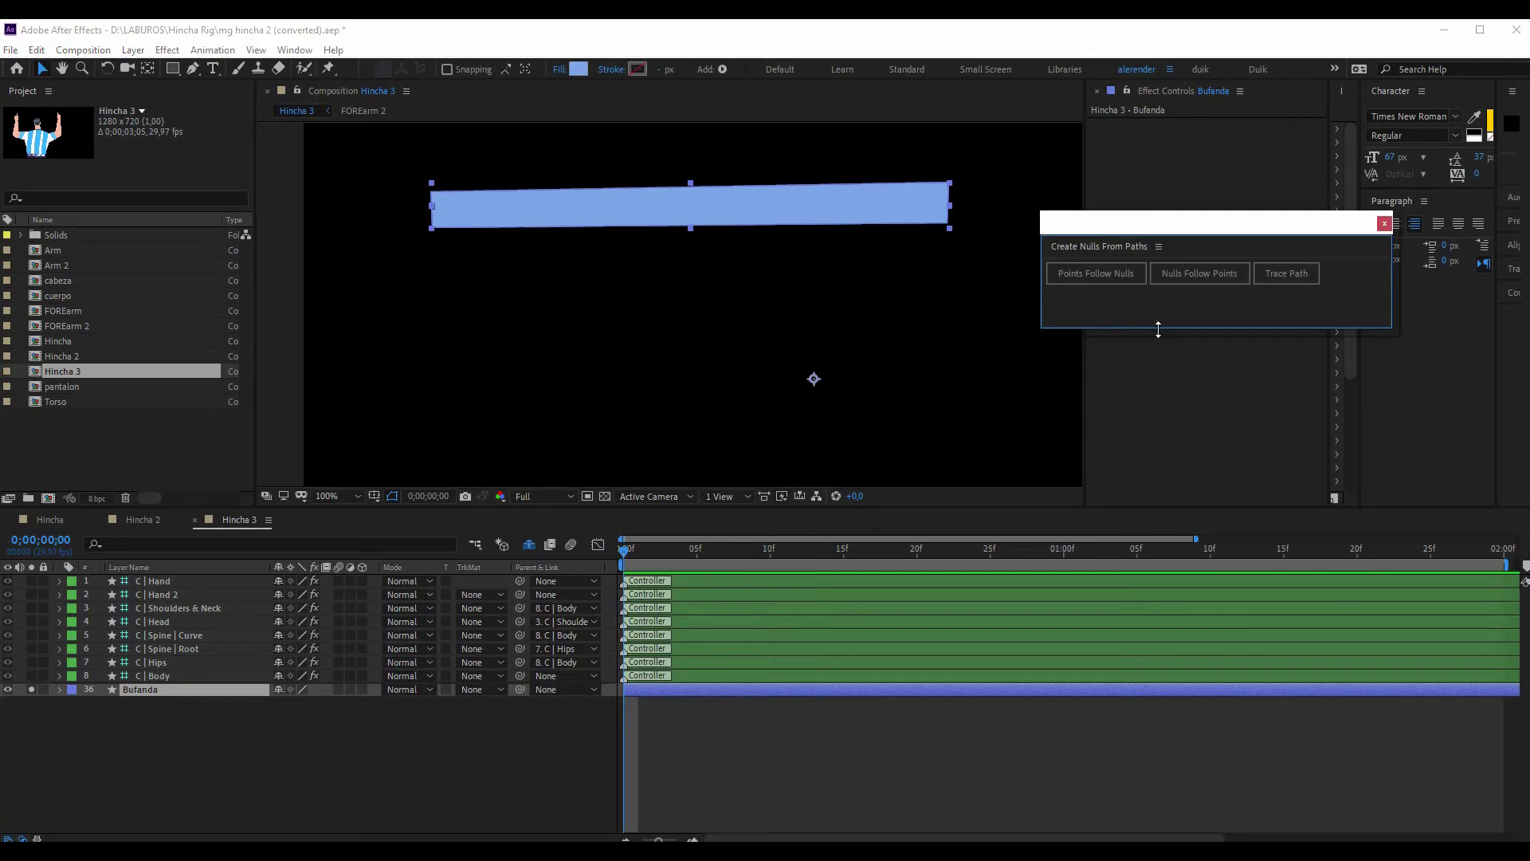
left_click_drag(1158, 329, 1163, 352)
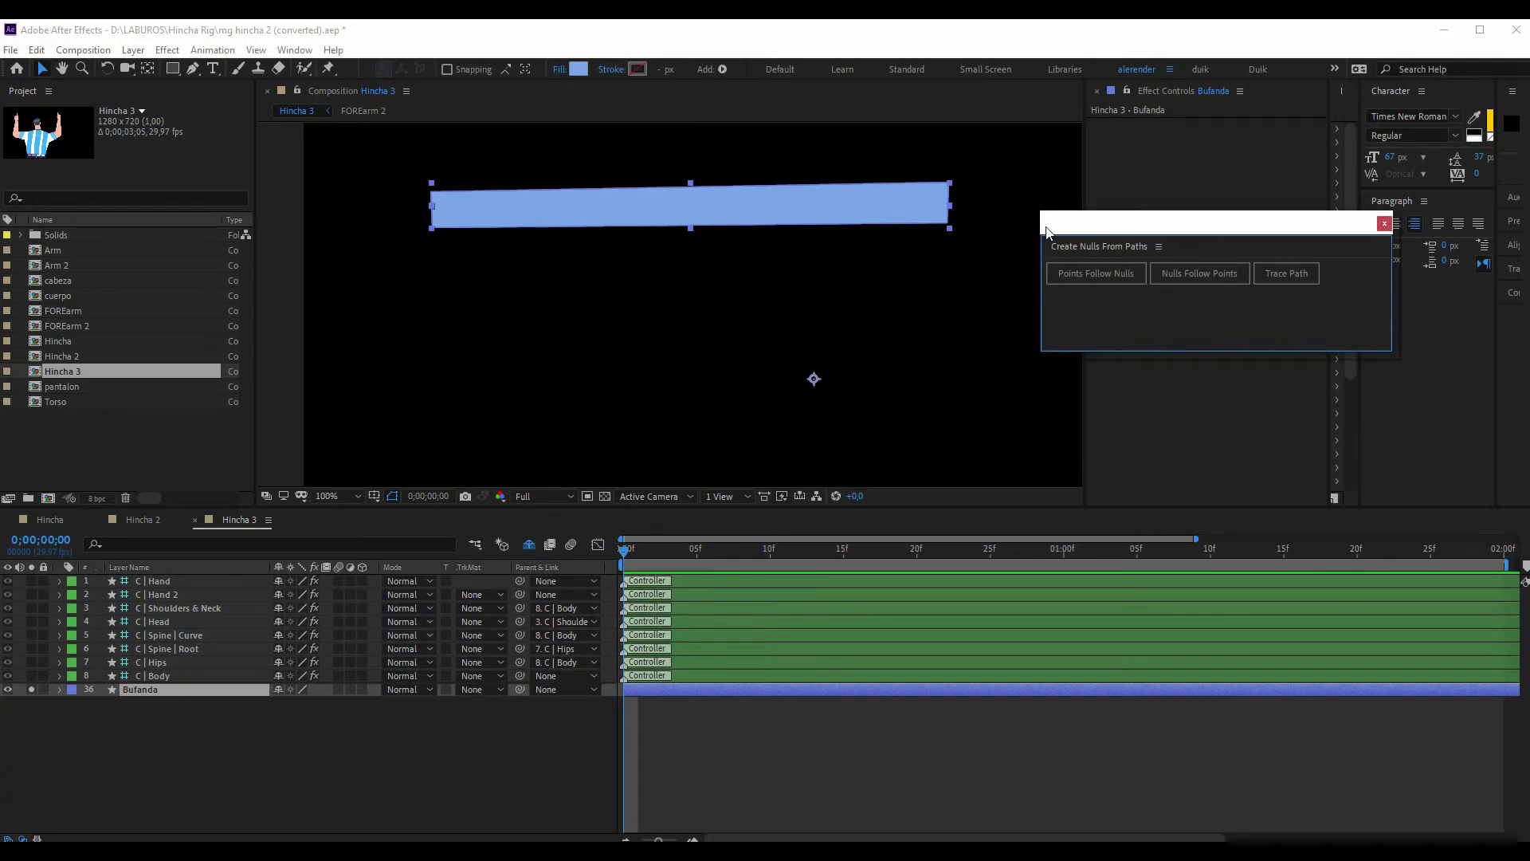
left_click_drag(1090, 225, 1111, 175)
Twirl open Bufanda > Contents > Shape 1 > Path 1 and select the Path property
left_click(59, 690)
left_click(101, 733)
left_click(100, 731)
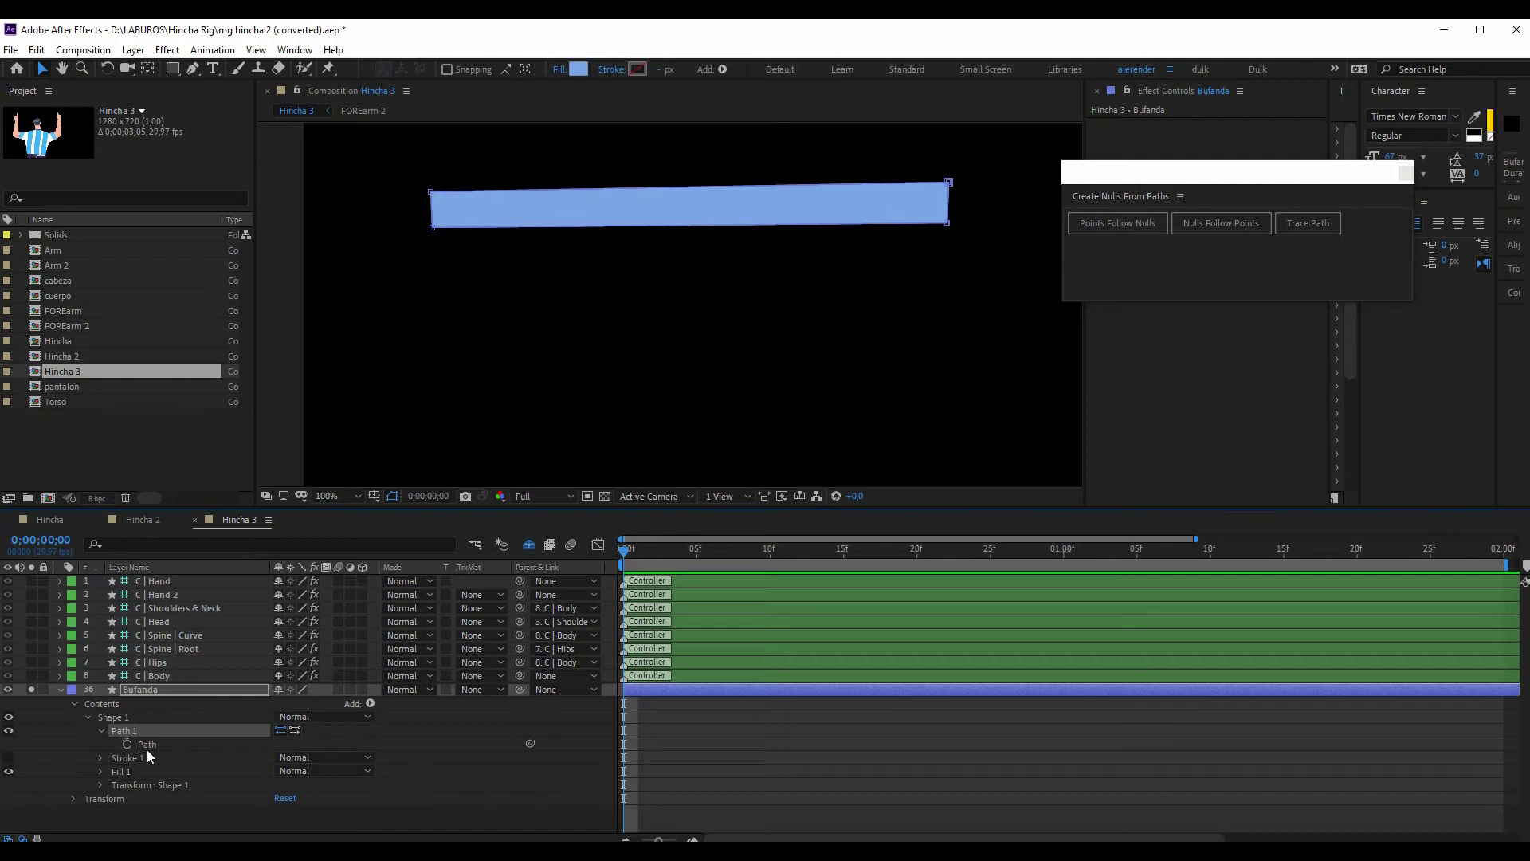
left_click(147, 746)
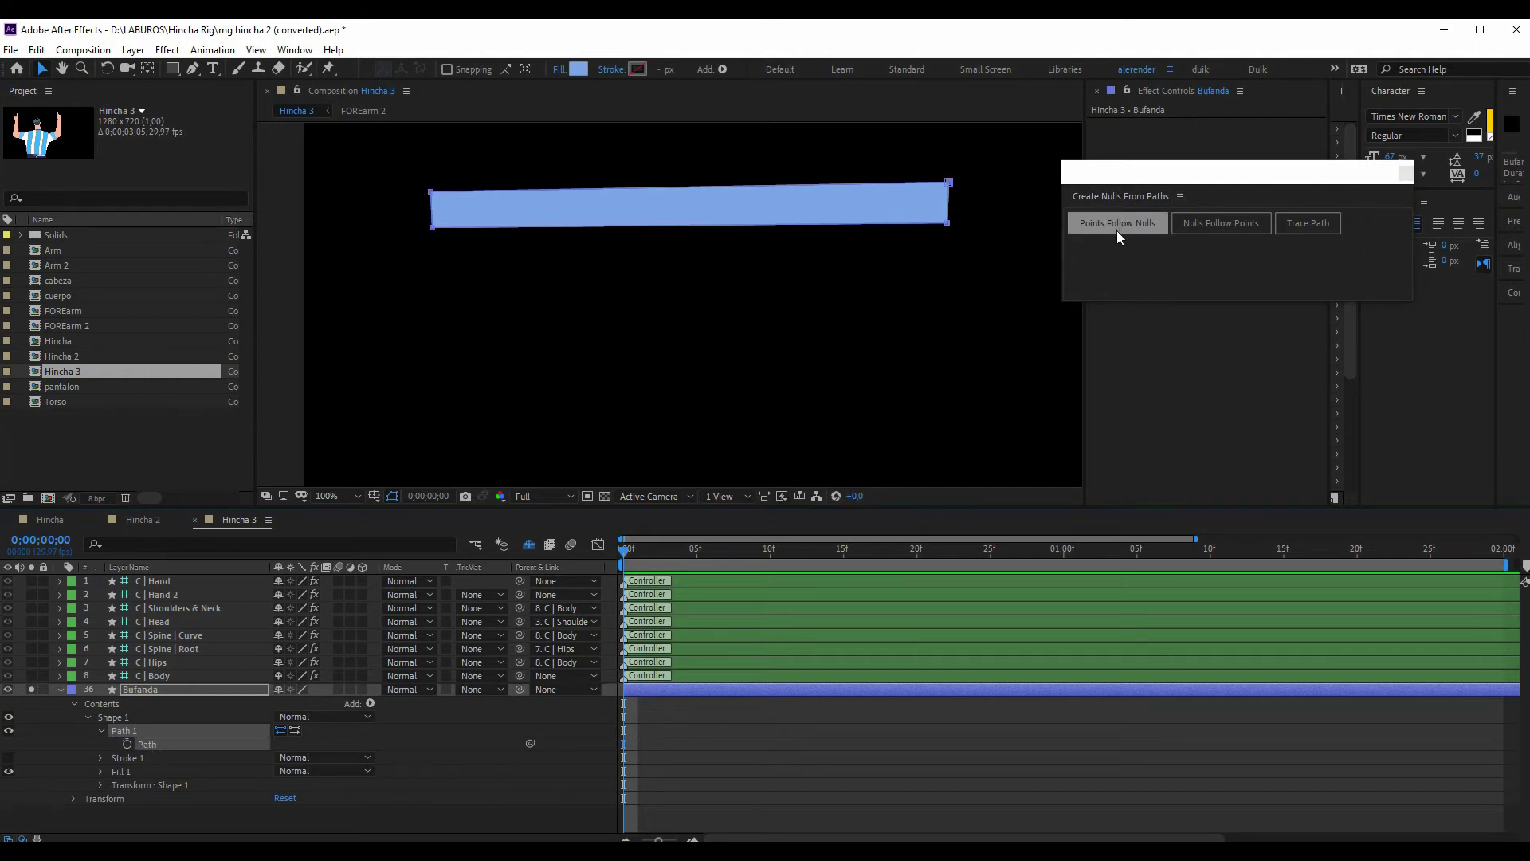
Run Points Follow Nulls for four corner nulls, then parent Bufanda: Path 1 [1.1.0] to C | Hand 2
left_click(1117, 223)
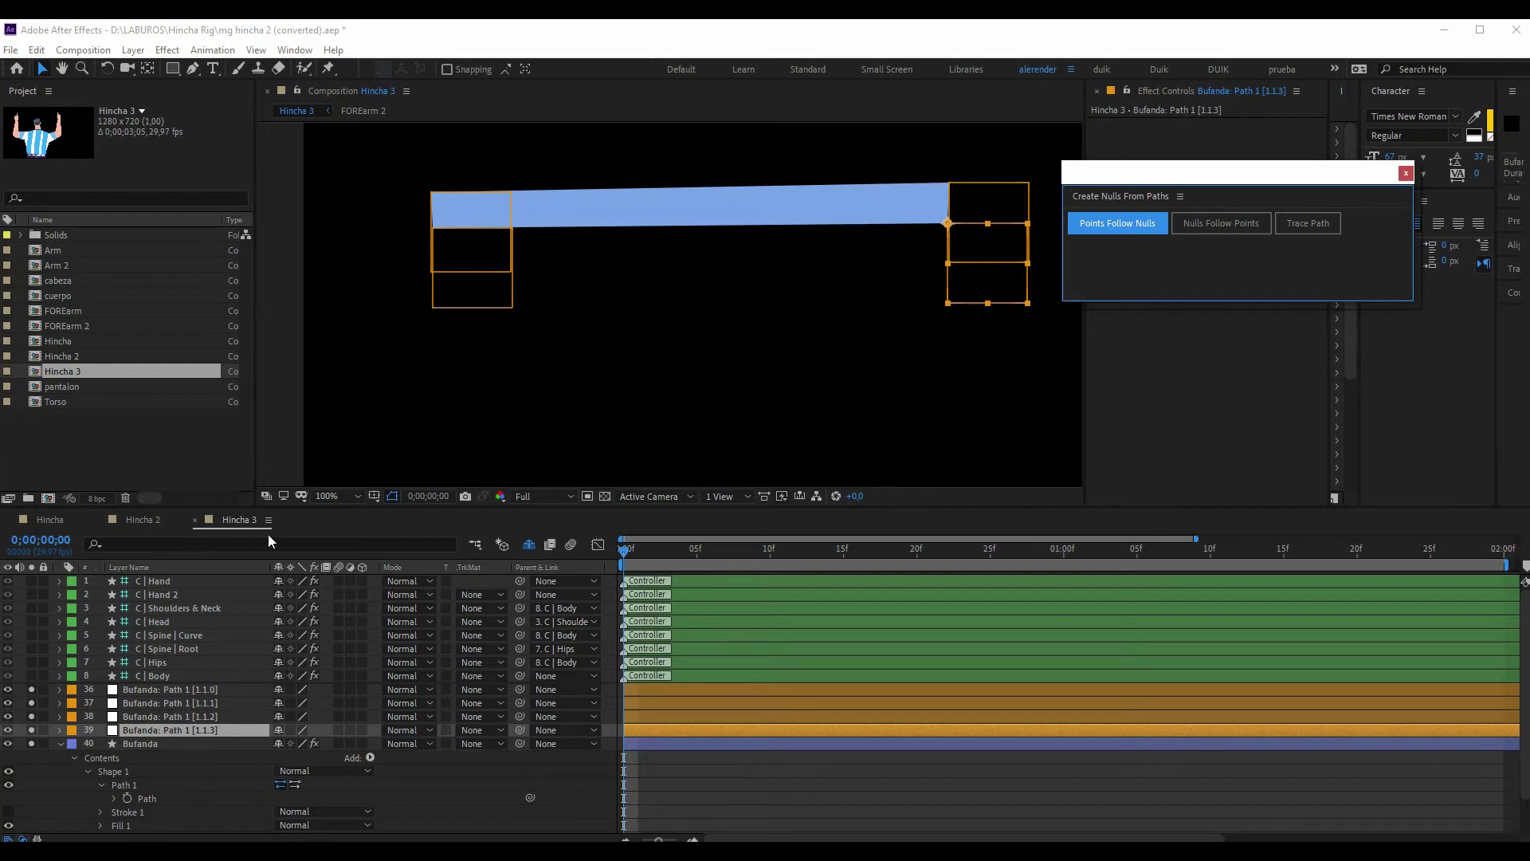
left_click_drag(349, 507, 351, 461)
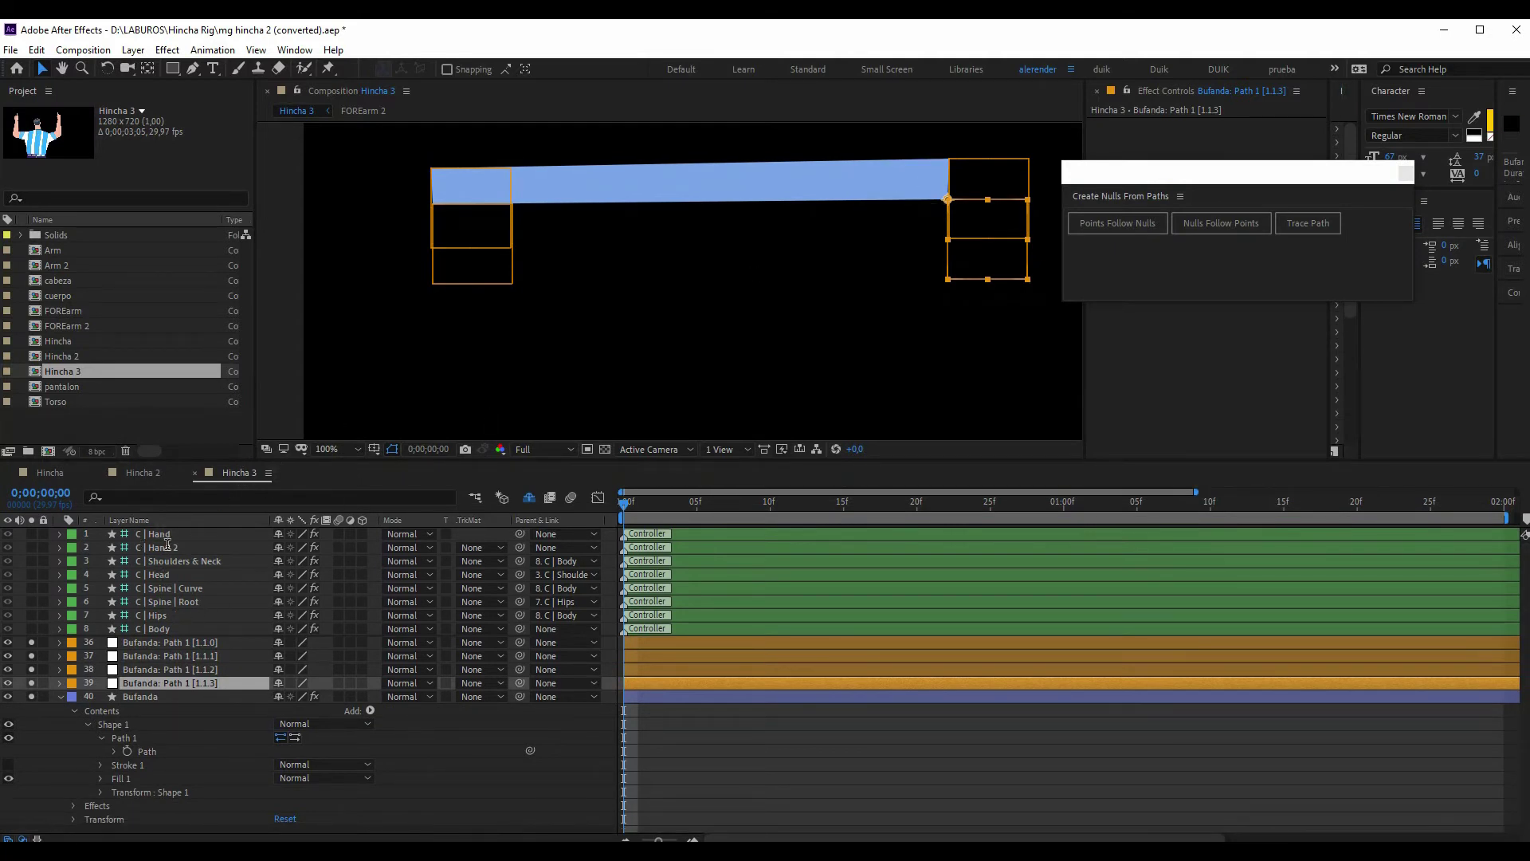
left_click(160, 645)
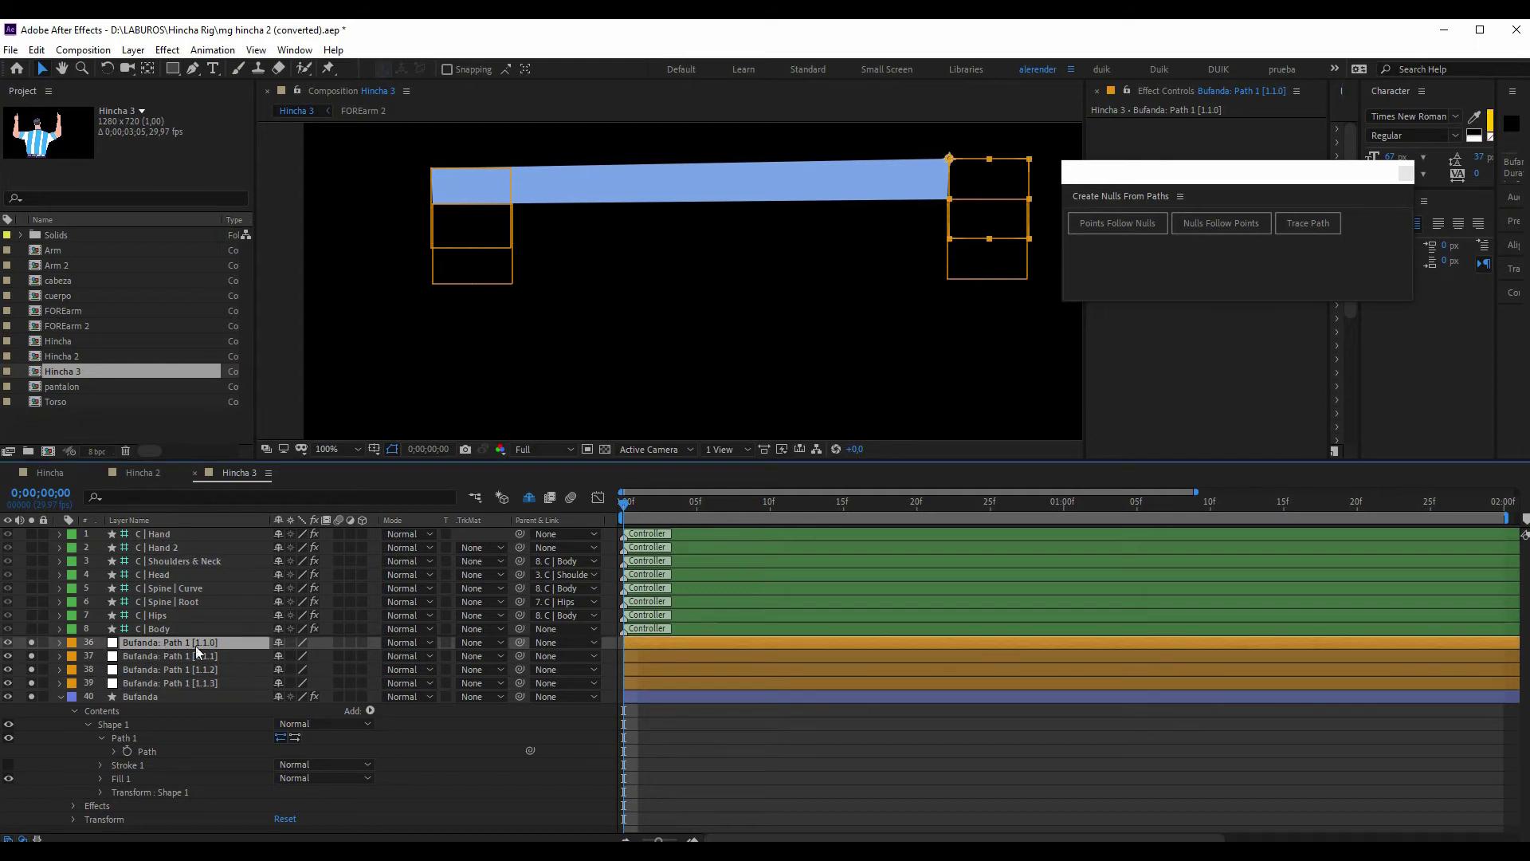
left_click_drag(521, 642, 171, 549)
Parent nulls [1.1.1] and [1.1.2] to C | Hand, [1.1.3] to C | Hand 2, then unsolo the layers
left_click(190, 655)
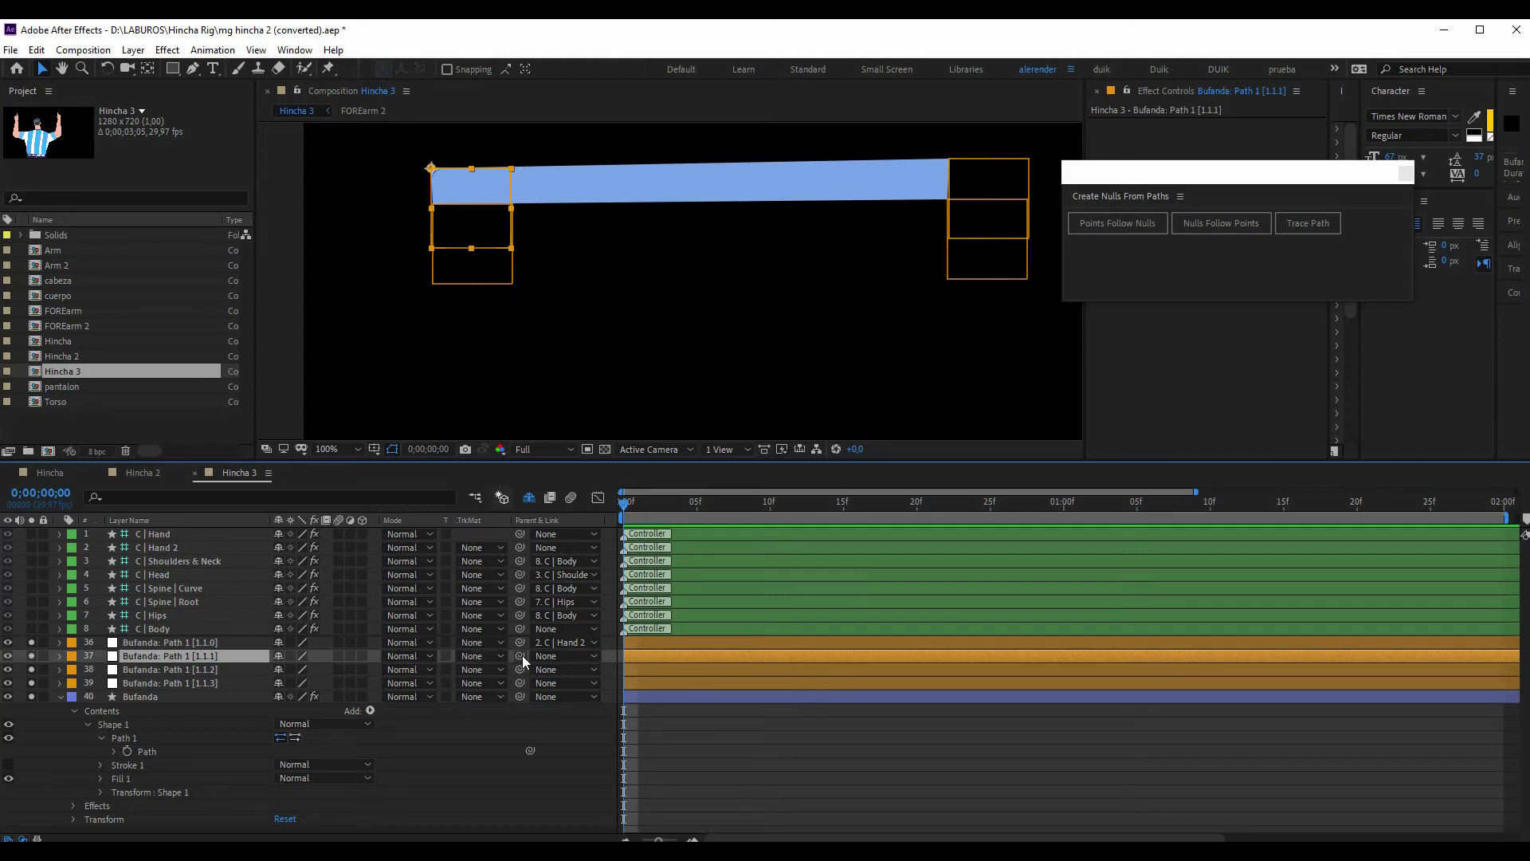
left_click_drag(519, 656, 165, 534)
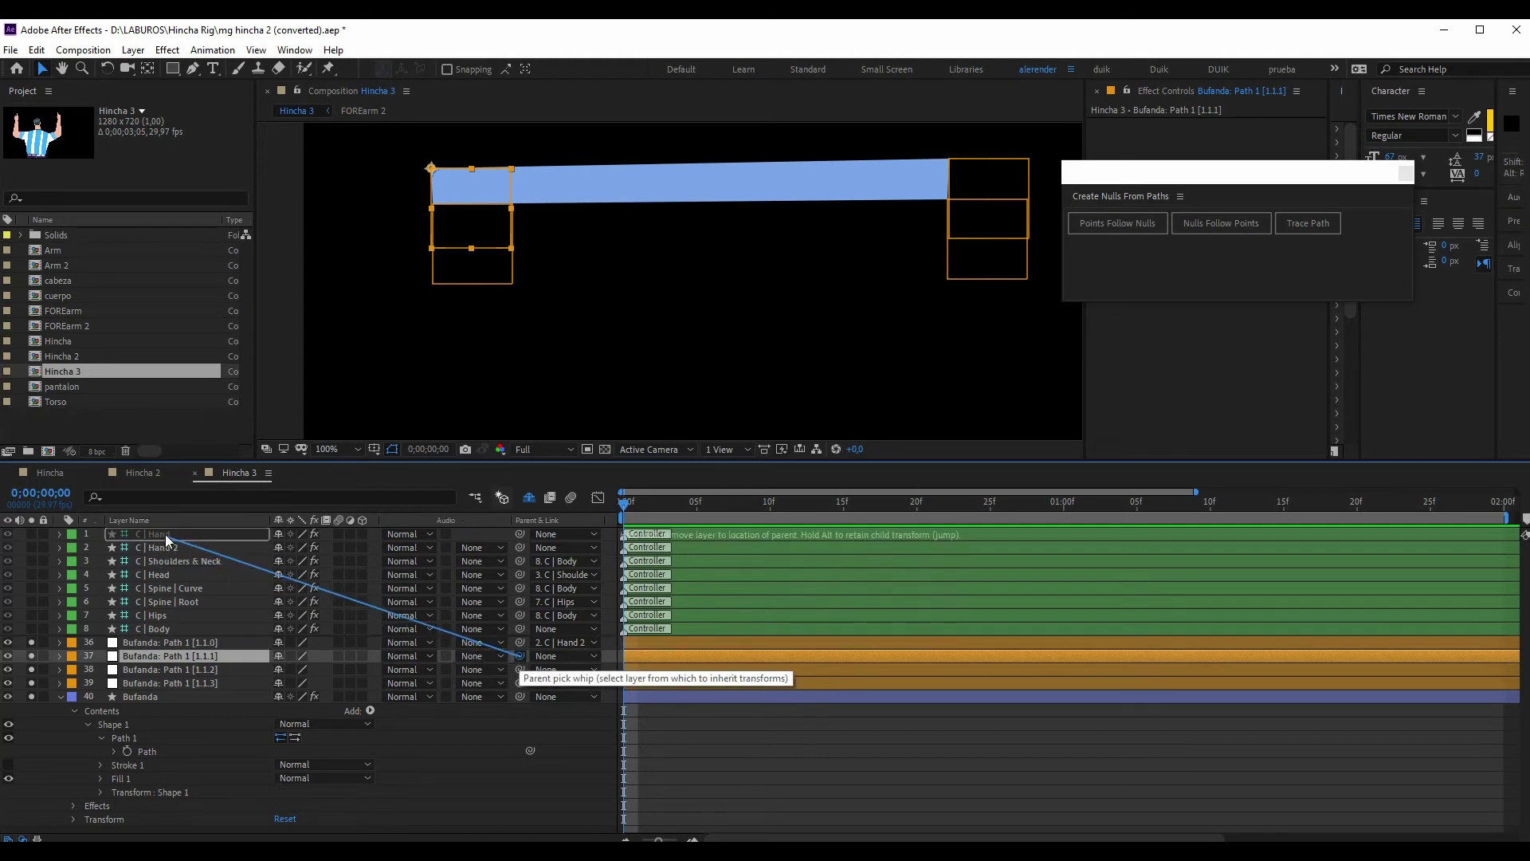
left_click(164, 674)
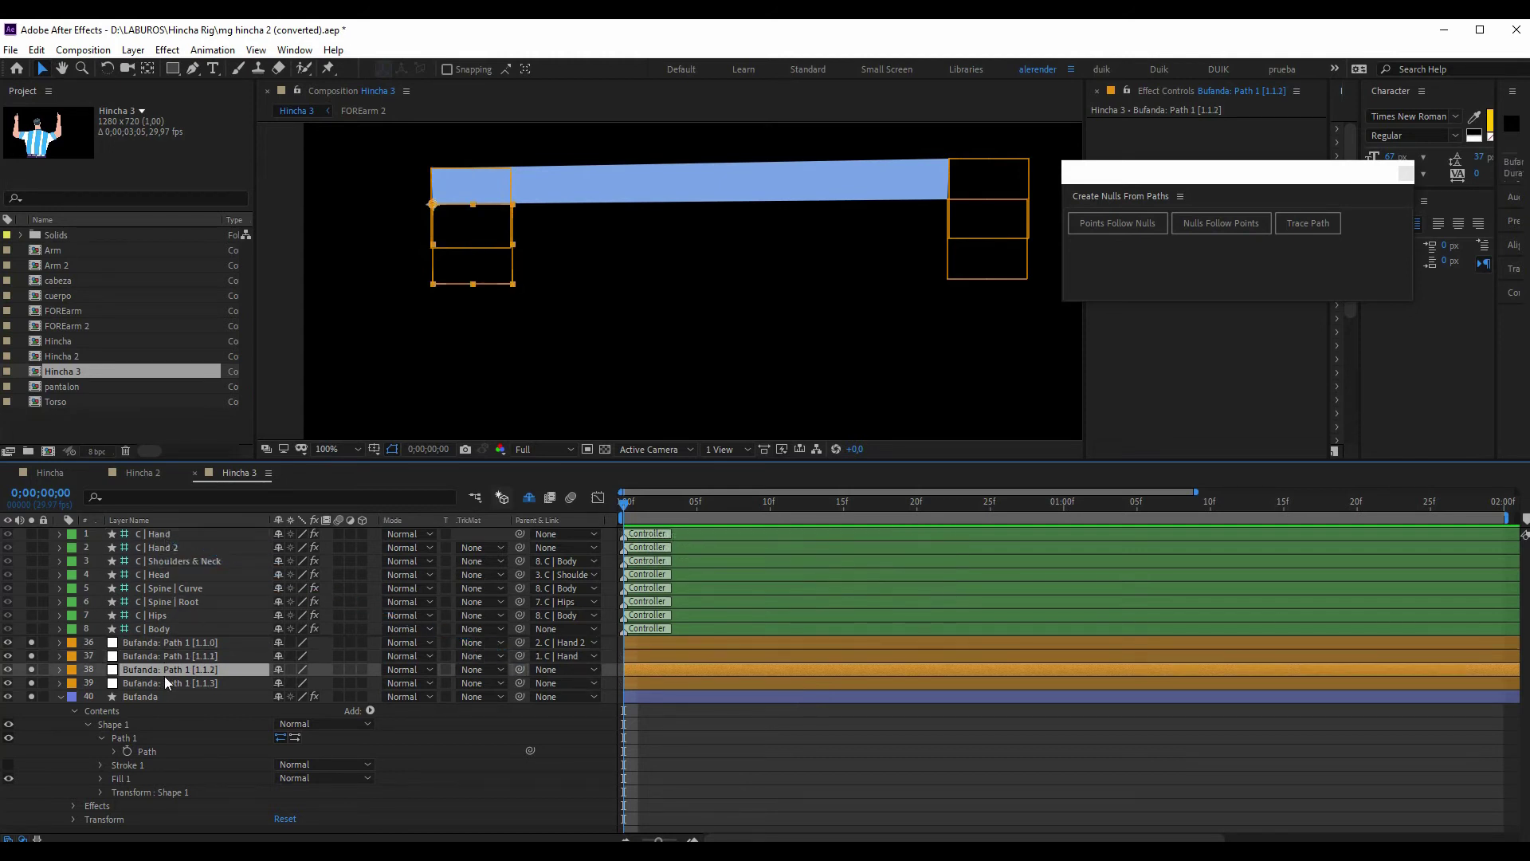
left_click_drag(518, 668, 185, 538)
left_click(193, 683)
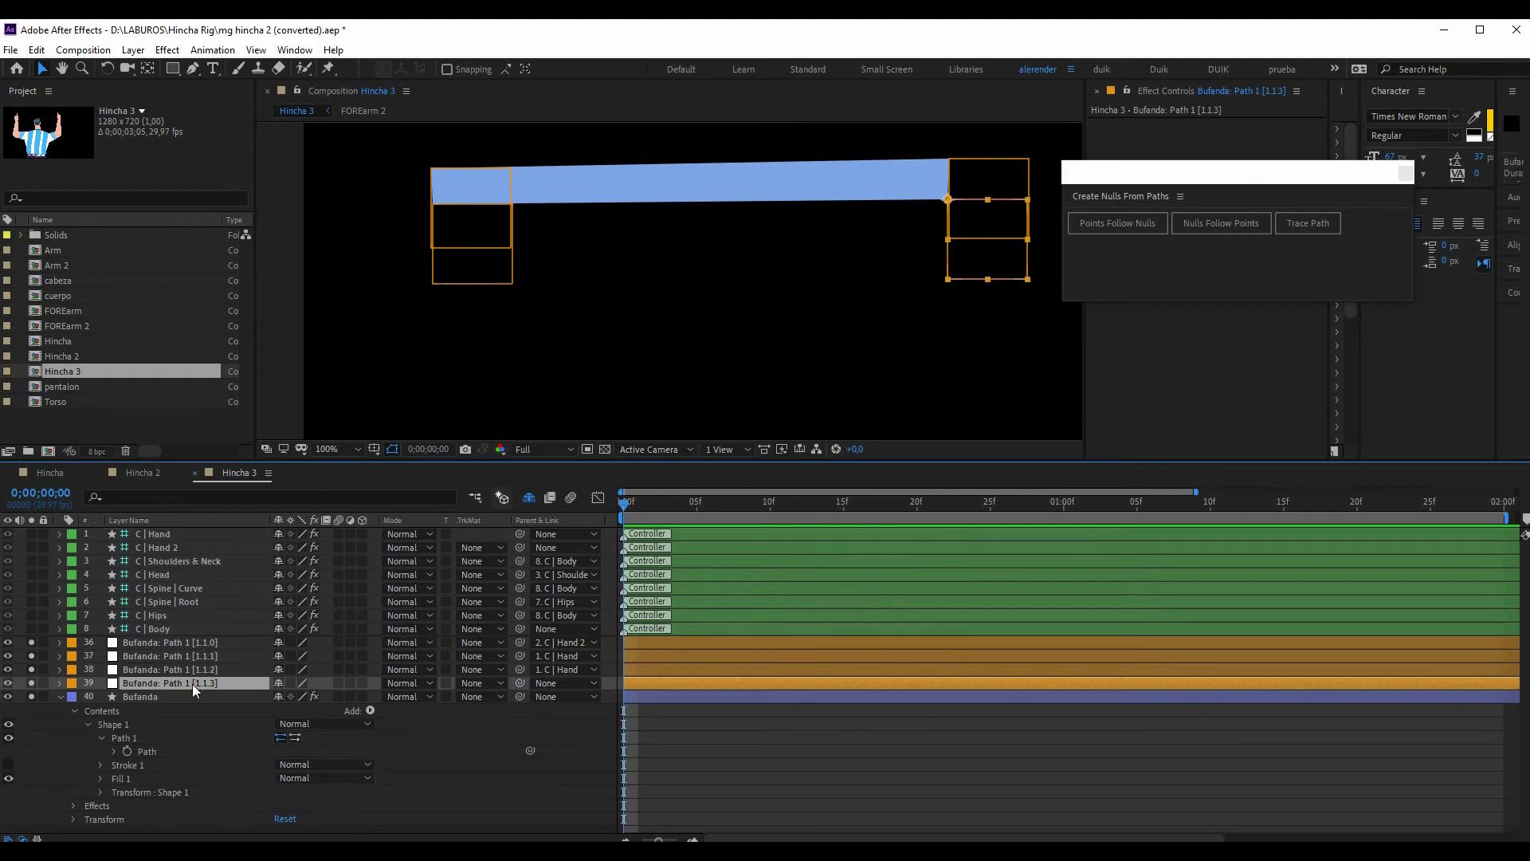
left_click_drag(517, 683, 166, 550)
left_click(60, 696)
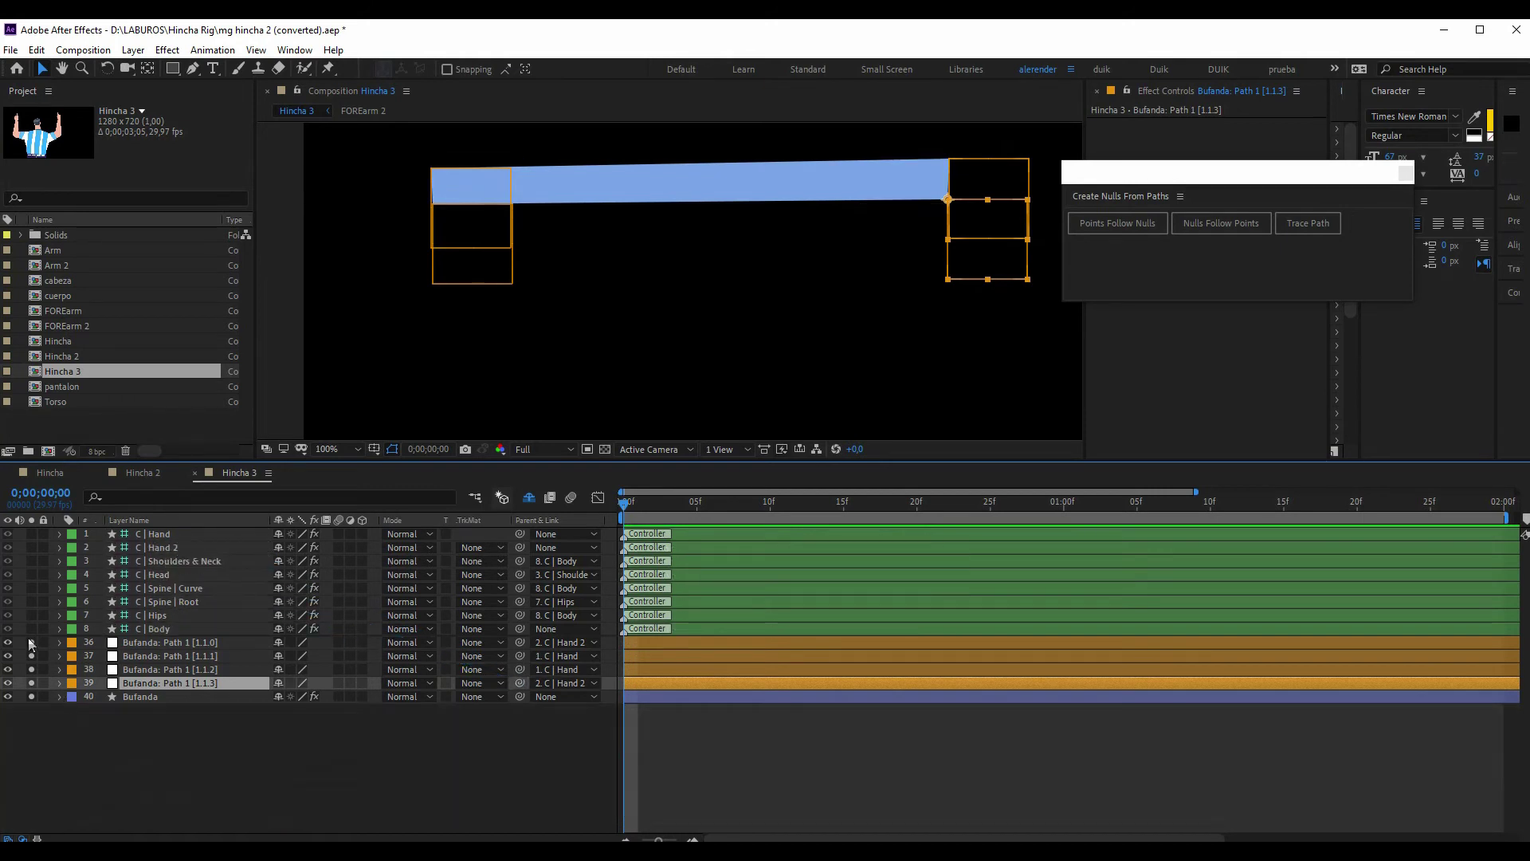
left_click_drag(31, 642, 31, 697)
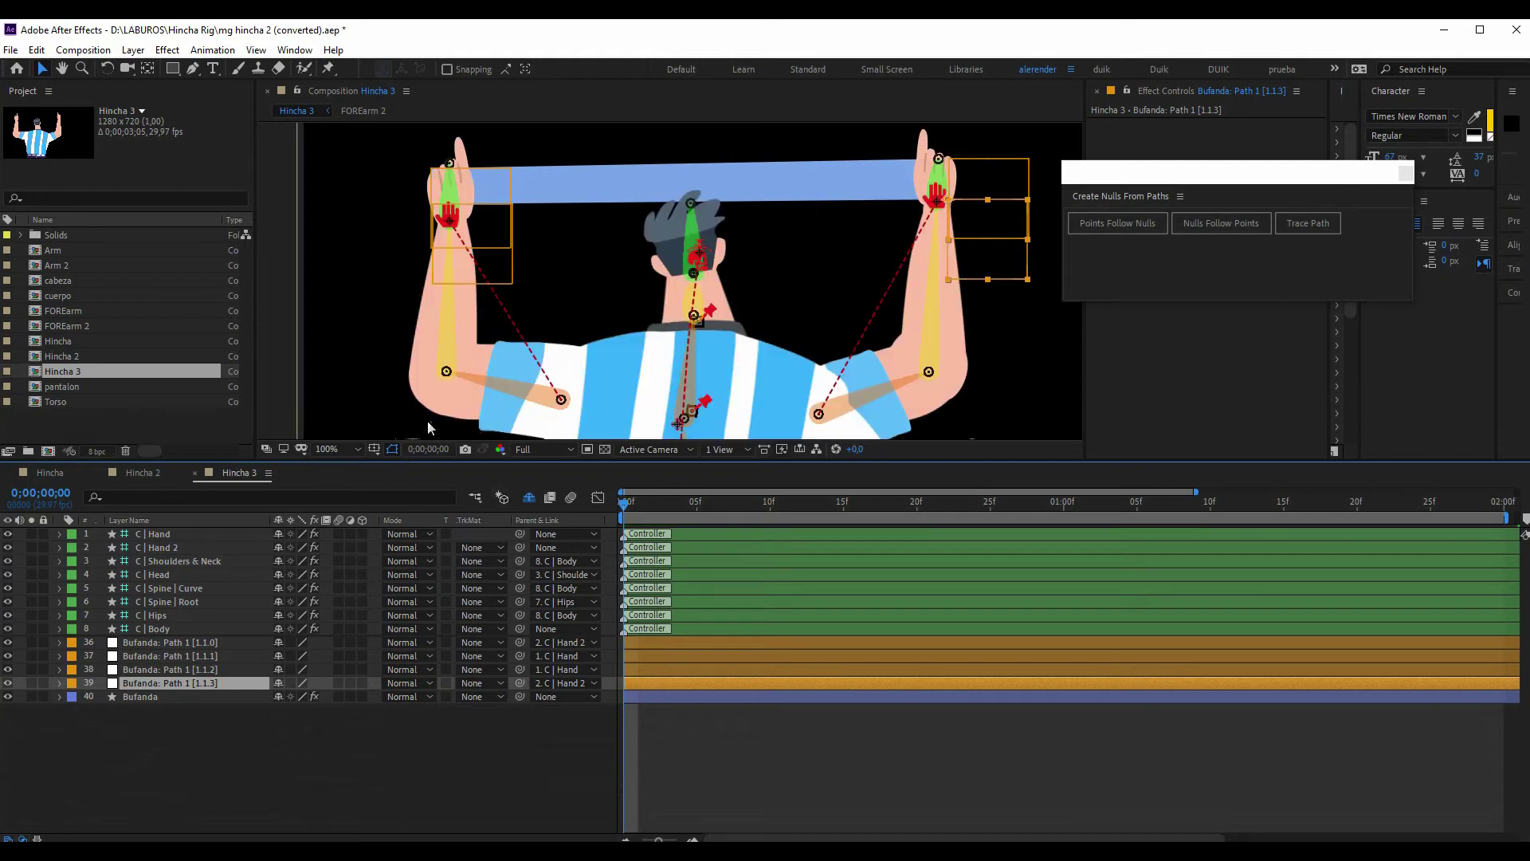
Drag C | Hand and then C | Hand 2 inward, confirming the Bufanda bar follows both hands
left_click(191, 540)
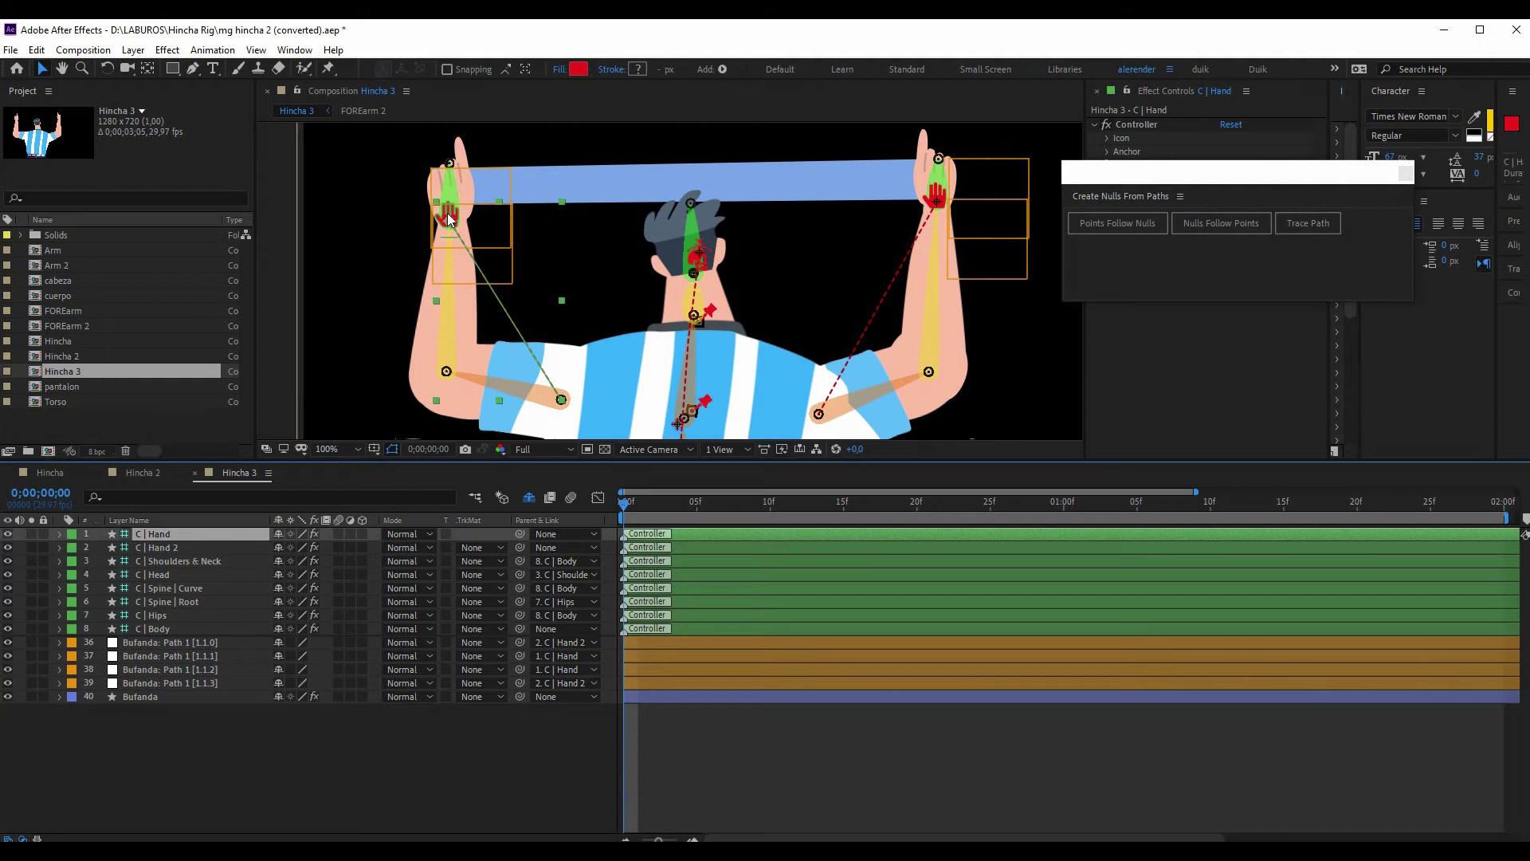
mouse_move(450, 219)
left_mouse_down()
mouse_move(495, 243)
mouse_move(445, 225)
mouse_move(452, 315)
mouse_move(569, 209)
mouse_move(510, 195)
left_mouse_up()
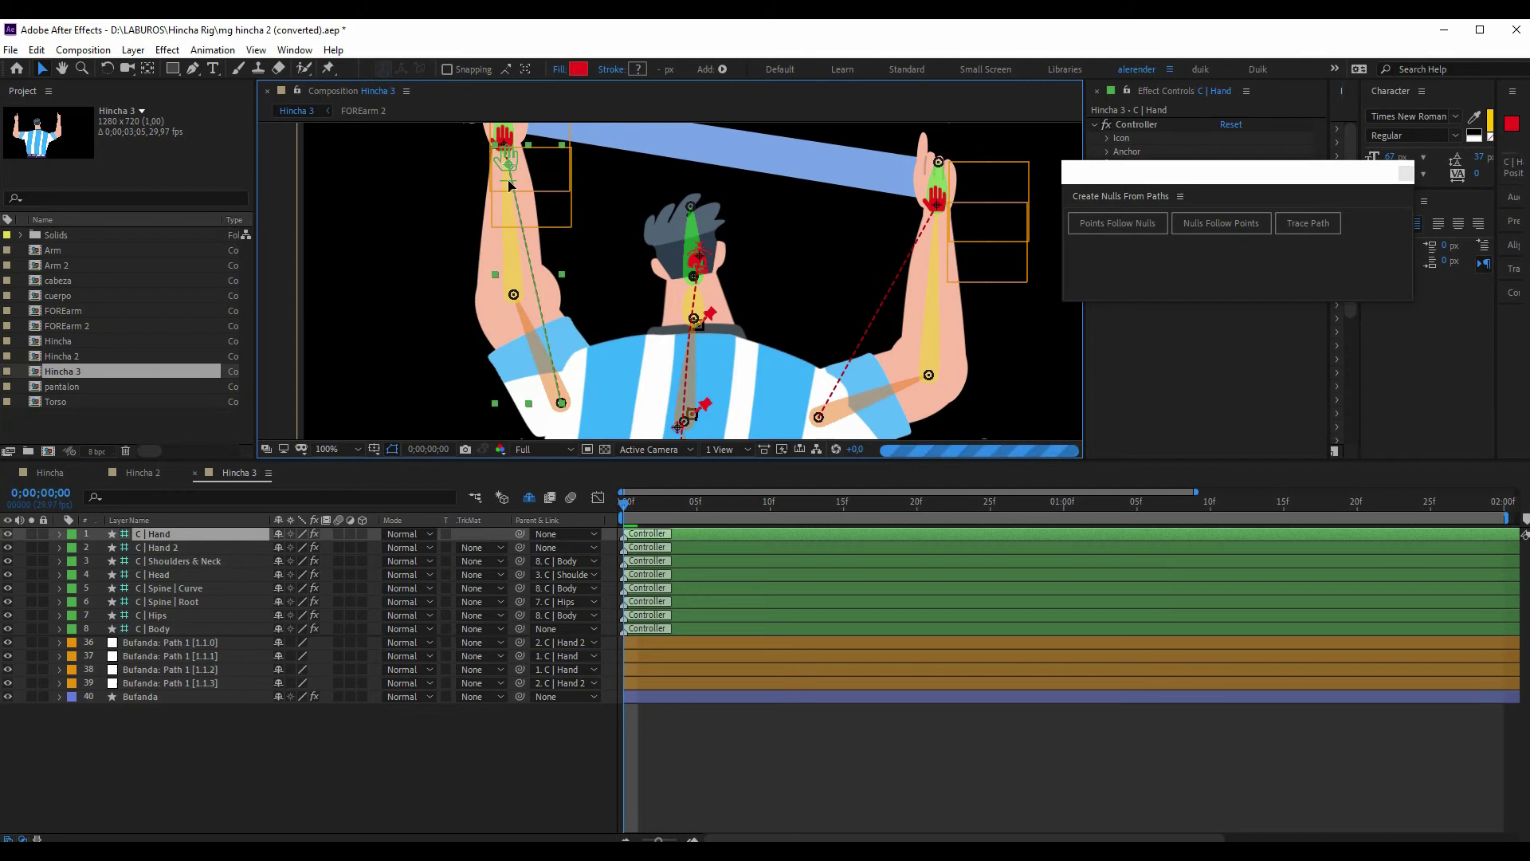
left_click(934, 198)
mouse_move(935, 198)
left_mouse_down()
mouse_move(807, 185)
mouse_move(942, 189)
left_mouse_up()
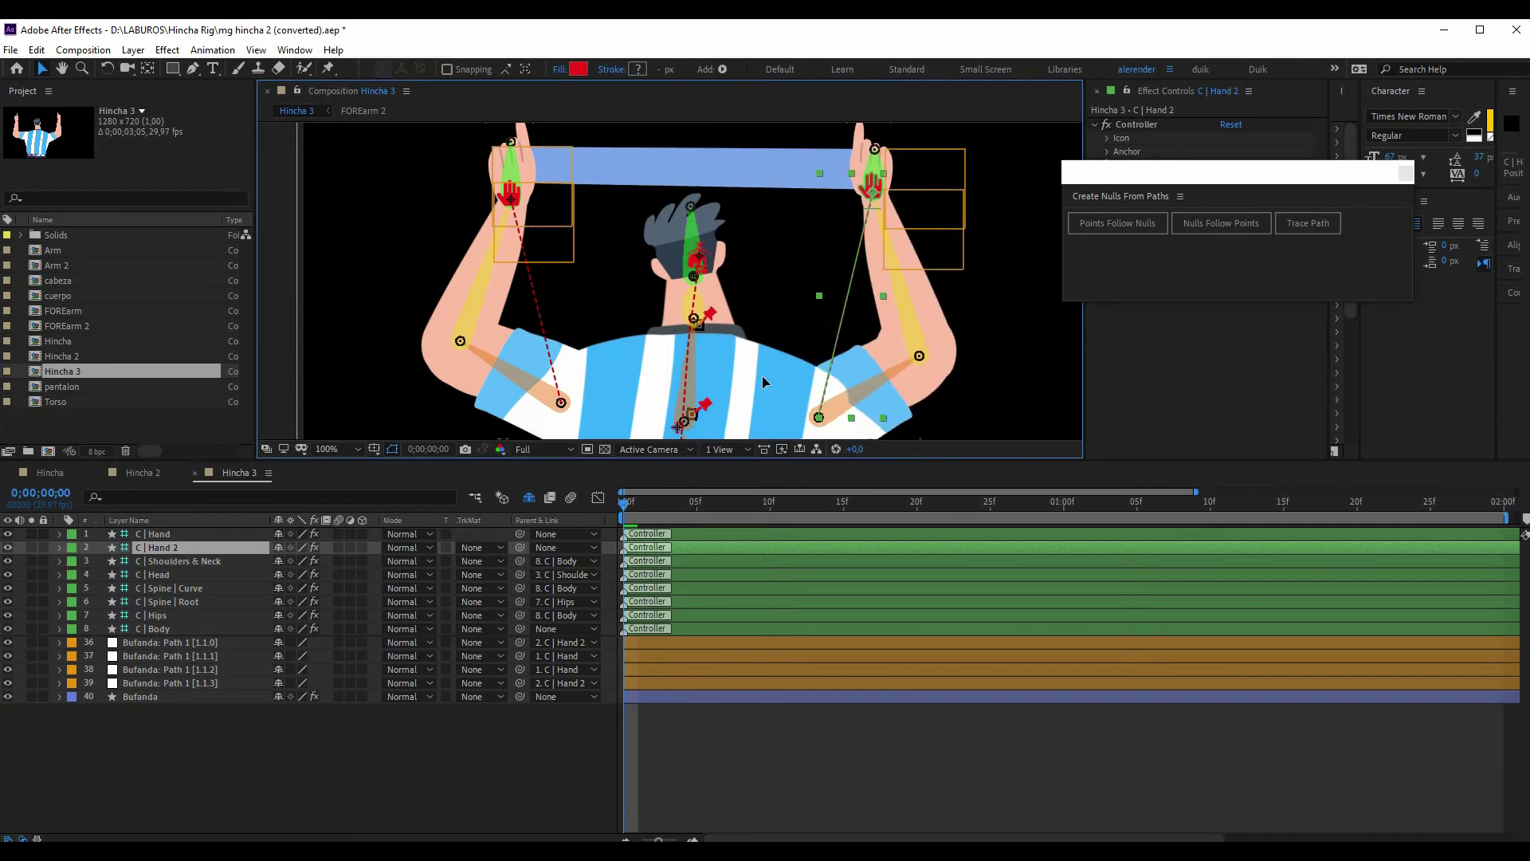
left_click_drag(691, 459, 685, 532)
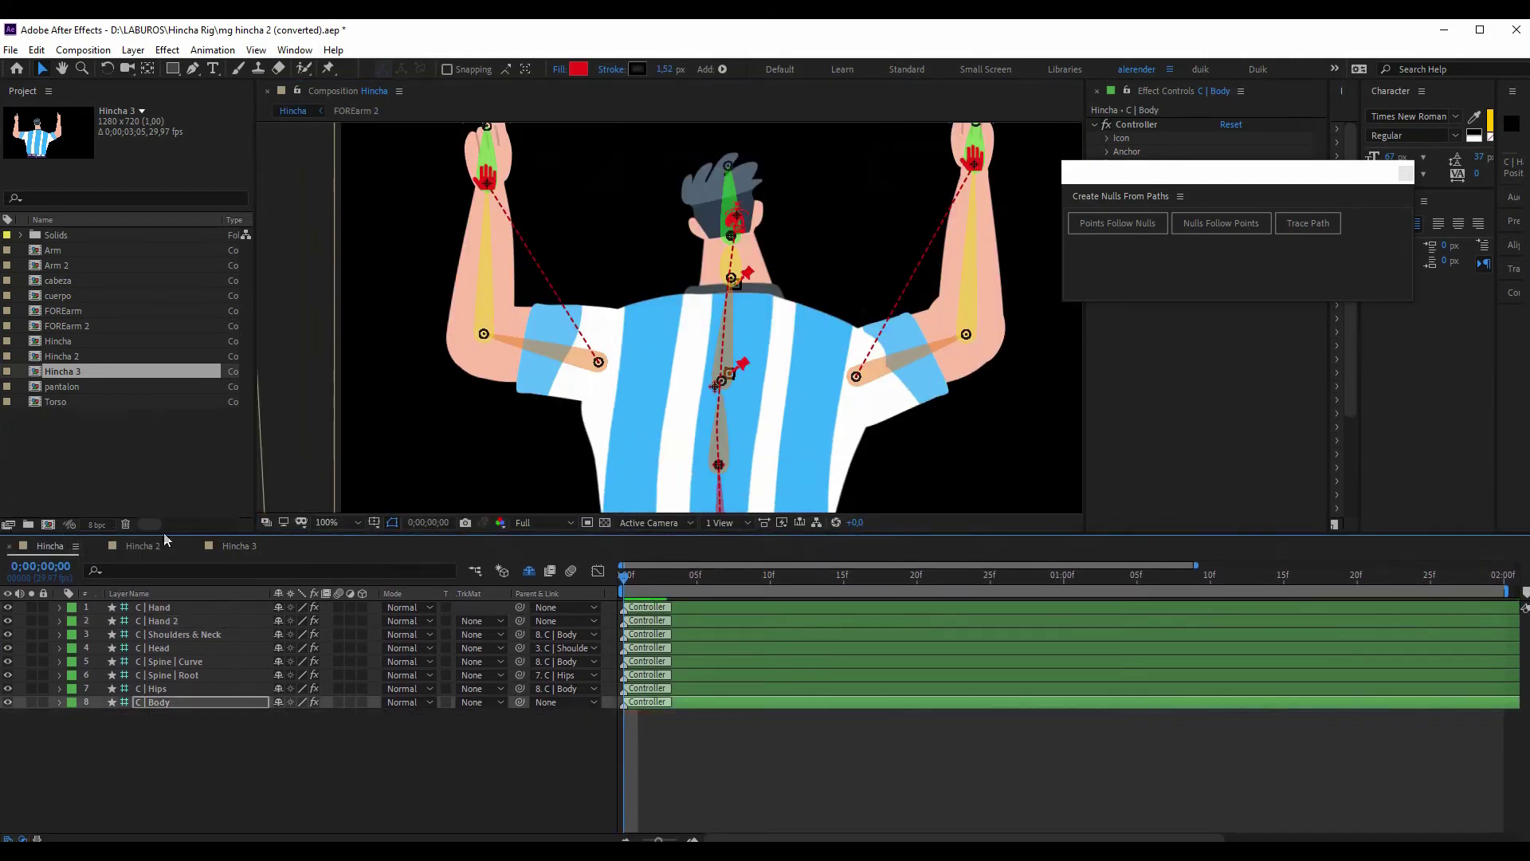
Switch to the Hincha 2 composition and inspect the bufnada 2 and Bufanda 1 scarf layers
left_click(147, 546)
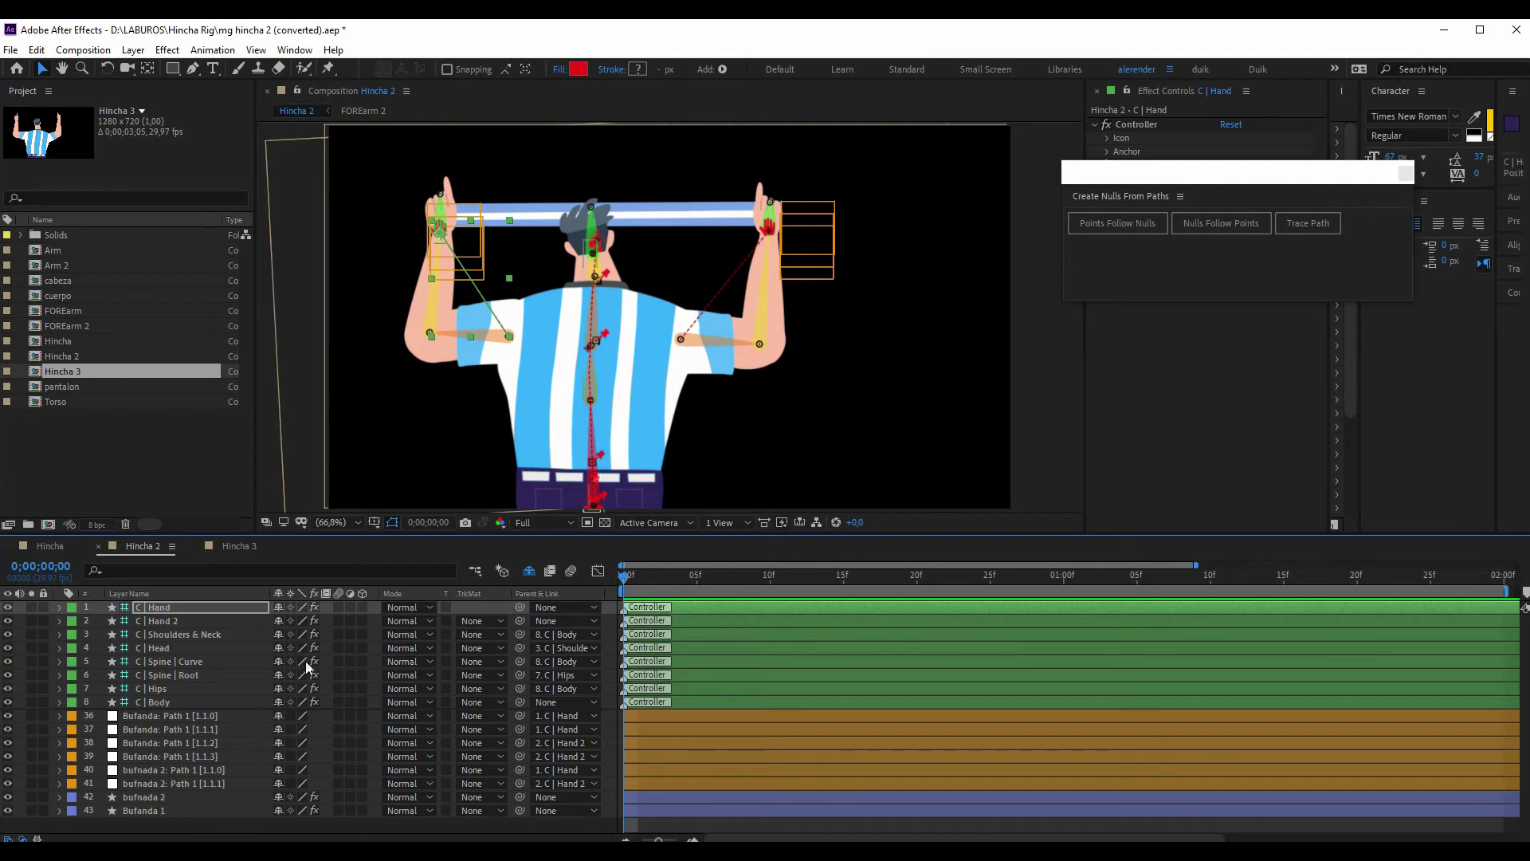
left_click(144, 799)
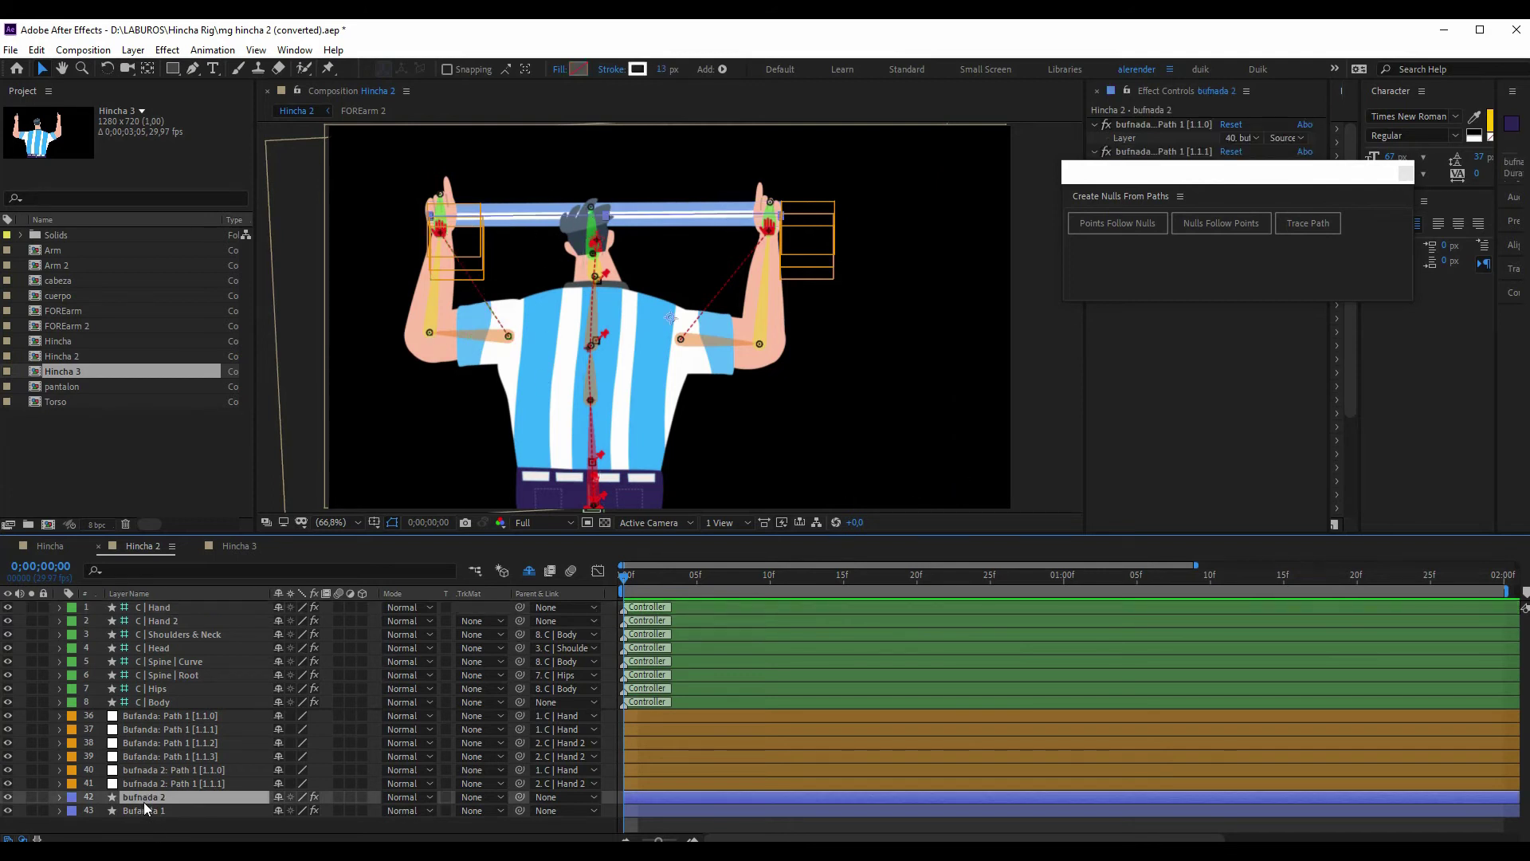
left_click(145, 812)
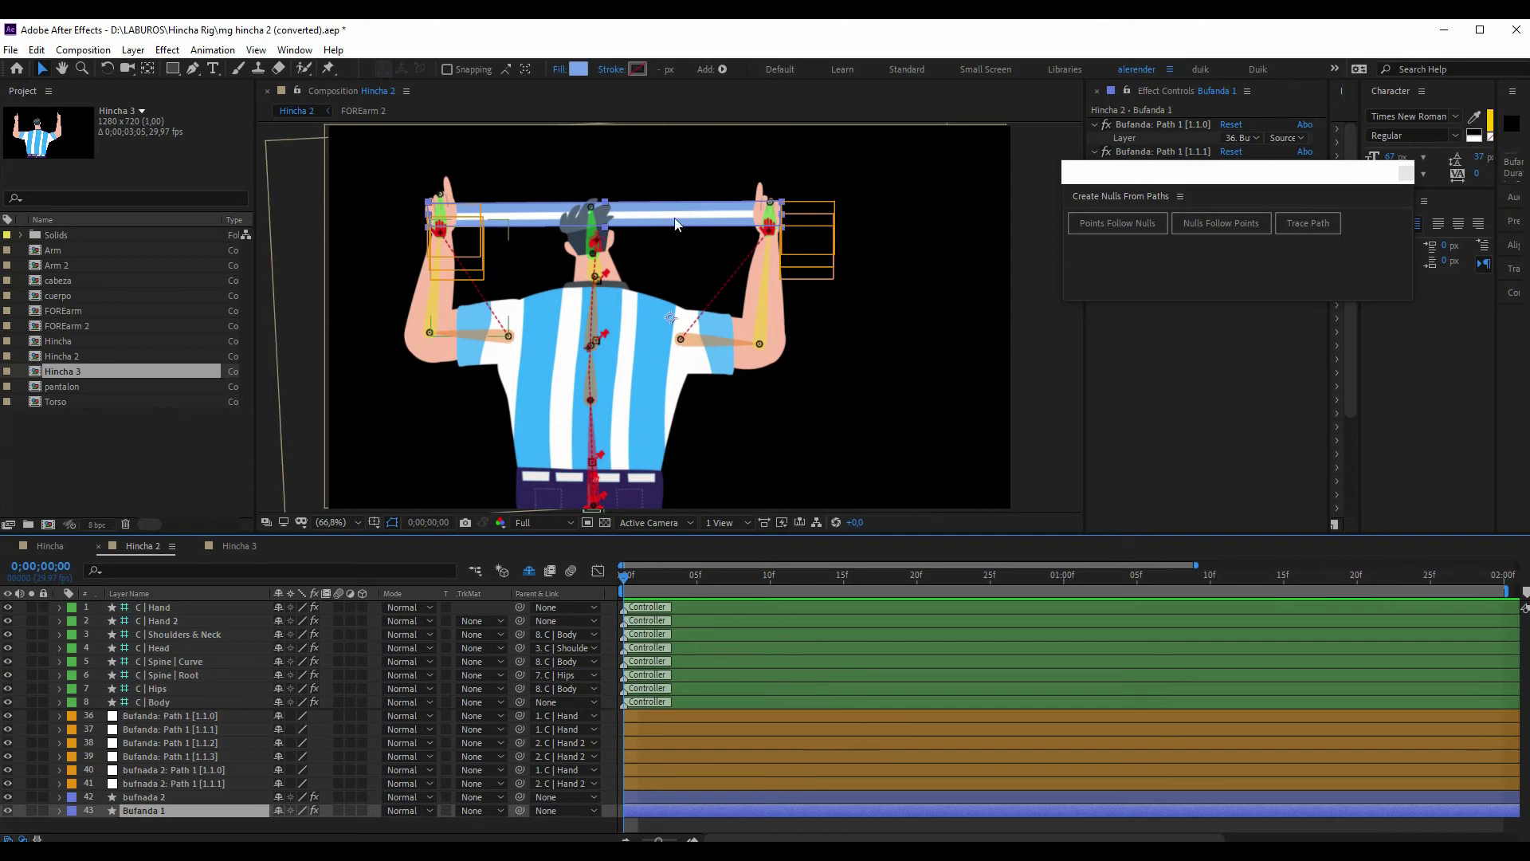
Select the Torso layer and toggle the Shy layers hidden and visible again
left_click(605, 358)
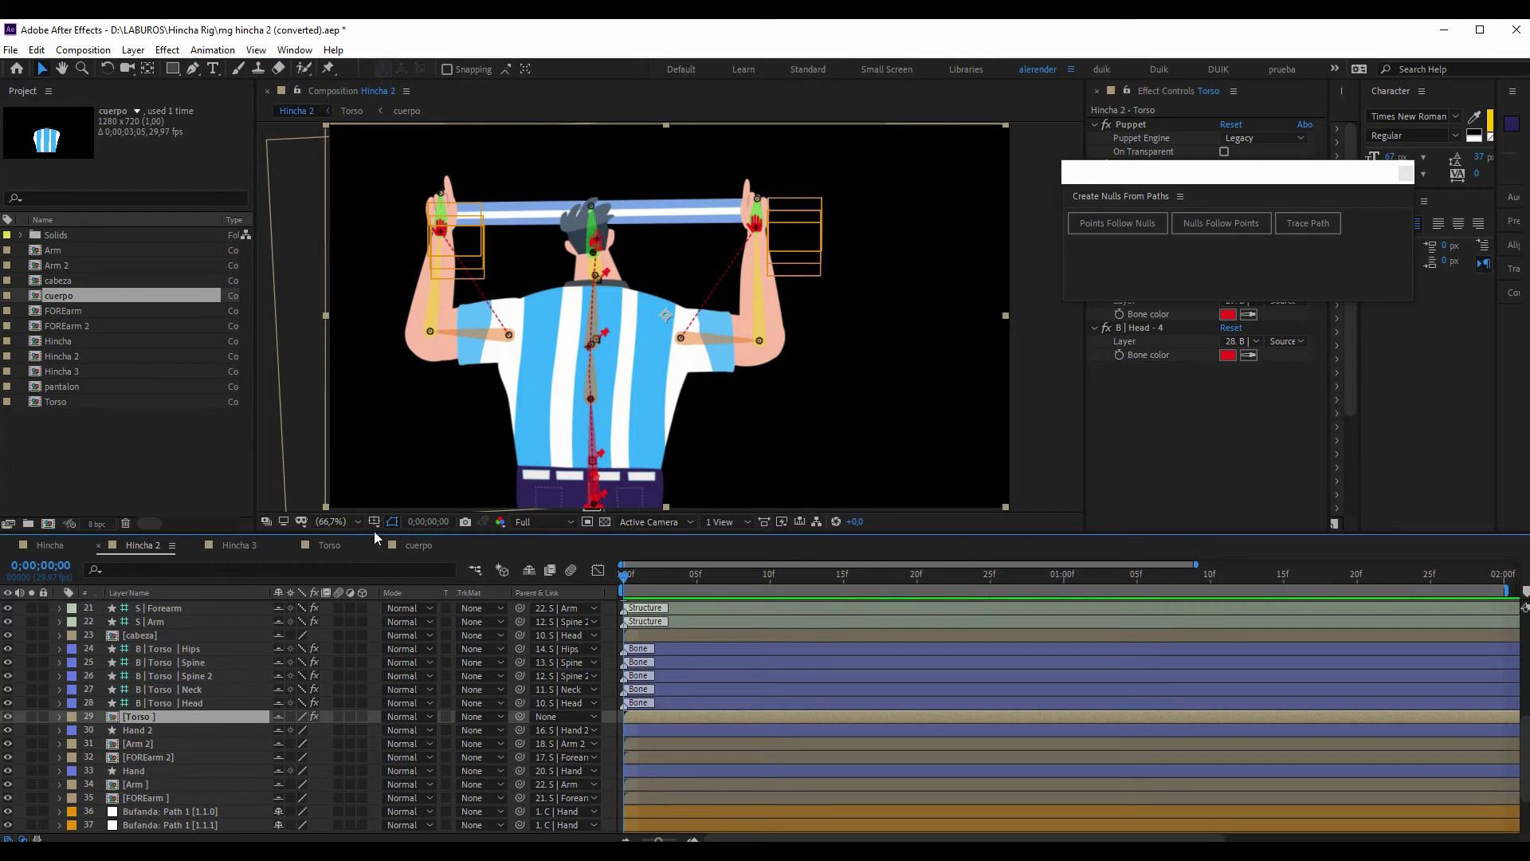
left_click_drag(375, 533, 374, 480)
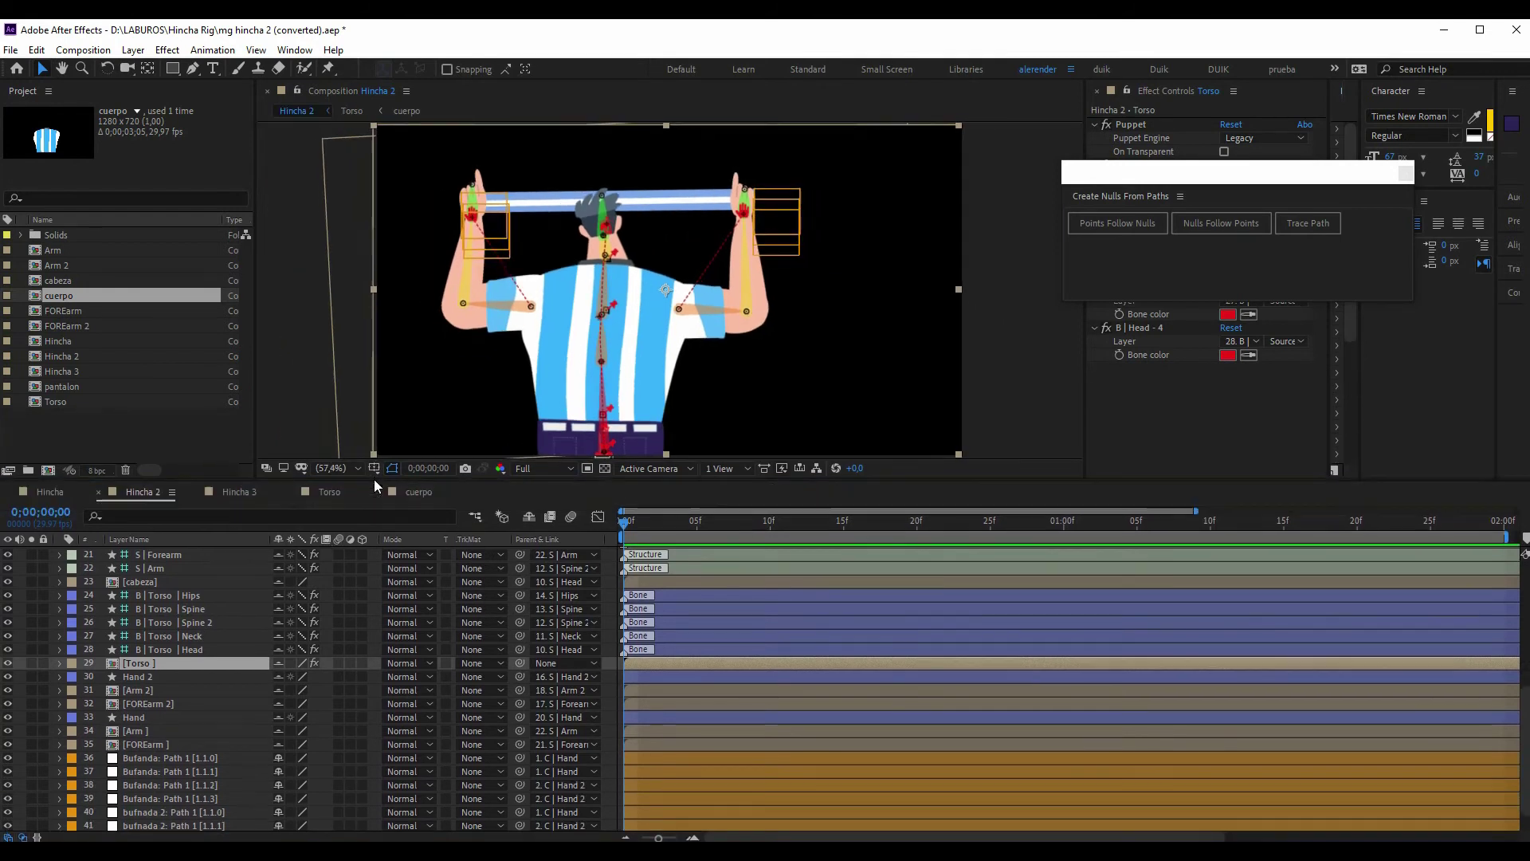
scroll(179, 561, "up", 4)
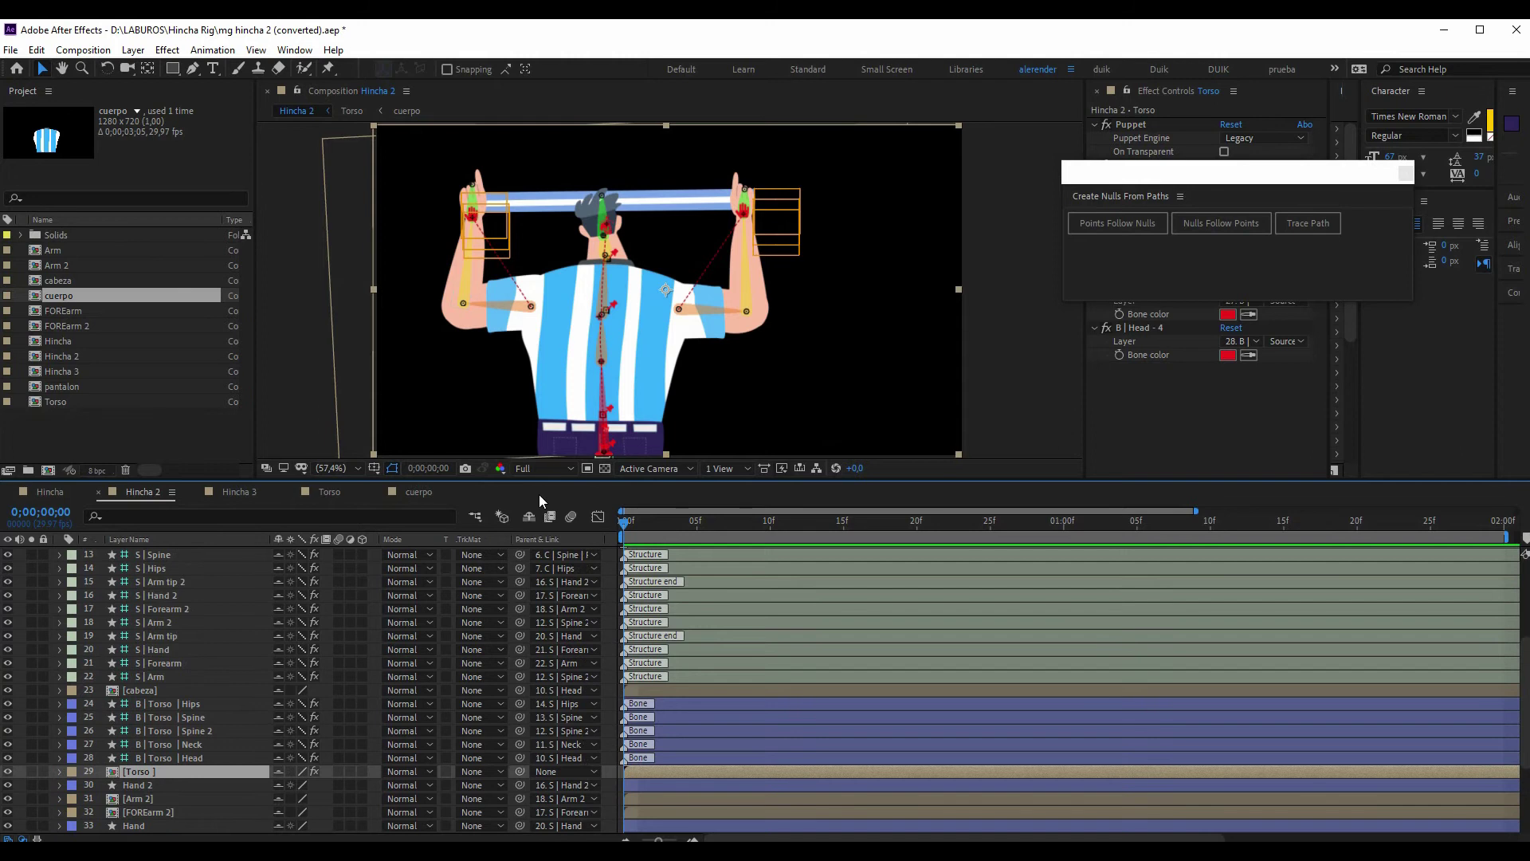
left_click(531, 516)
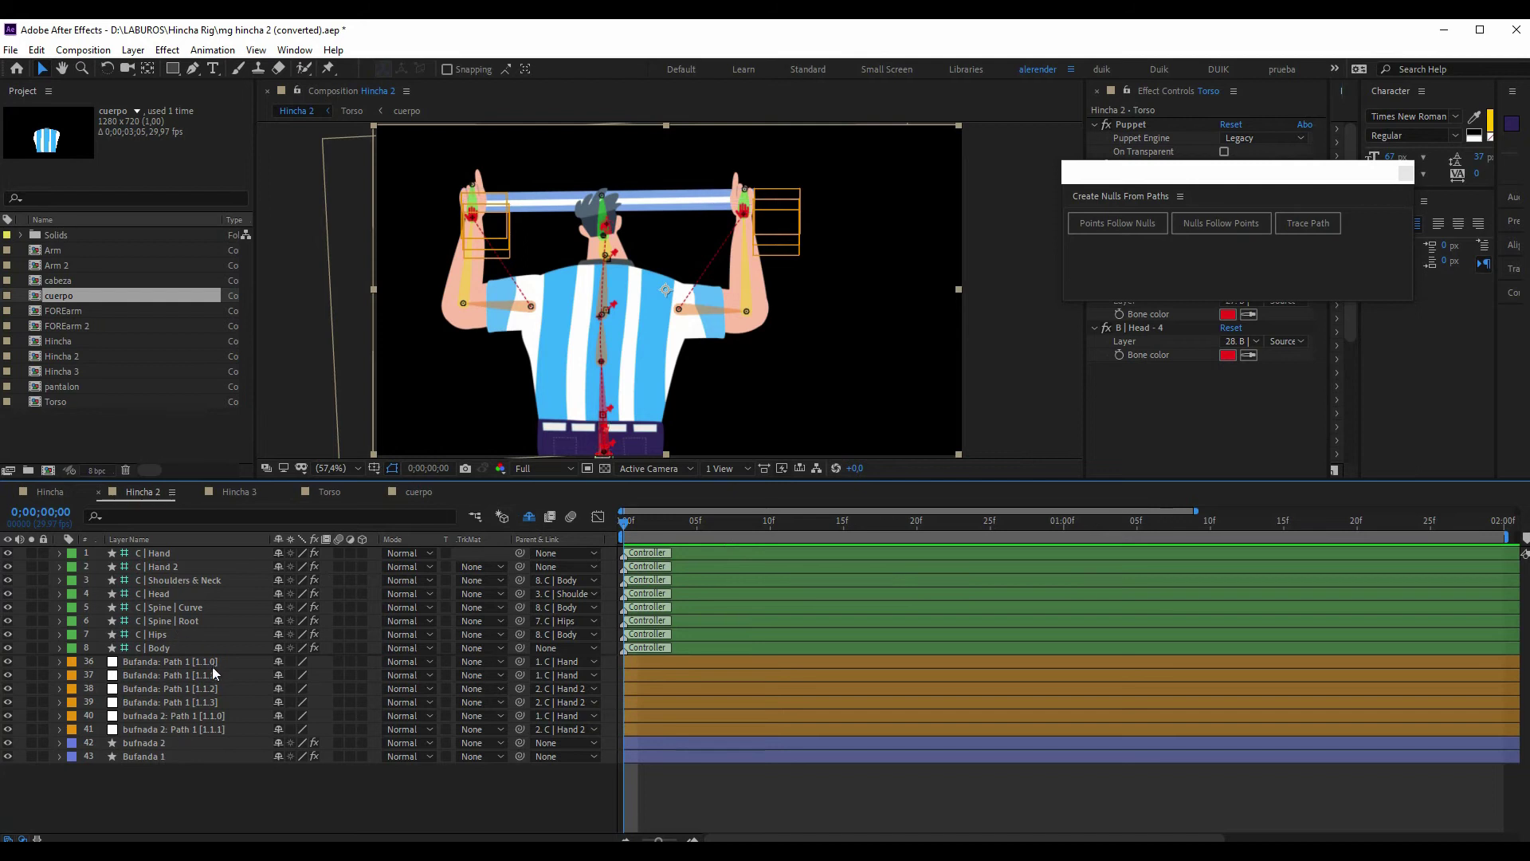
left_click(529, 516)
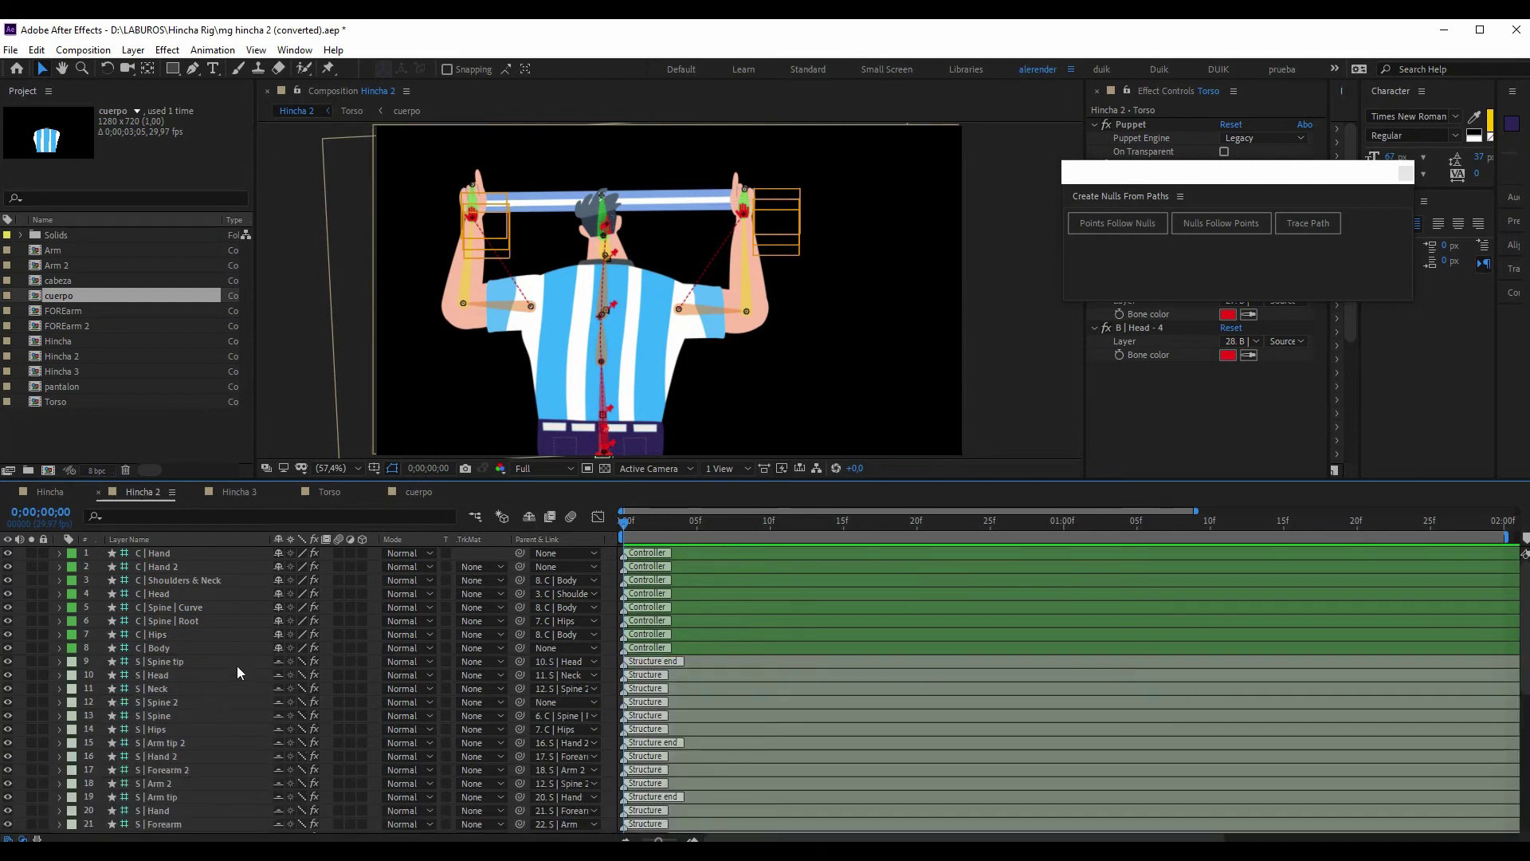
scroll(236, 666, "down", 4)
scroll(236, 666, "down", 3)
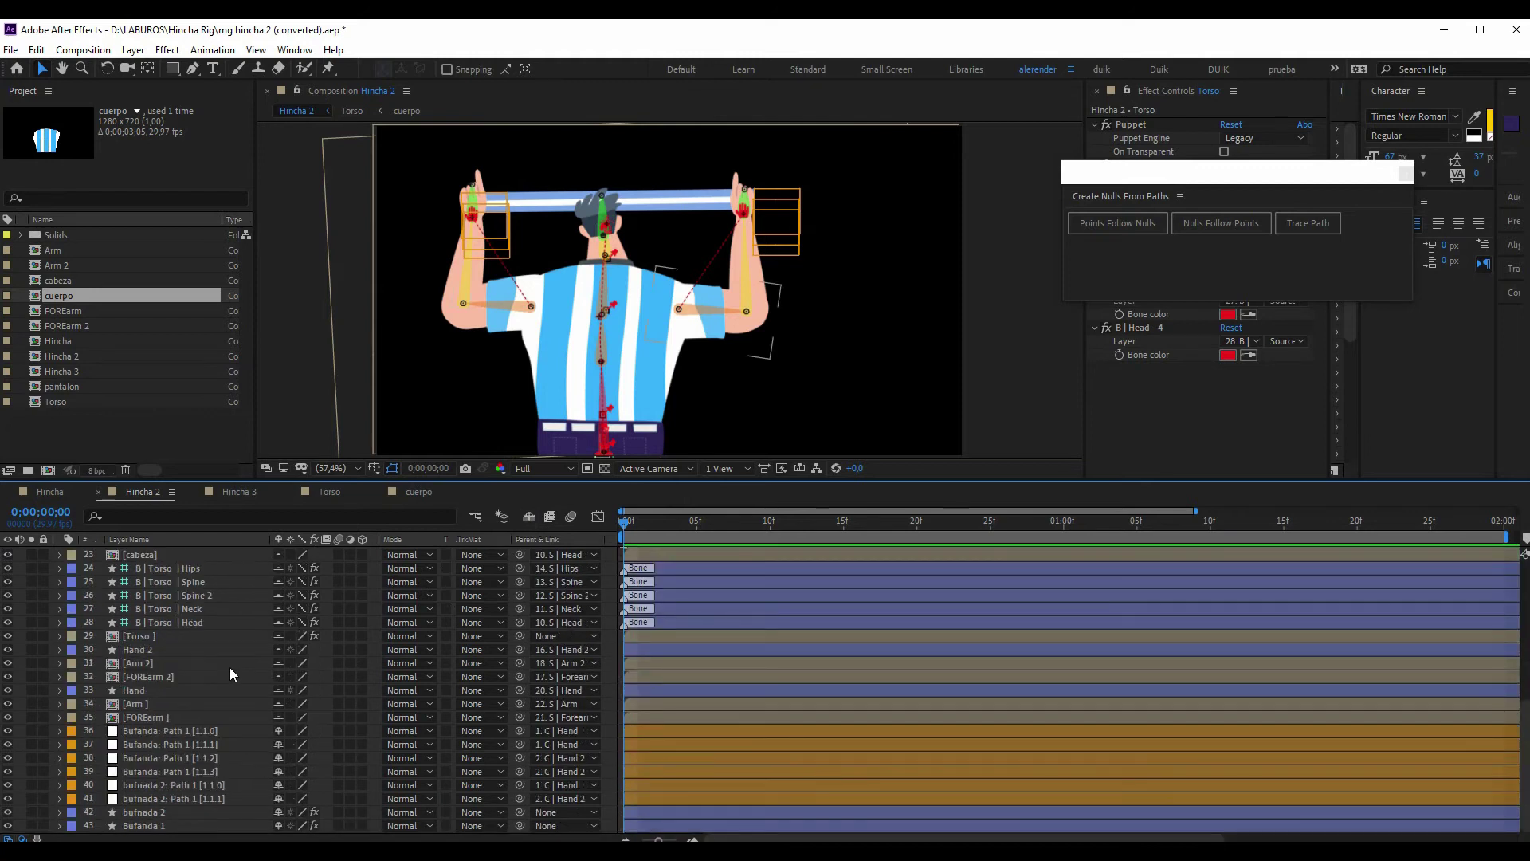
Open the Torso precomp and then the cuerpo precomp holding the shirt
left_click(140, 636)
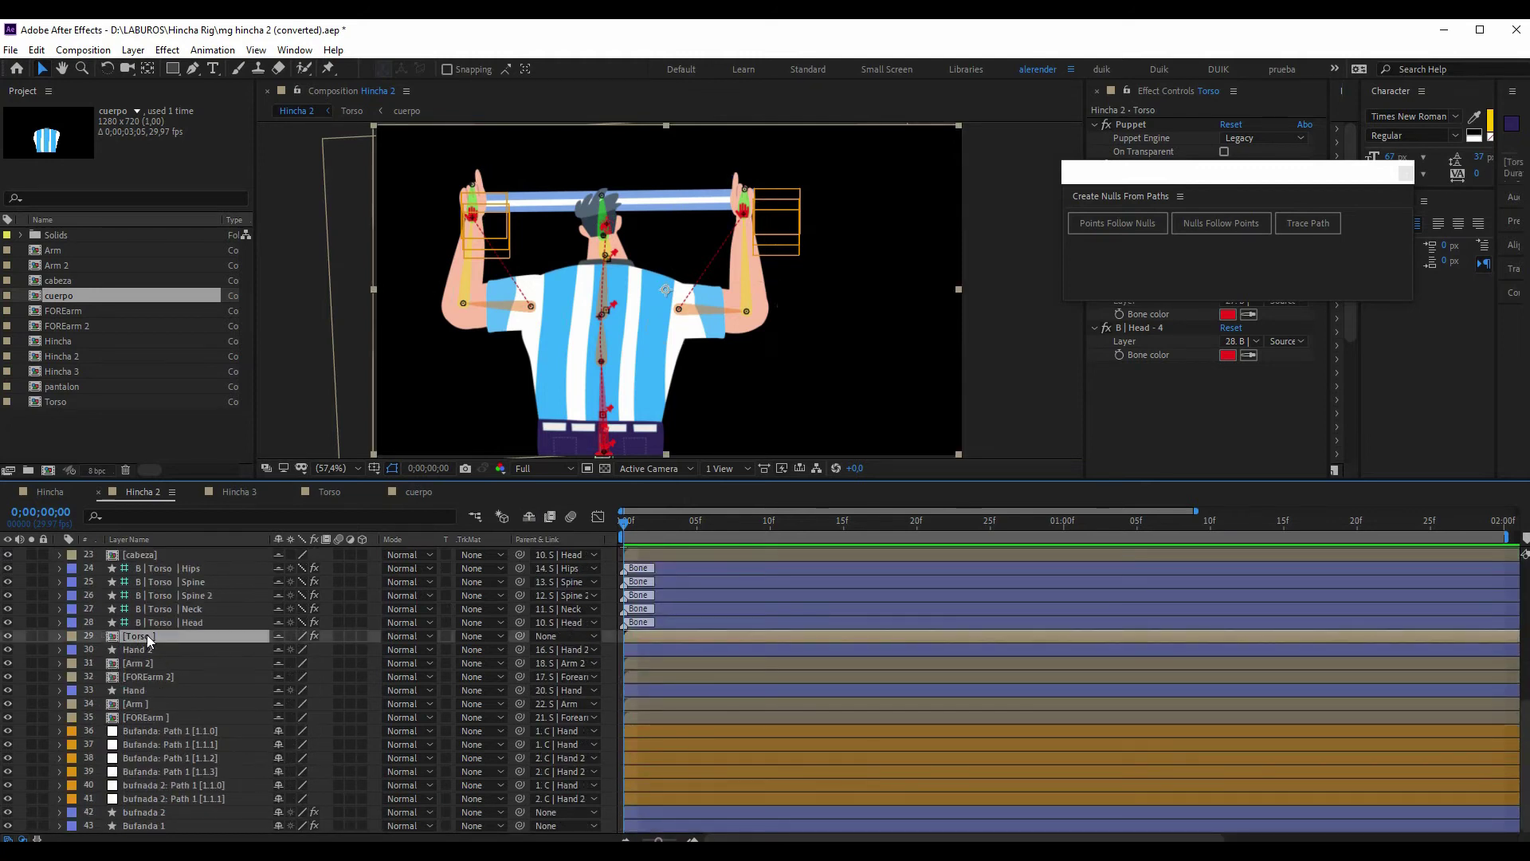
double_click(142, 636)
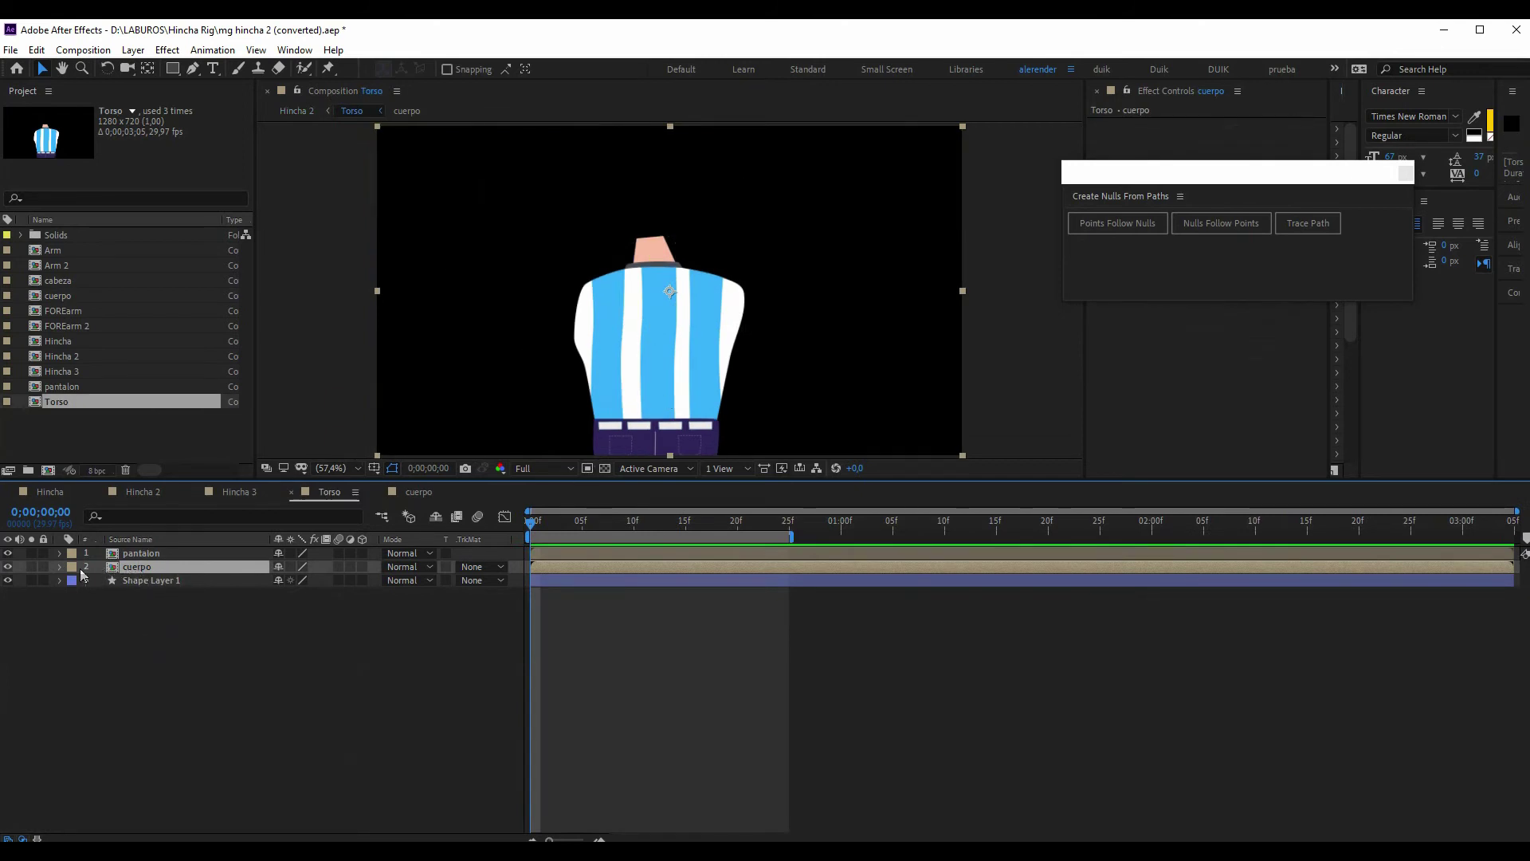
double_click(131, 566)
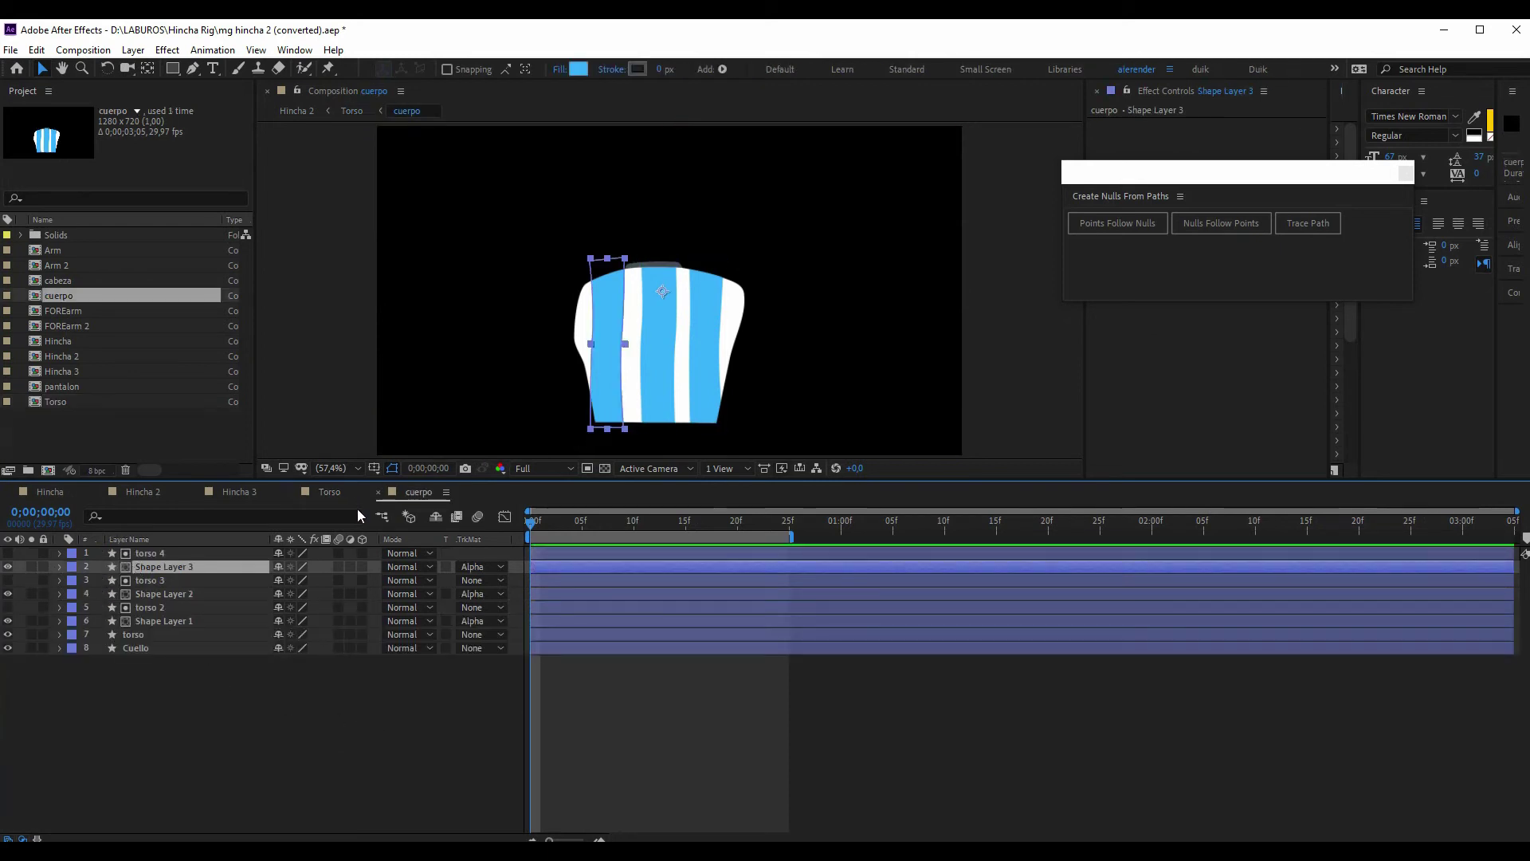
Delete the stripe layers from torso 4 through Shape Layer 1
left_click(150, 552, "shift")
left_click(151, 610, "shift")
left_click(151, 621, "shift")
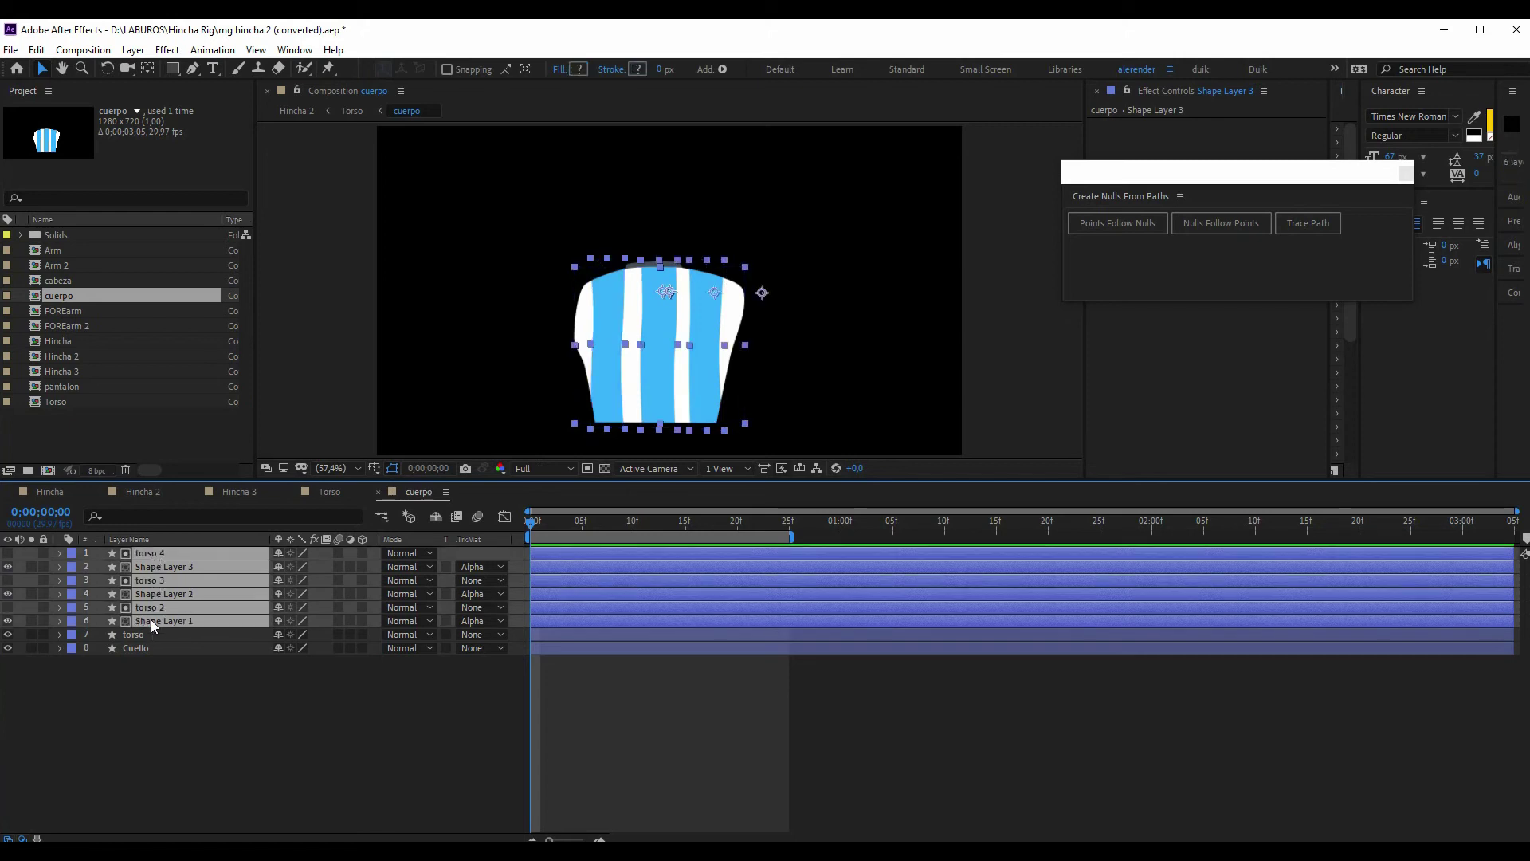
key("Delete")
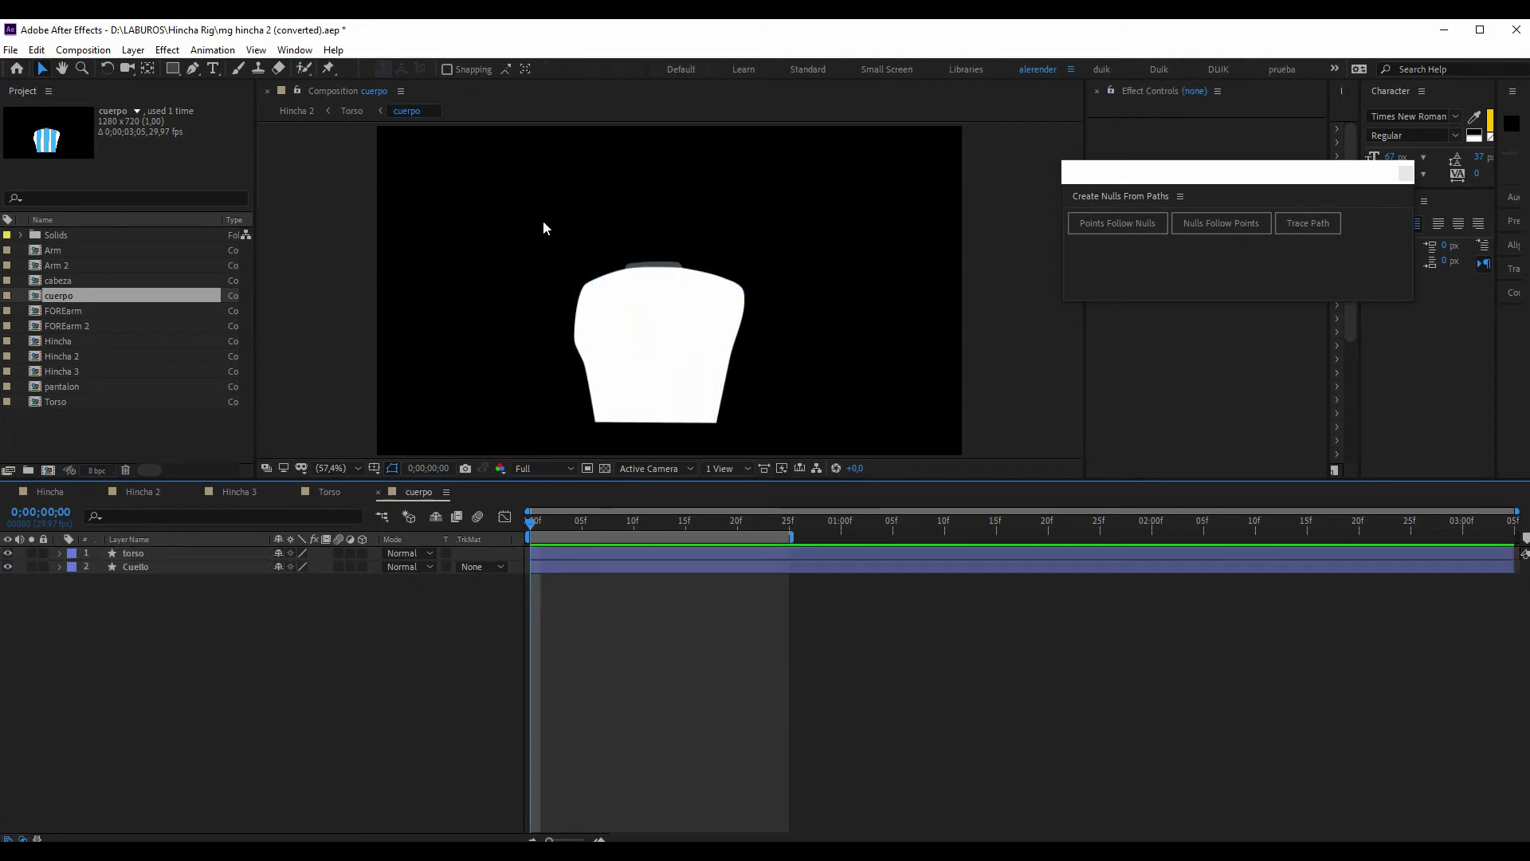
Draw a closed diagonal band shape with the Pen tool across the torso
left_click(193, 69)
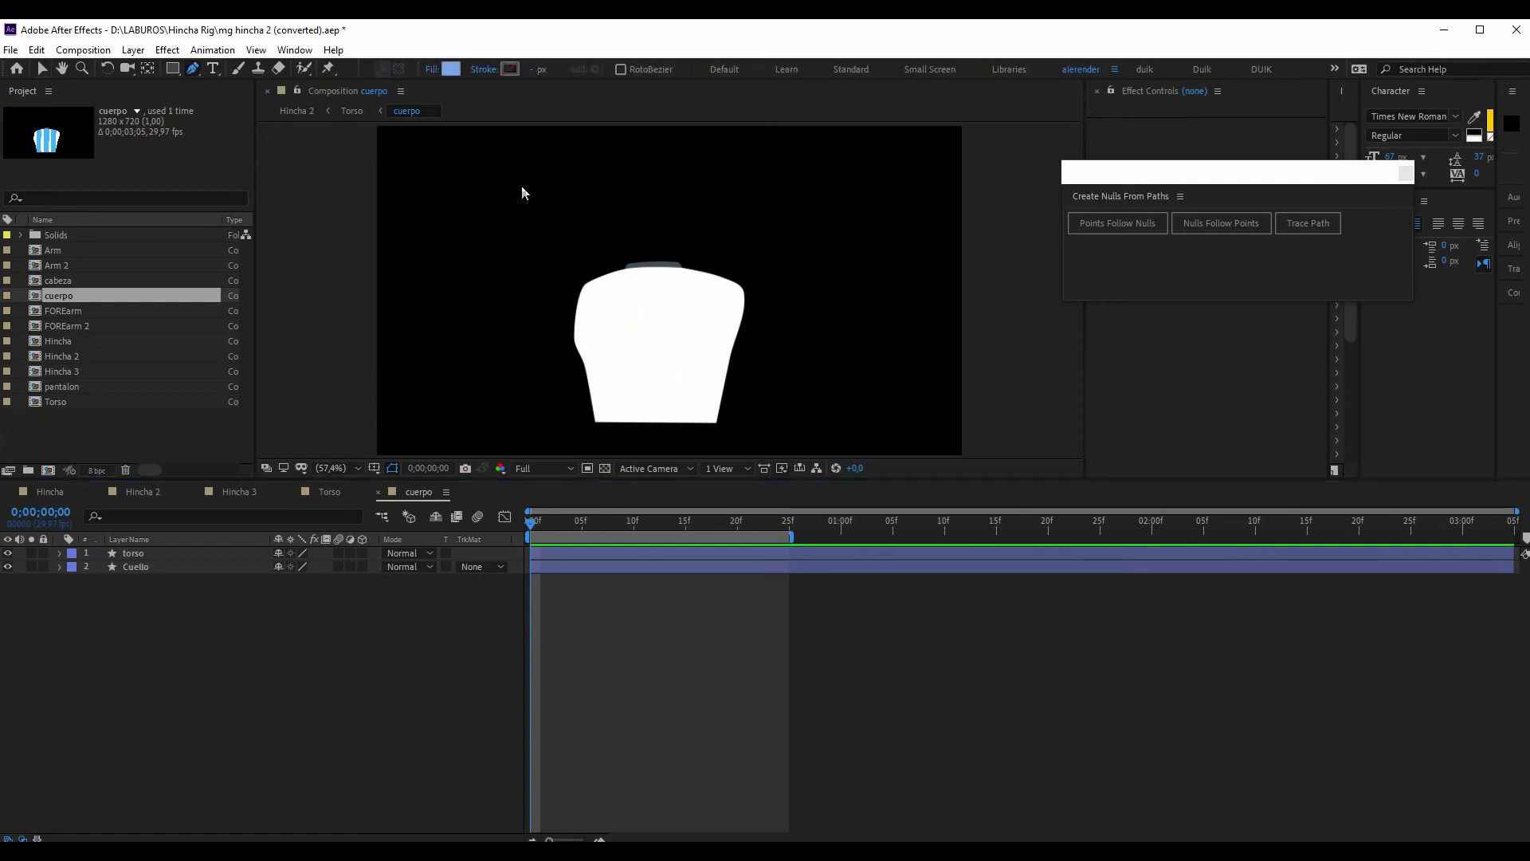
left_click(675, 270)
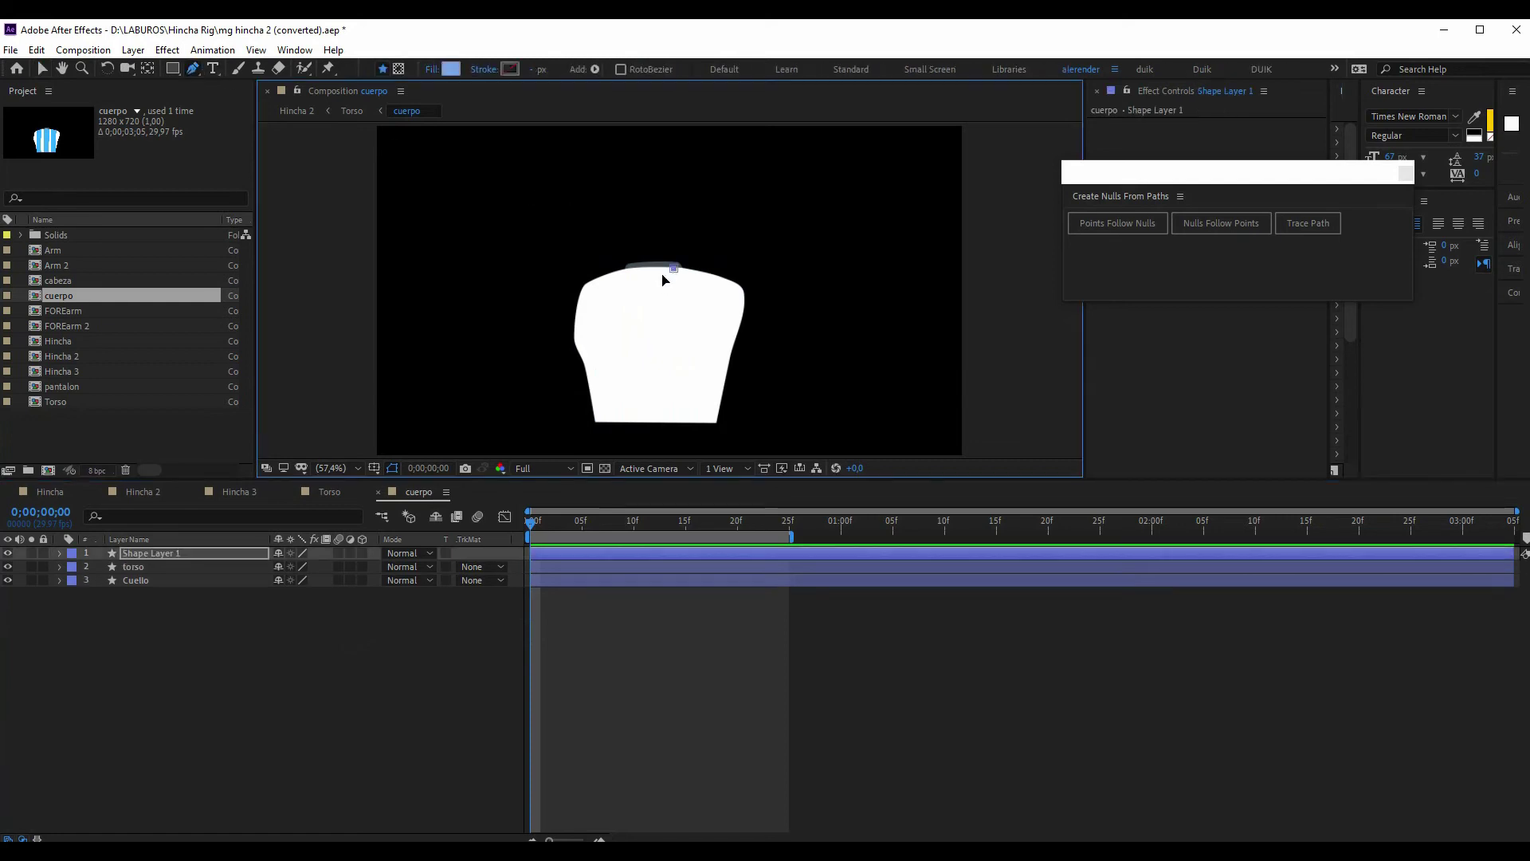
left_click(597, 424)
left_click(631, 420)
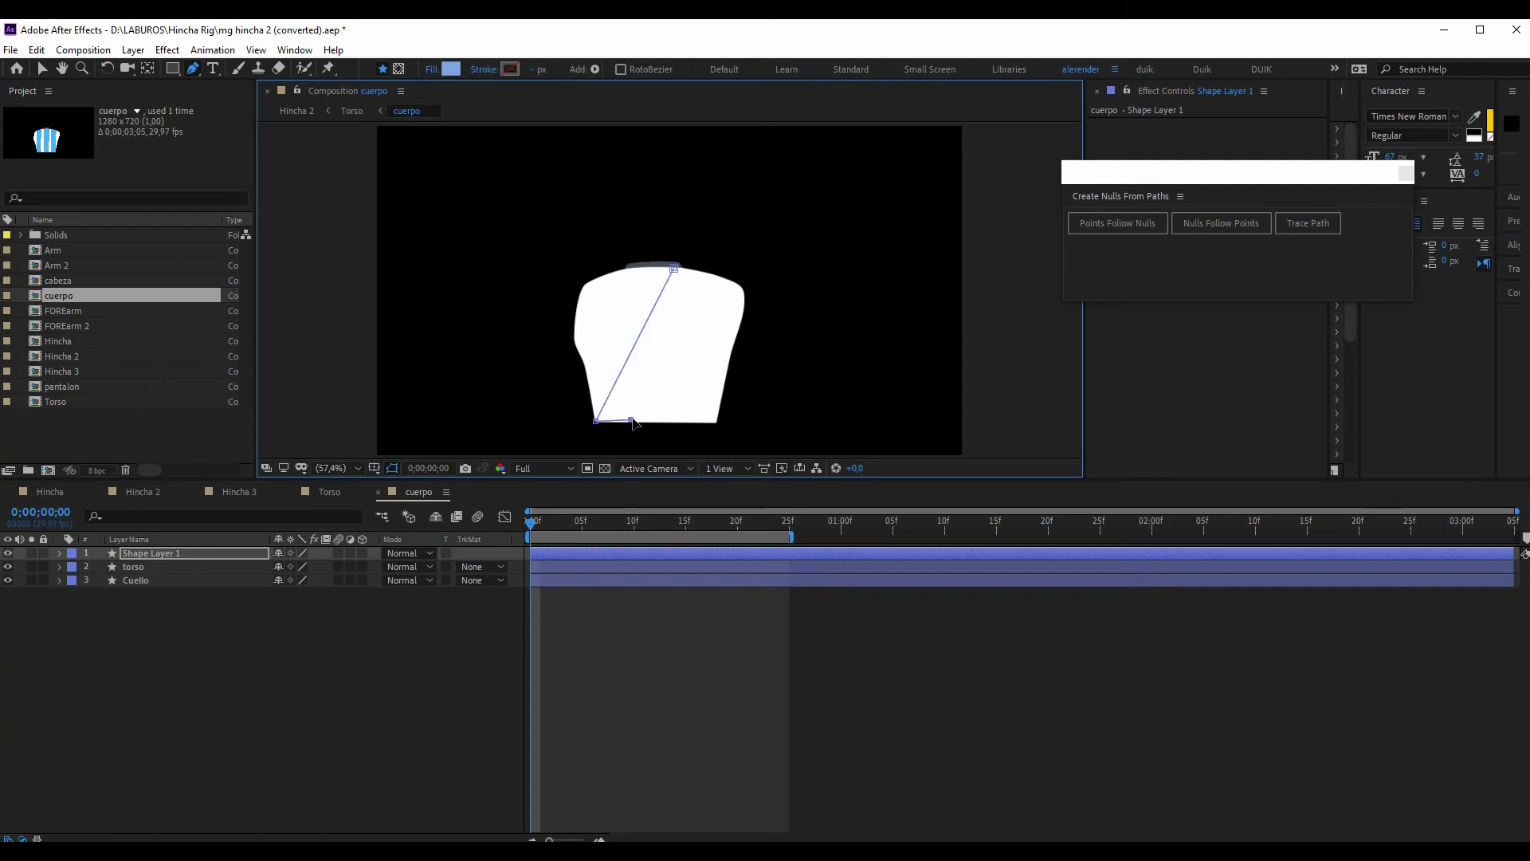
left_click(715, 273)
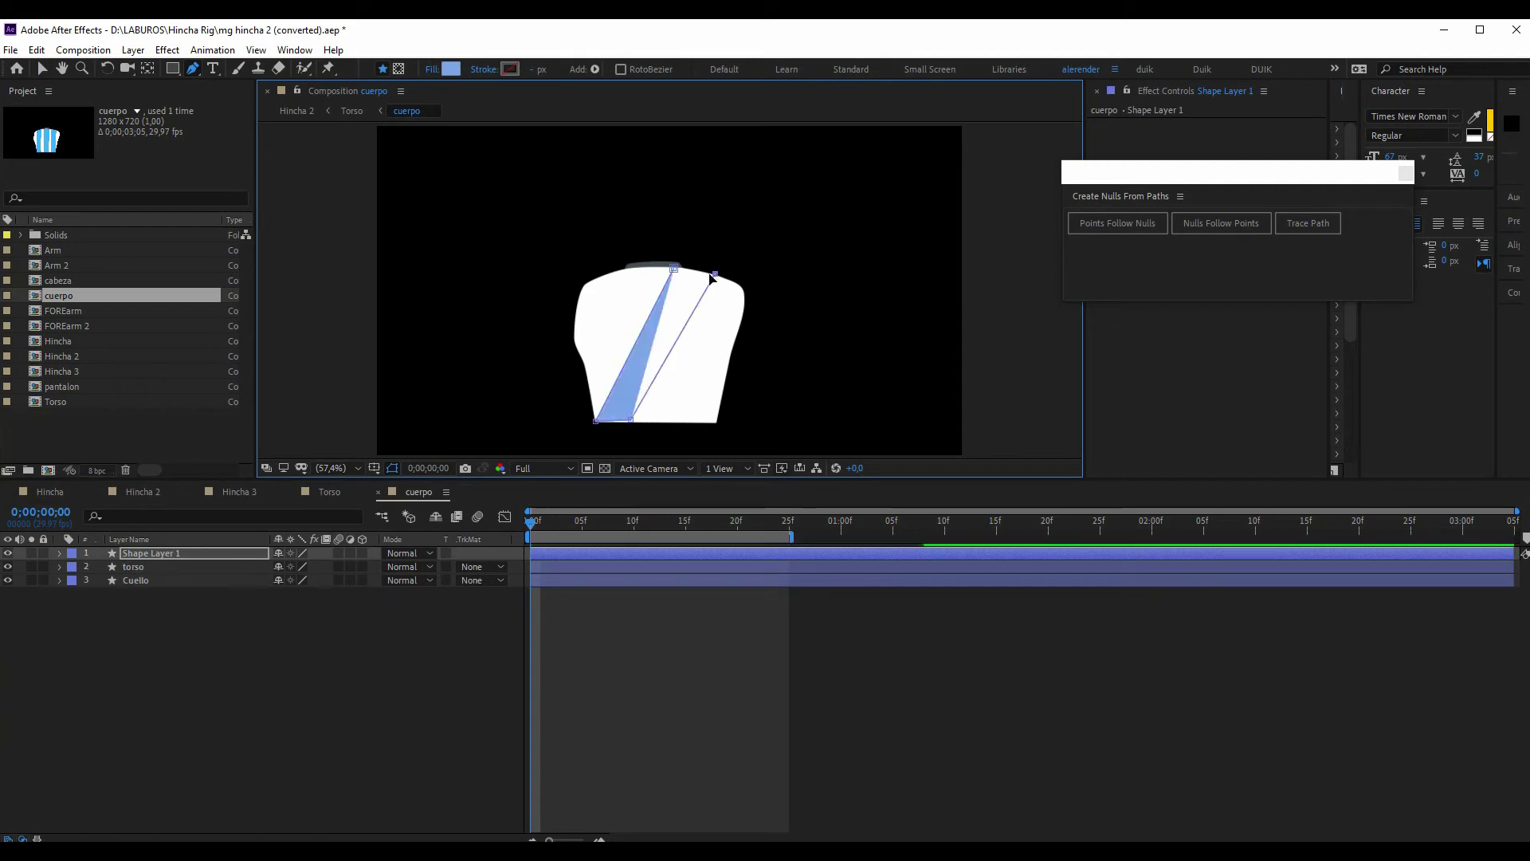
left_click(675, 269)
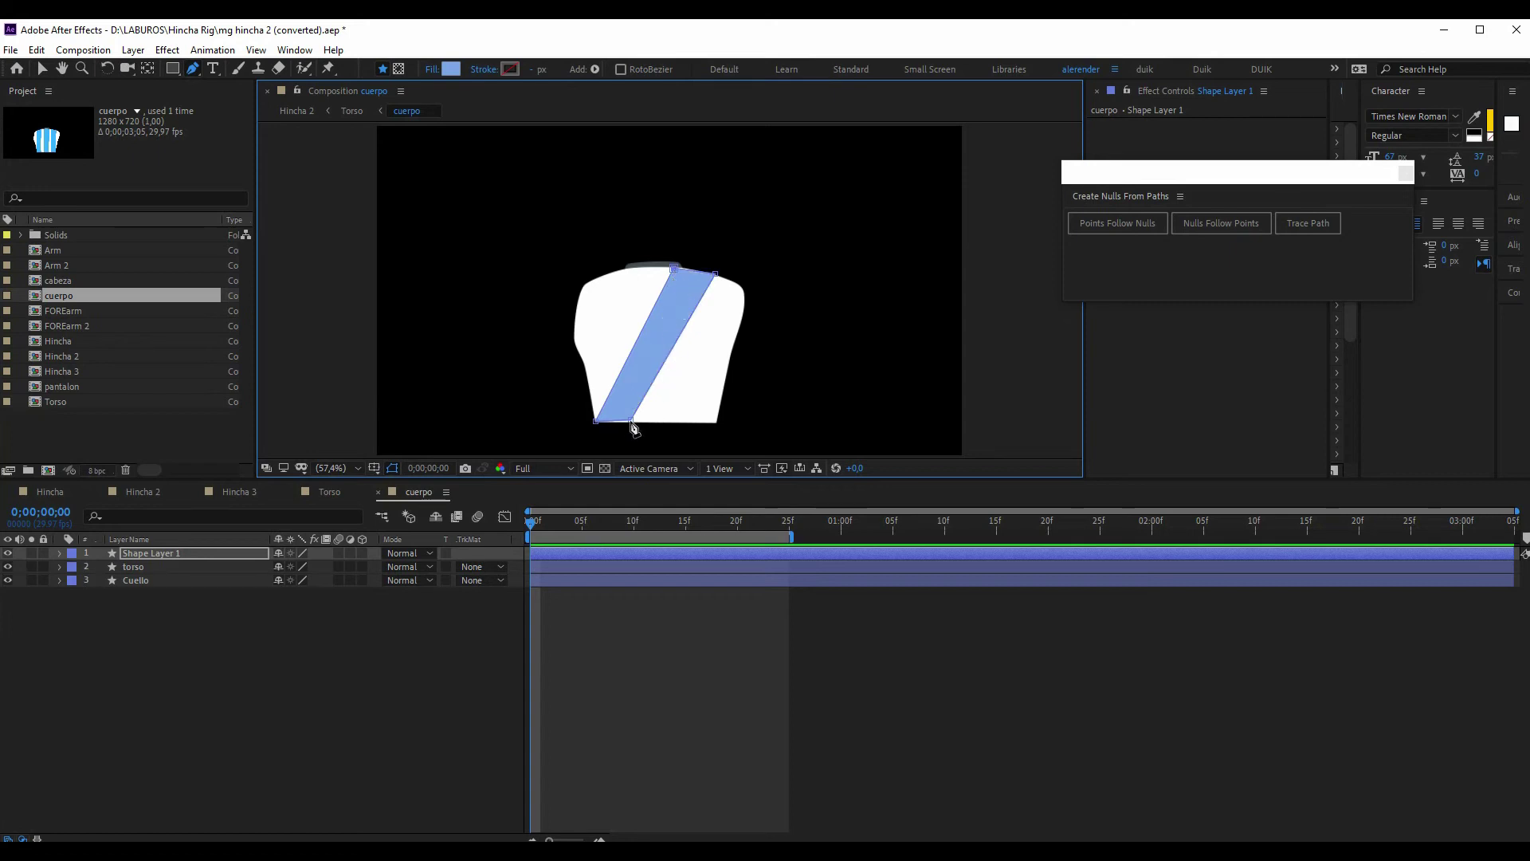
left_click_drag(676, 271, 675, 266)
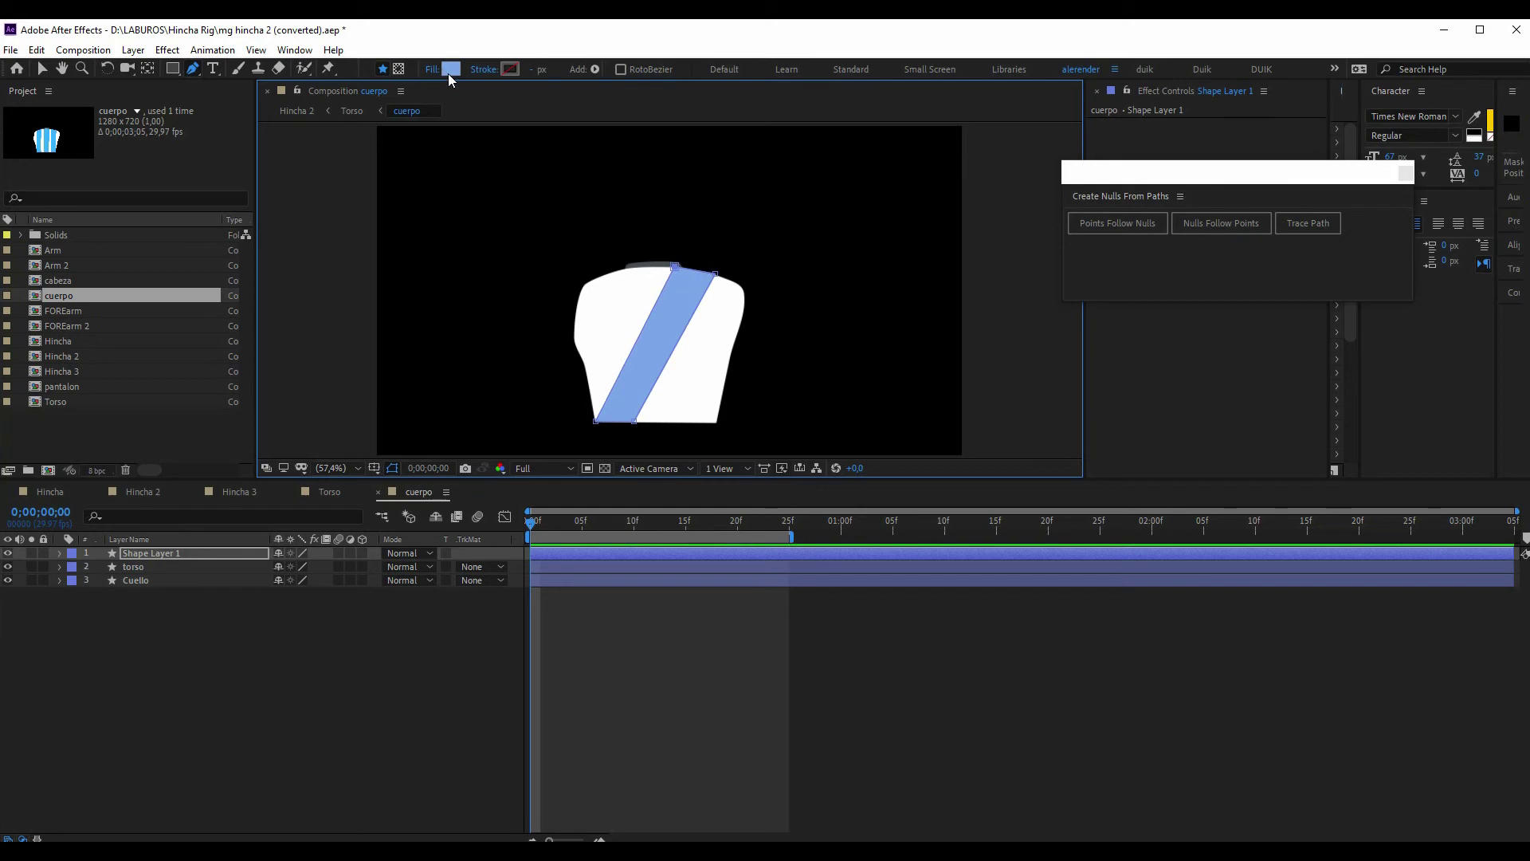
Set the sash shape's fill to bright green 54E80C
left_click(451, 68)
type("E97A9C")
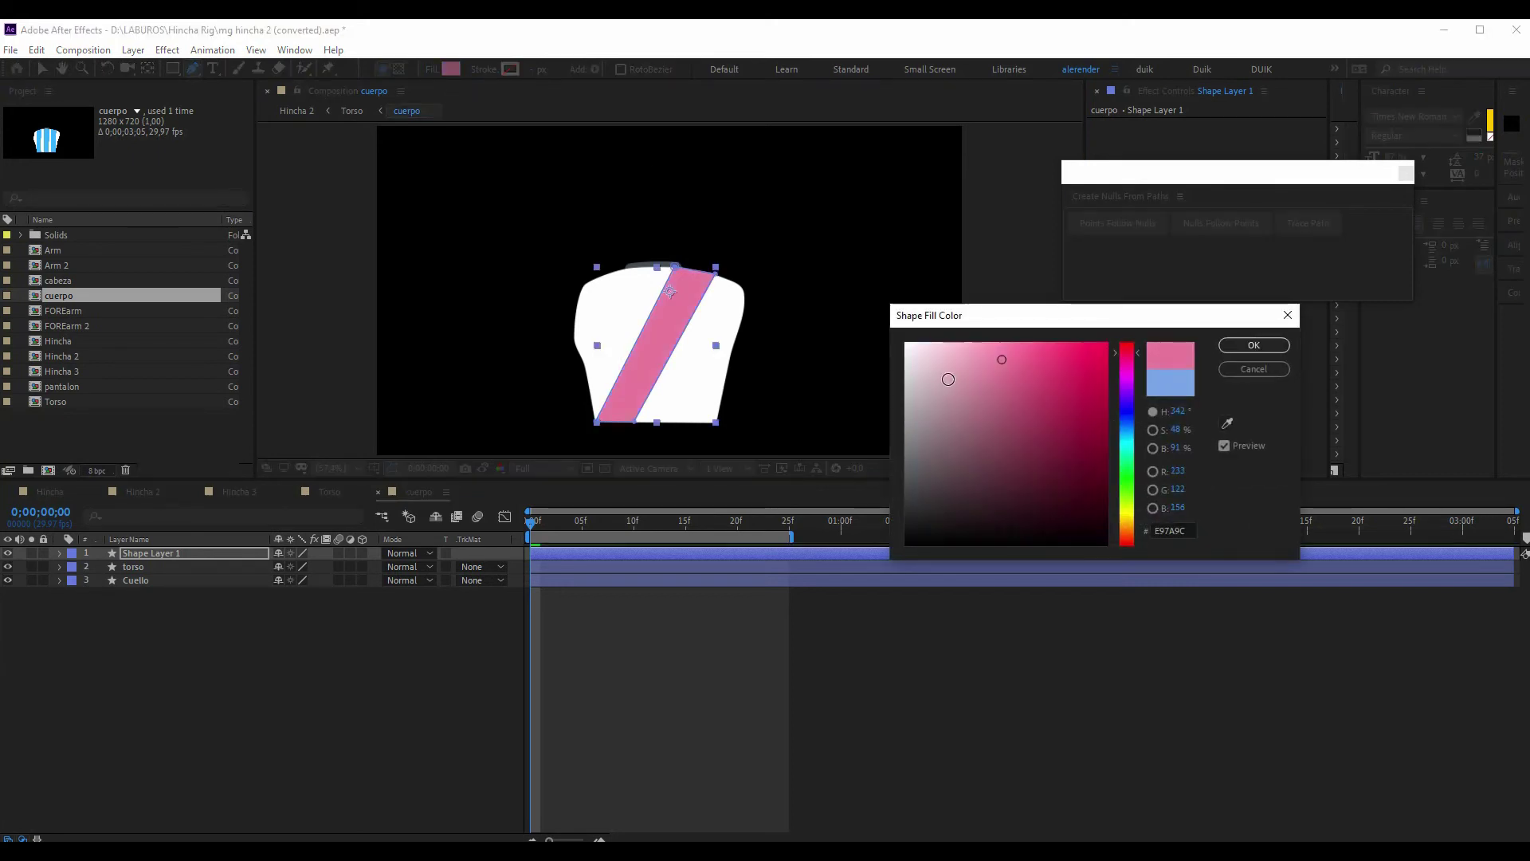
left_click_drag(1131, 534, 1126, 507)
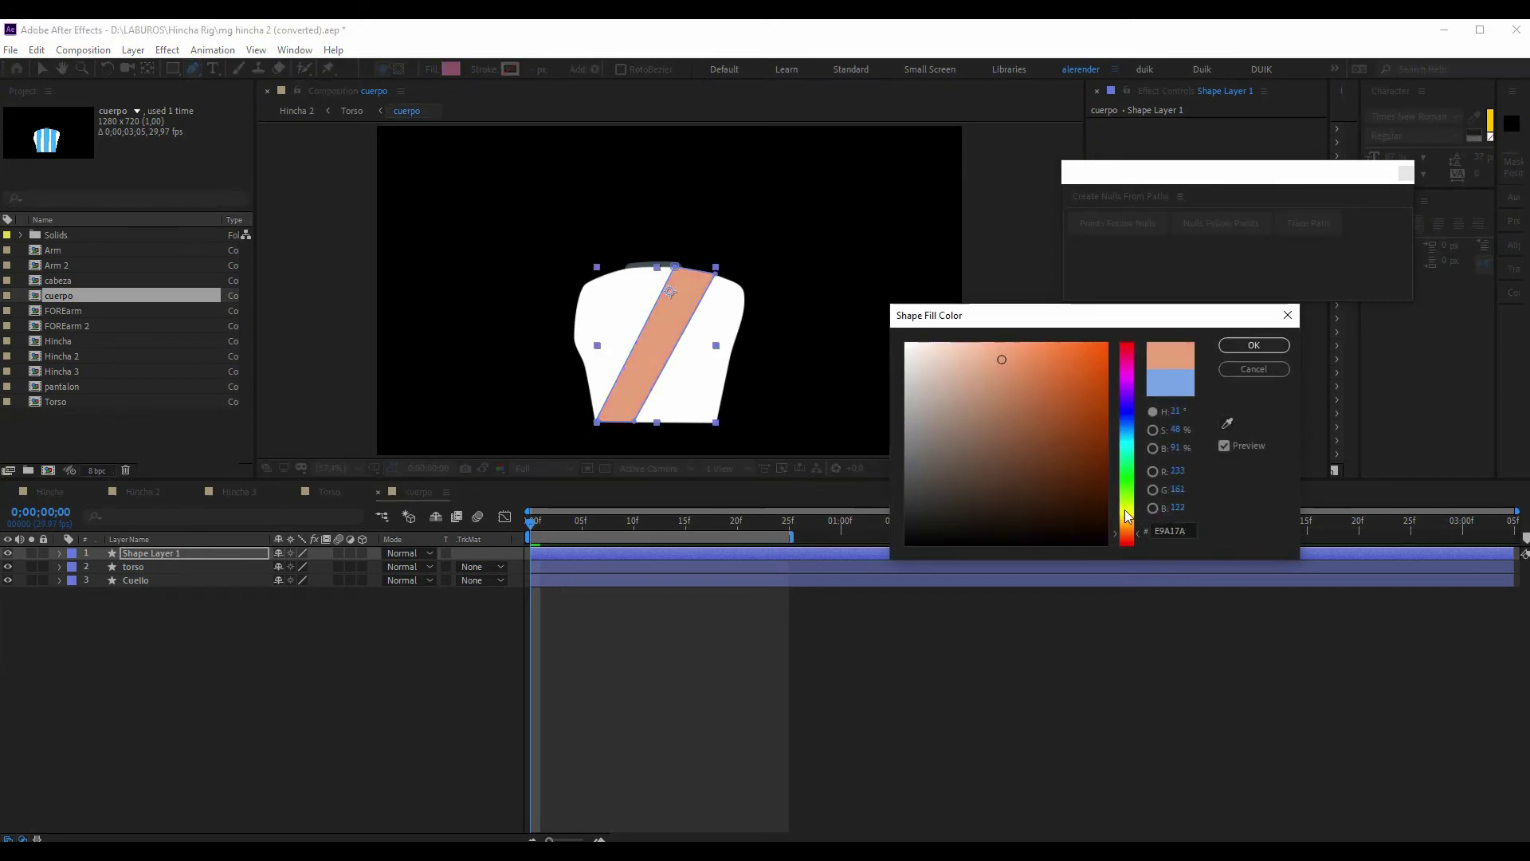
left_click(1129, 489)
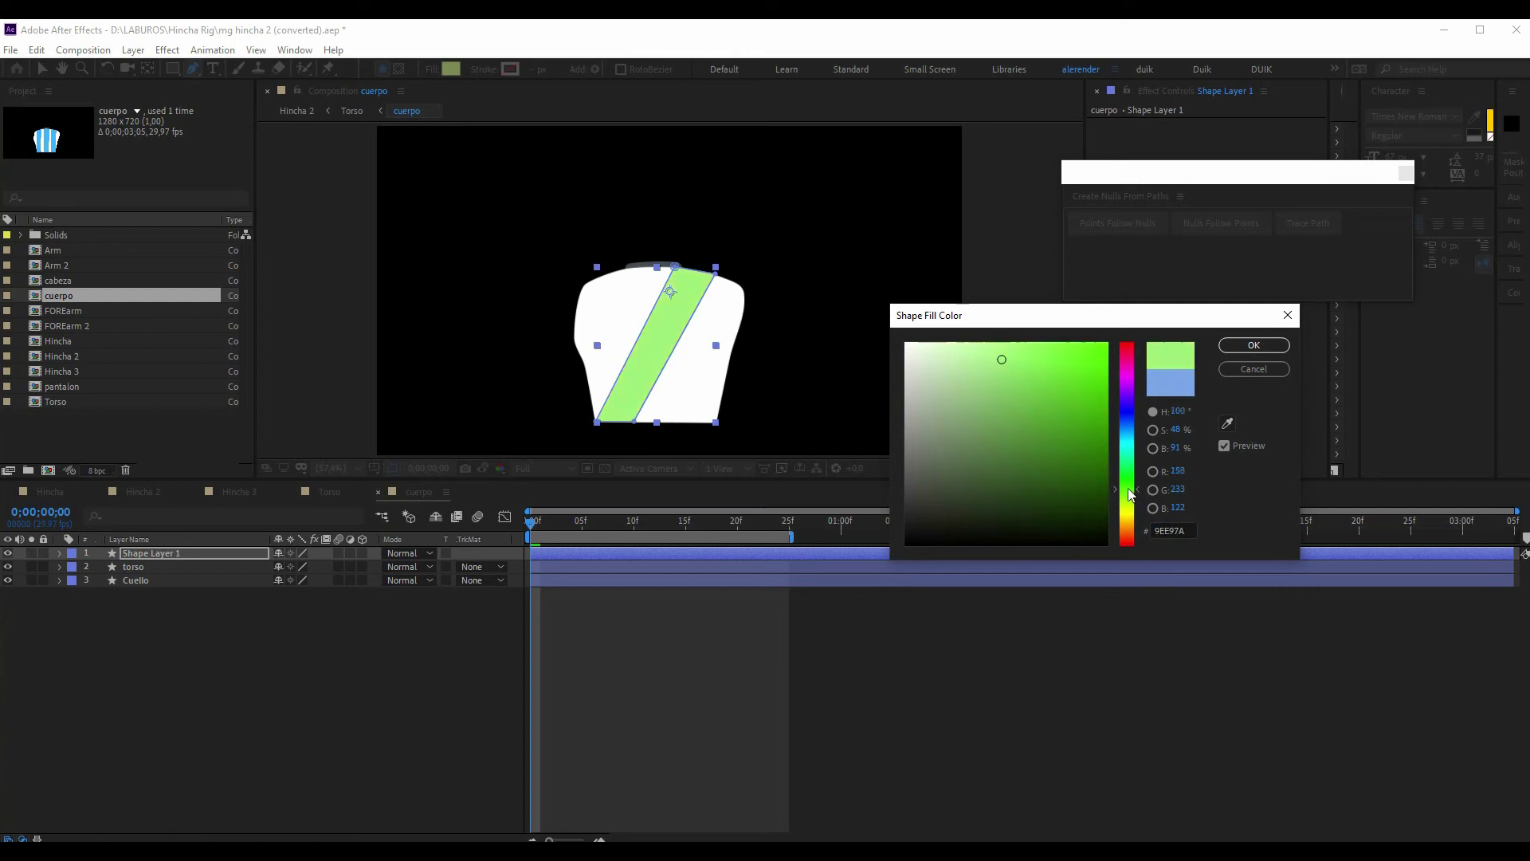
left_click(1098, 360)
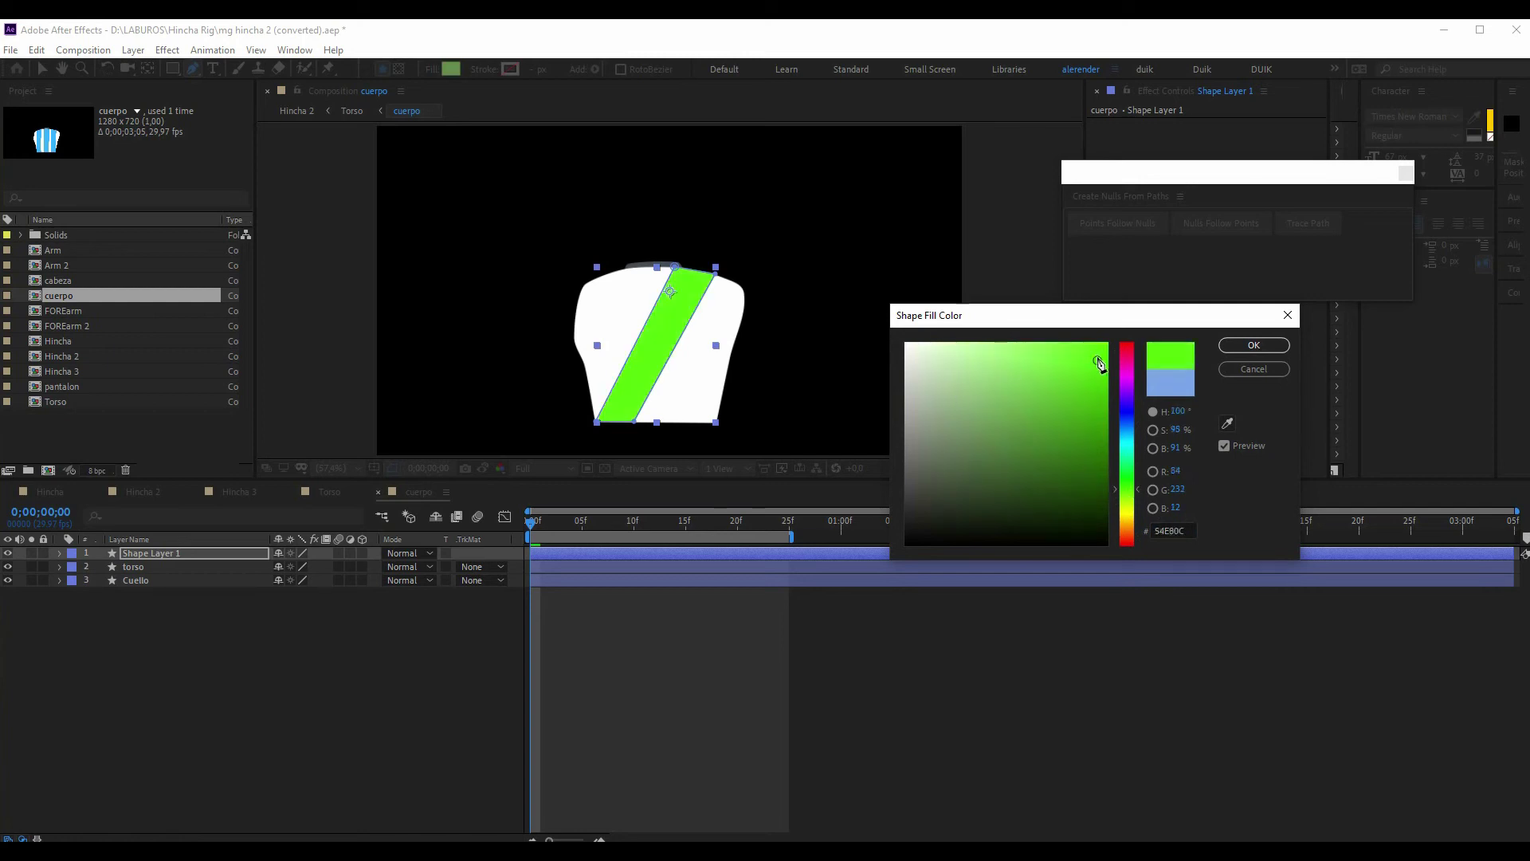
left_click(1254, 345)
left_click(318, 705)
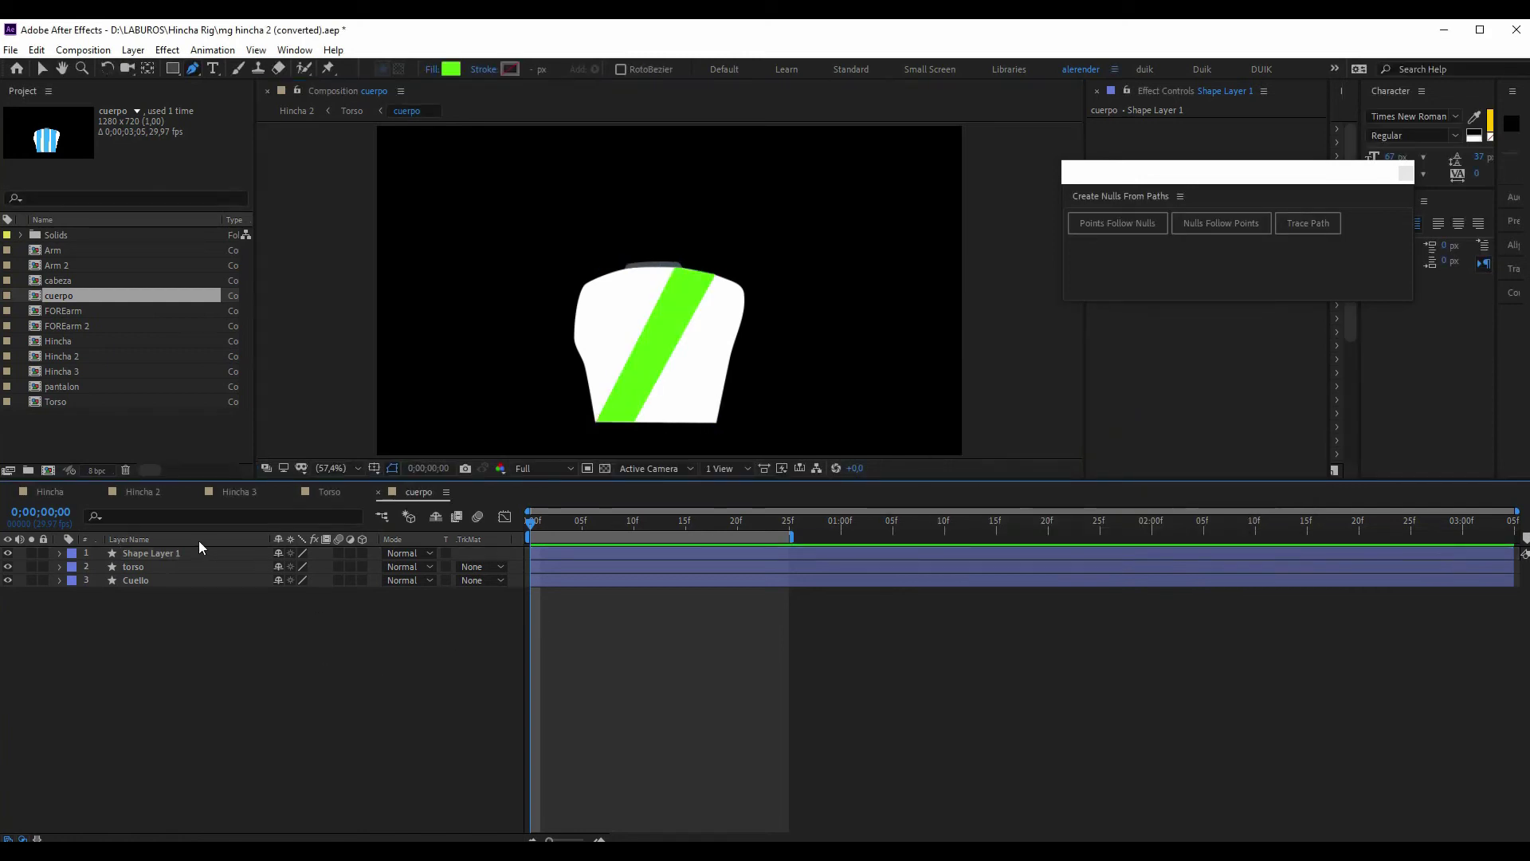
In the Hincha composition, test the arm by moving the C | Hand controller
left_click(69, 492)
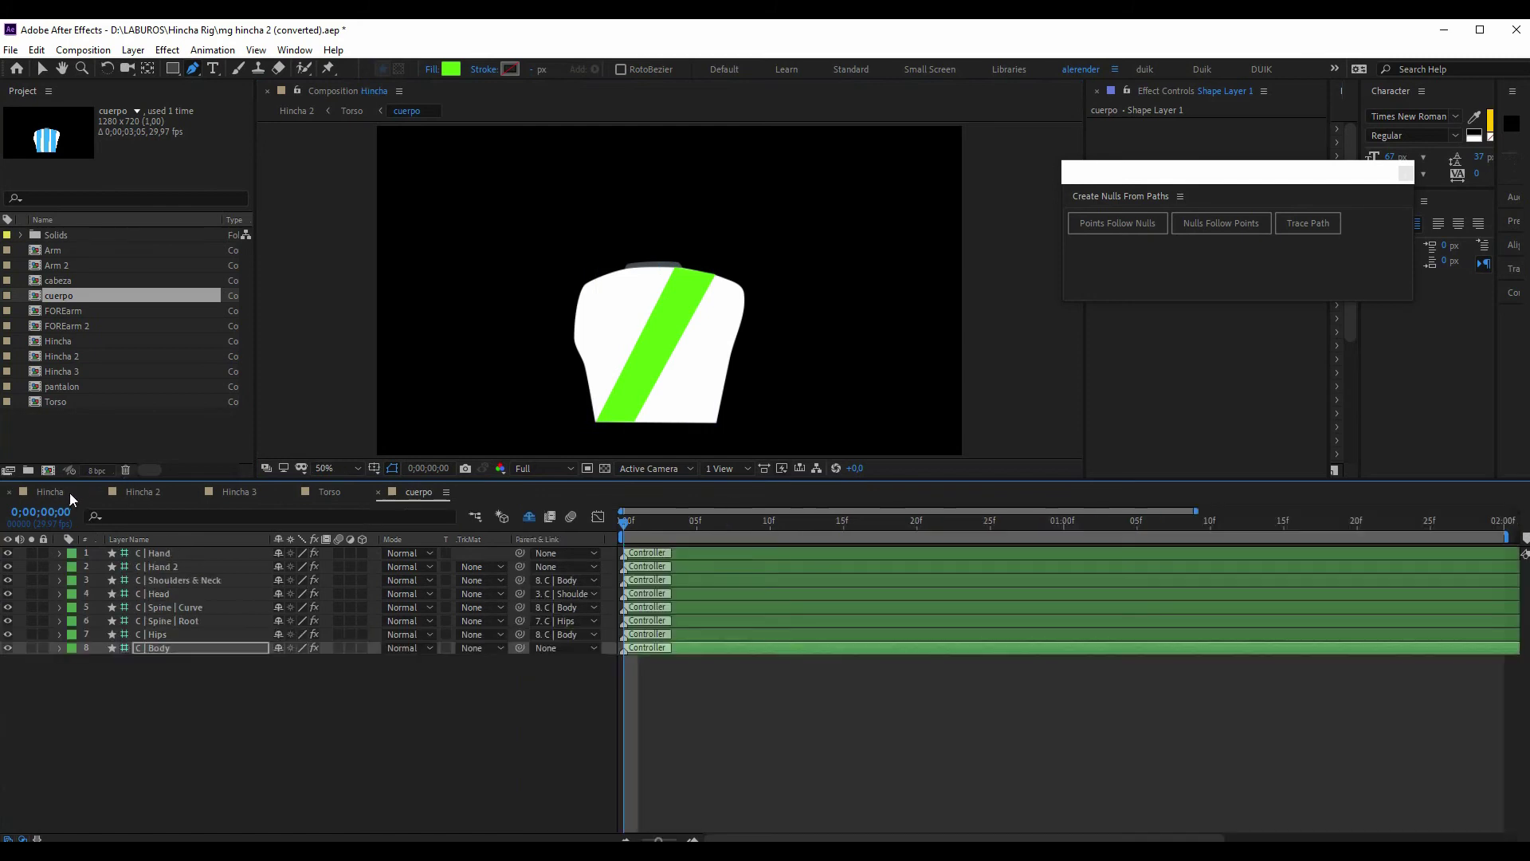
key("period")
key("comma")
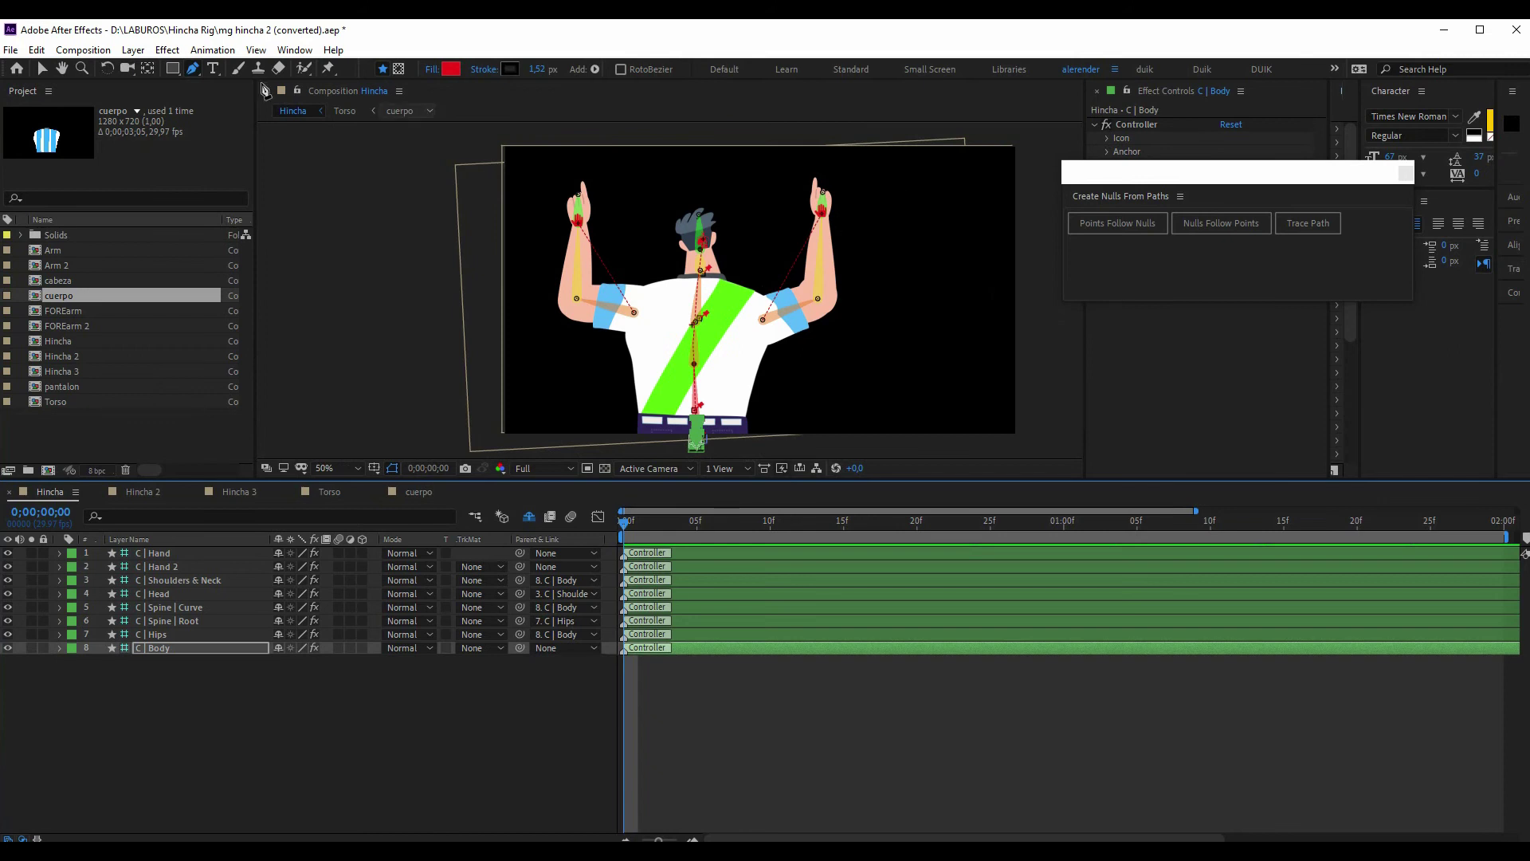
left_click(46, 70)
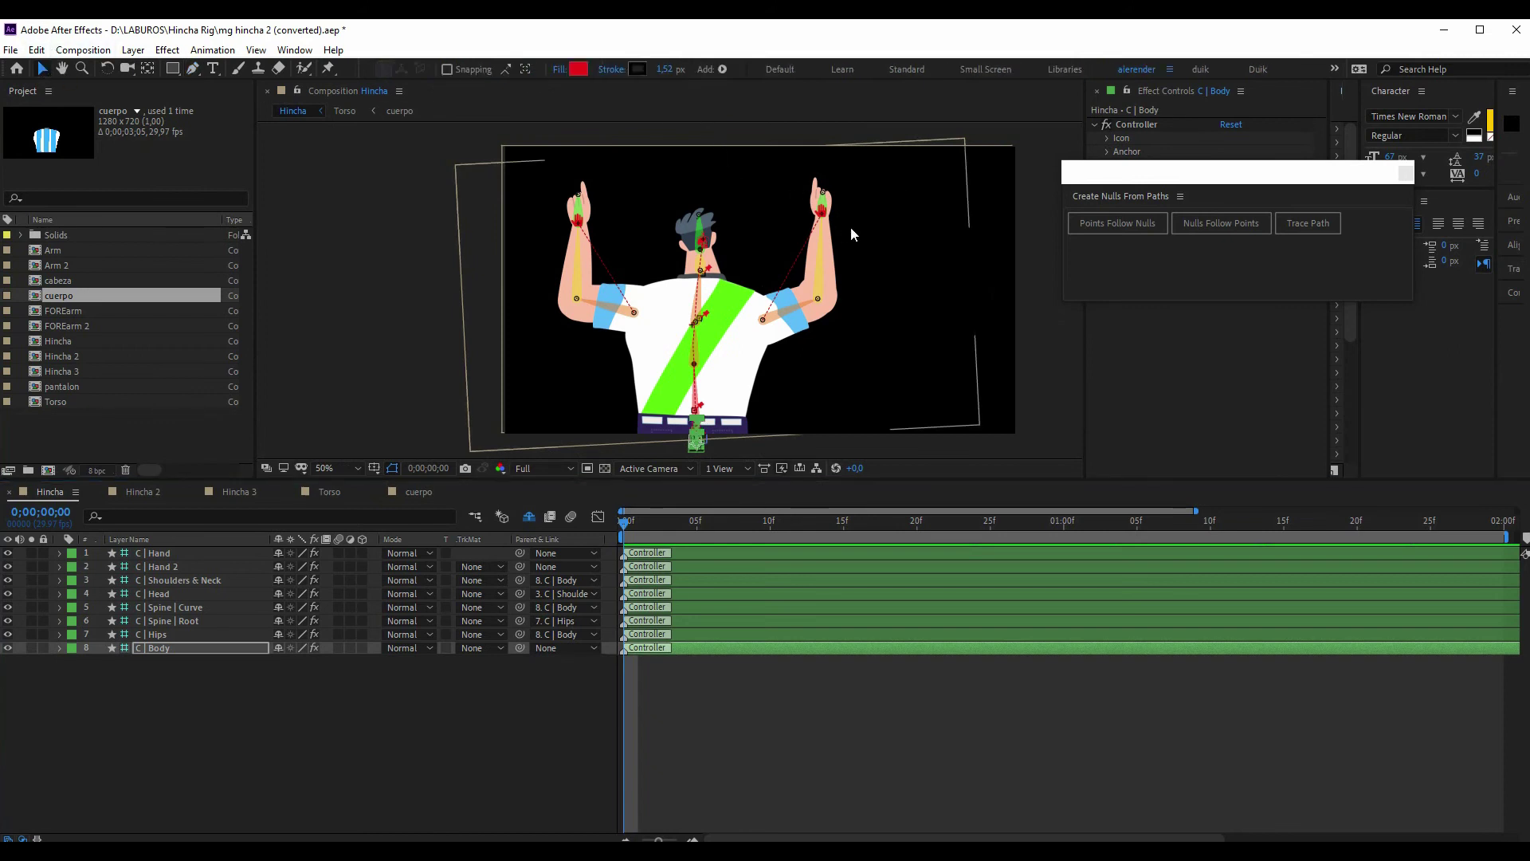
scroll(852, 234, "up", 2)
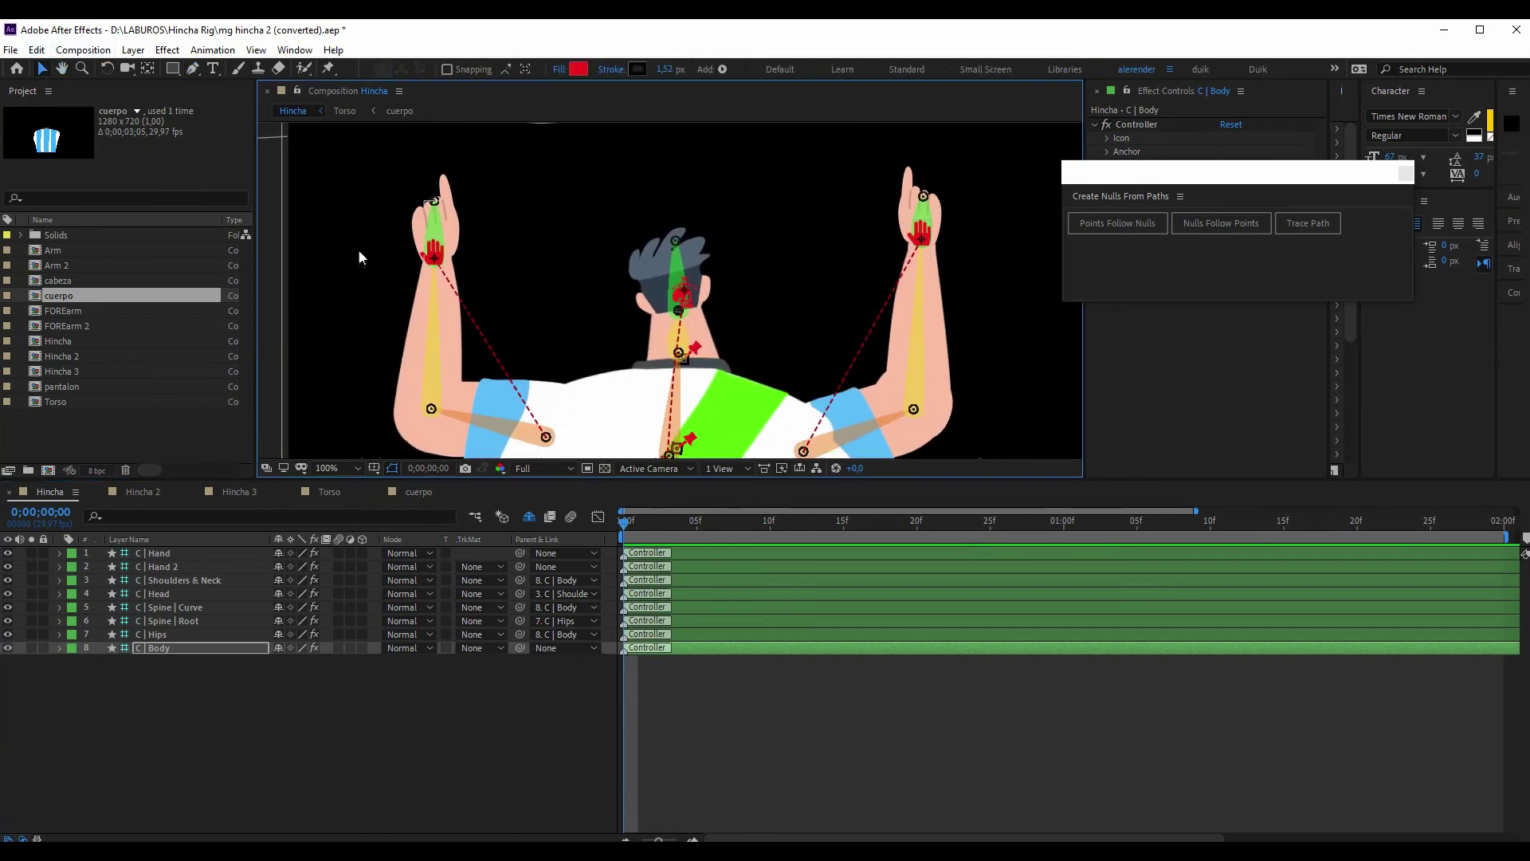
left_click(156, 556)
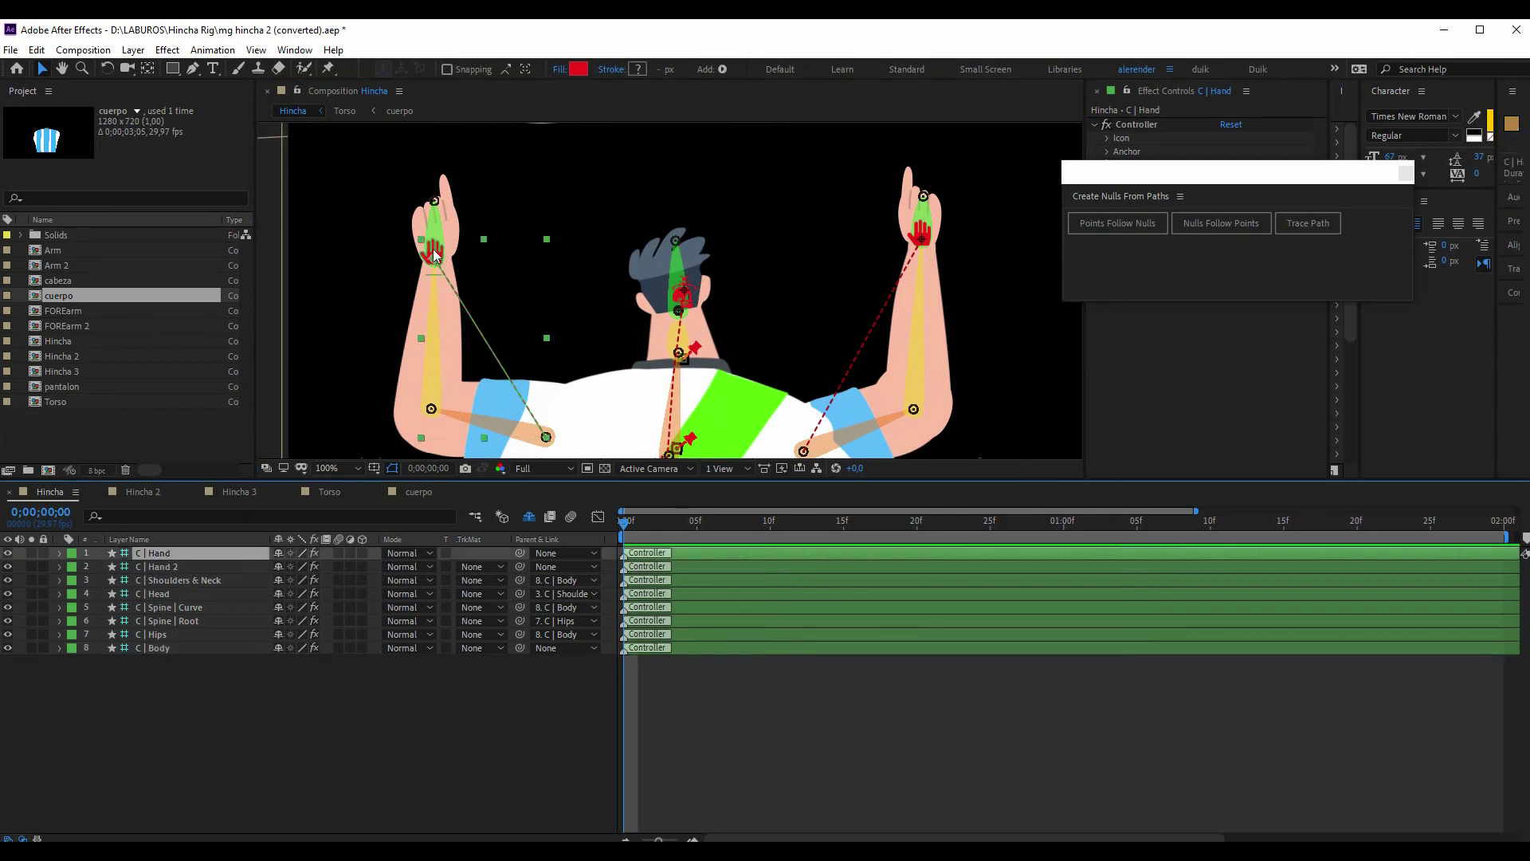
mouse_move(435, 254)
left_mouse_down()
mouse_move(524, 254)
mouse_move(407, 239)
left_mouse_up()
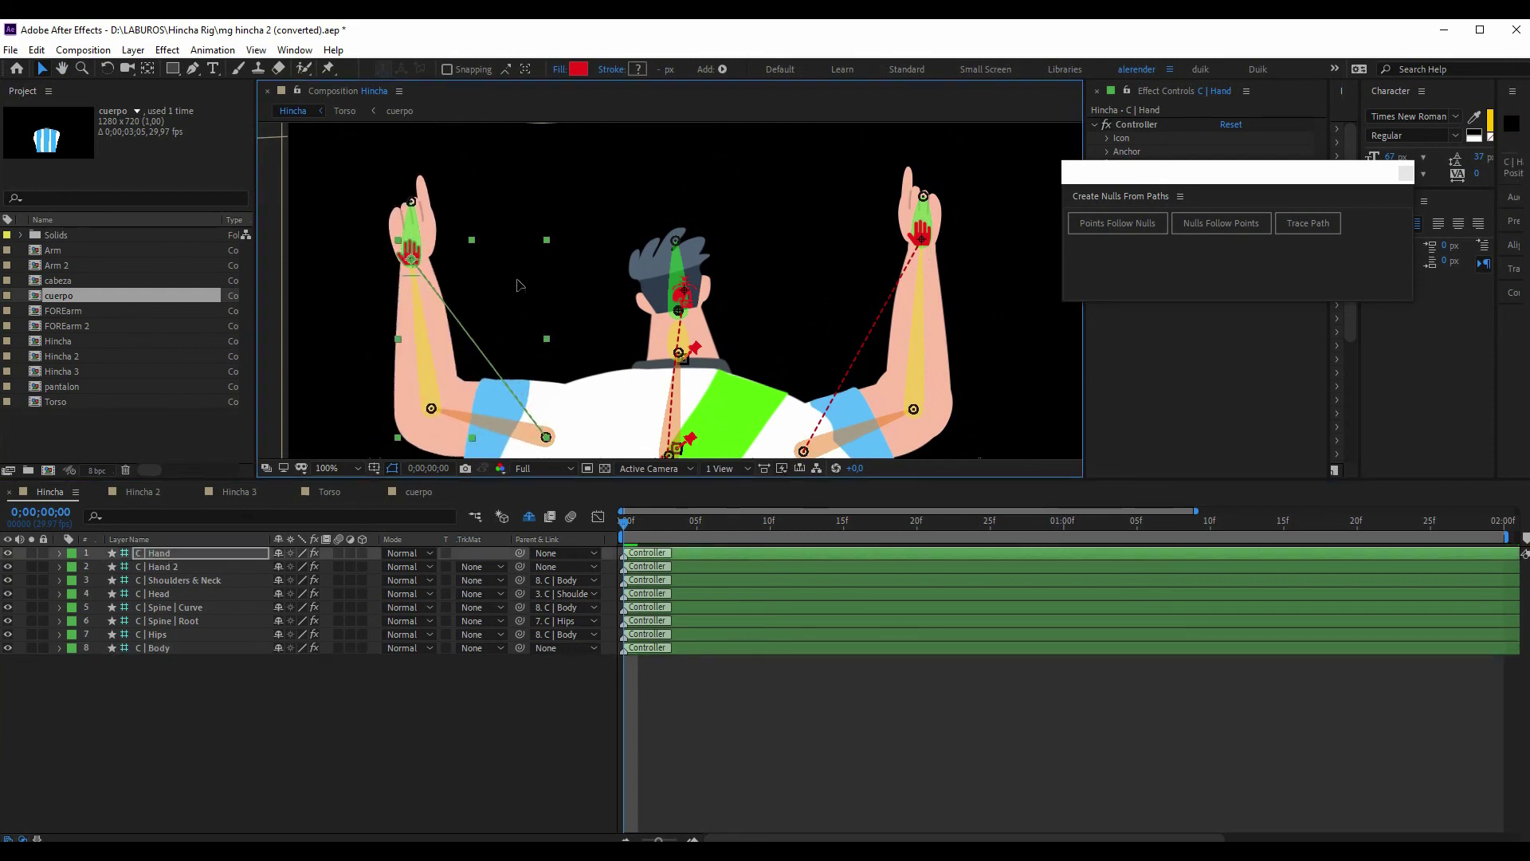
scroll(611, 270, "down", 2)
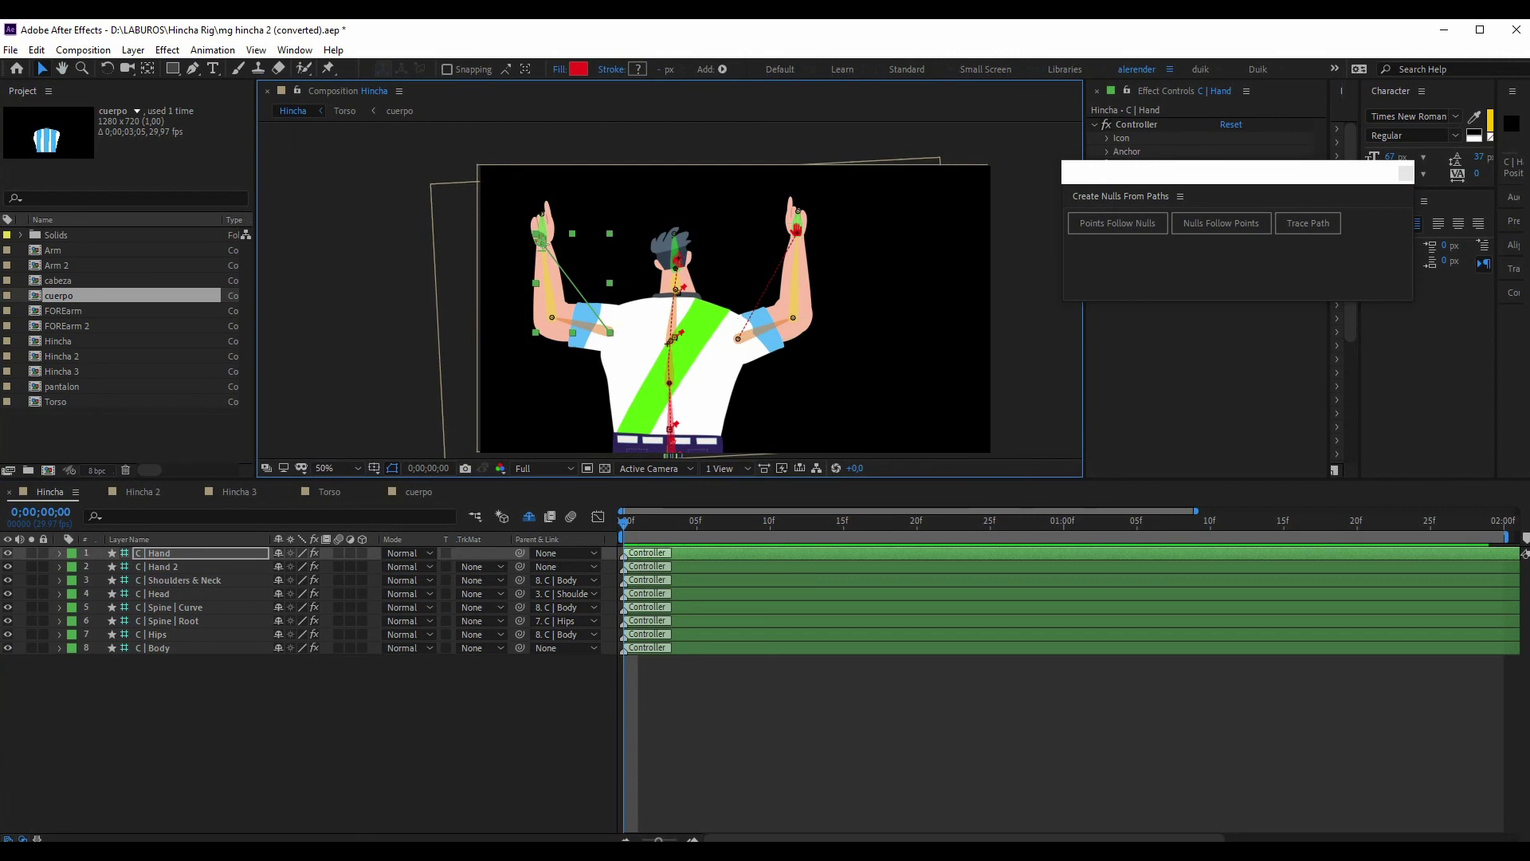
Drag the C | Body controller down slightly so the body lowers while the hands stay put
left_click(163, 649)
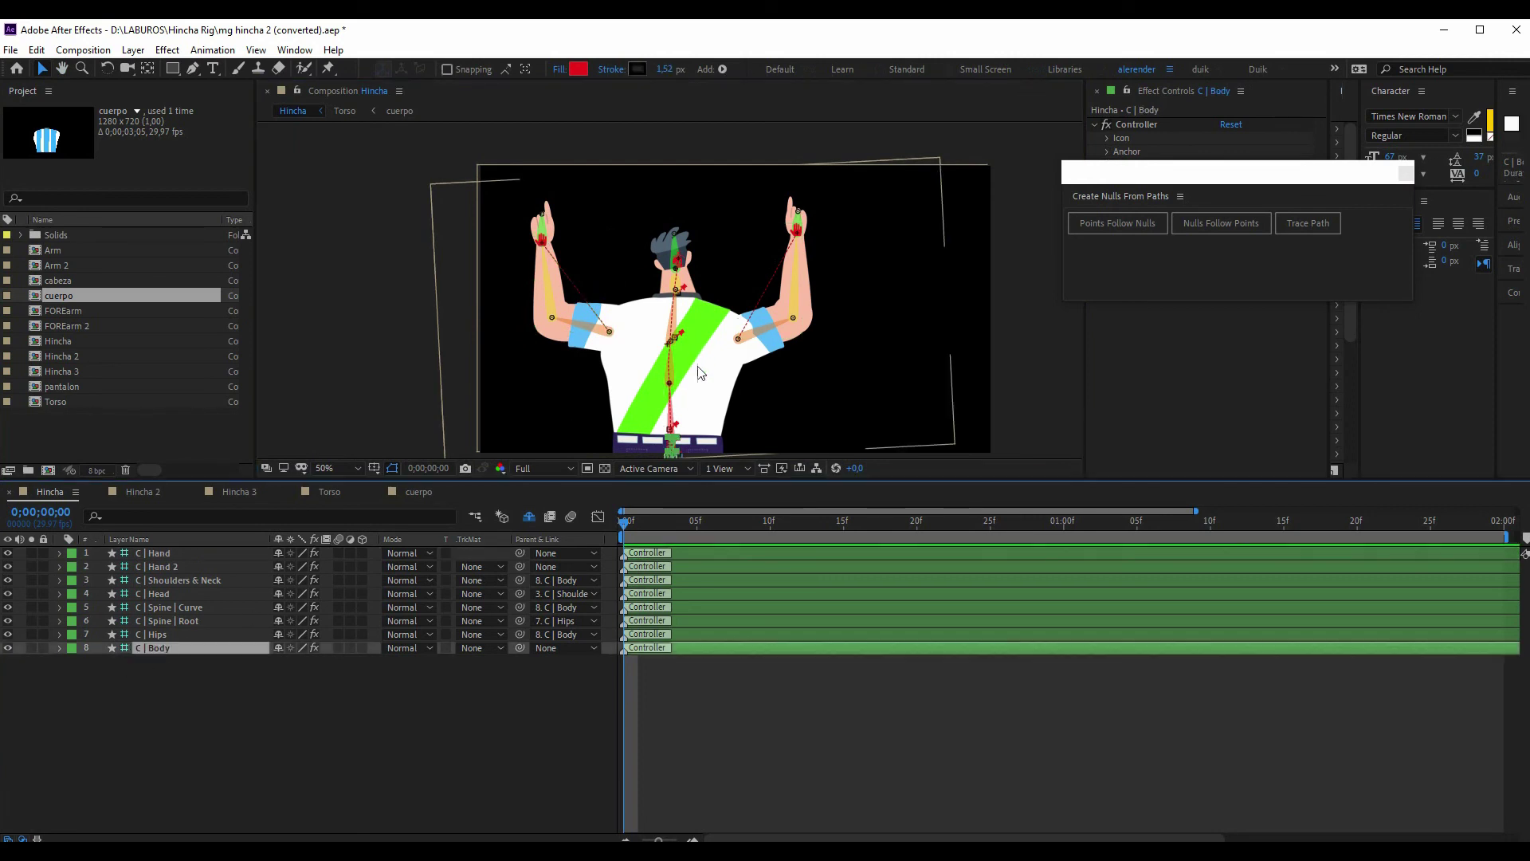
scroll(679, 435, "up", 2)
scroll(677, 436, "down", 2)
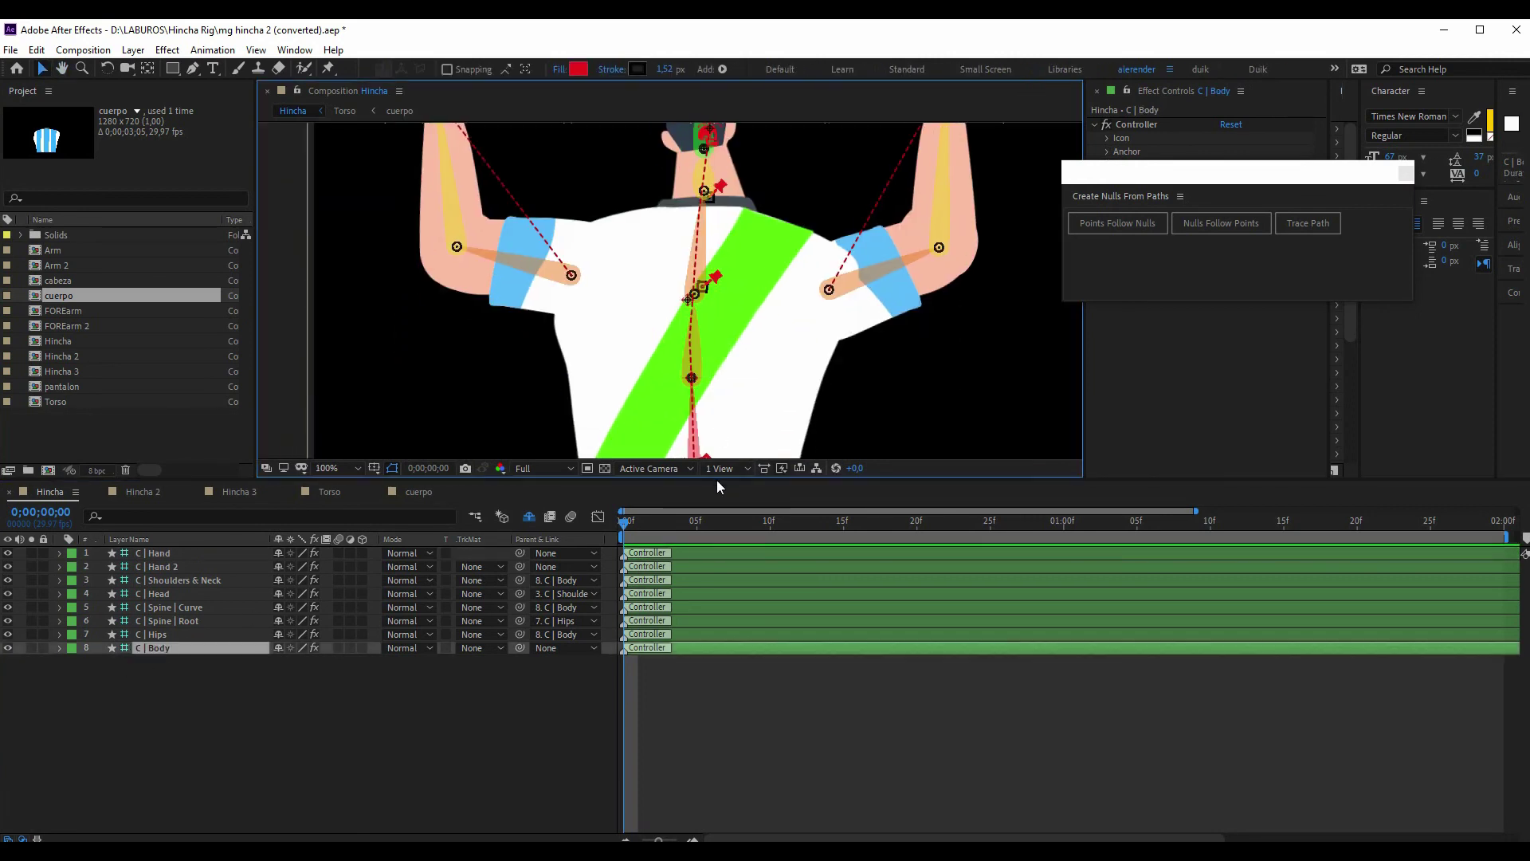
left_click_drag(716, 480, 711, 523)
mouse_move(708, 596)
left_mouse_down()
mouse_move(701, 656)
mouse_move(695, 549)
mouse_move(604, 553)
left_mouse_up()
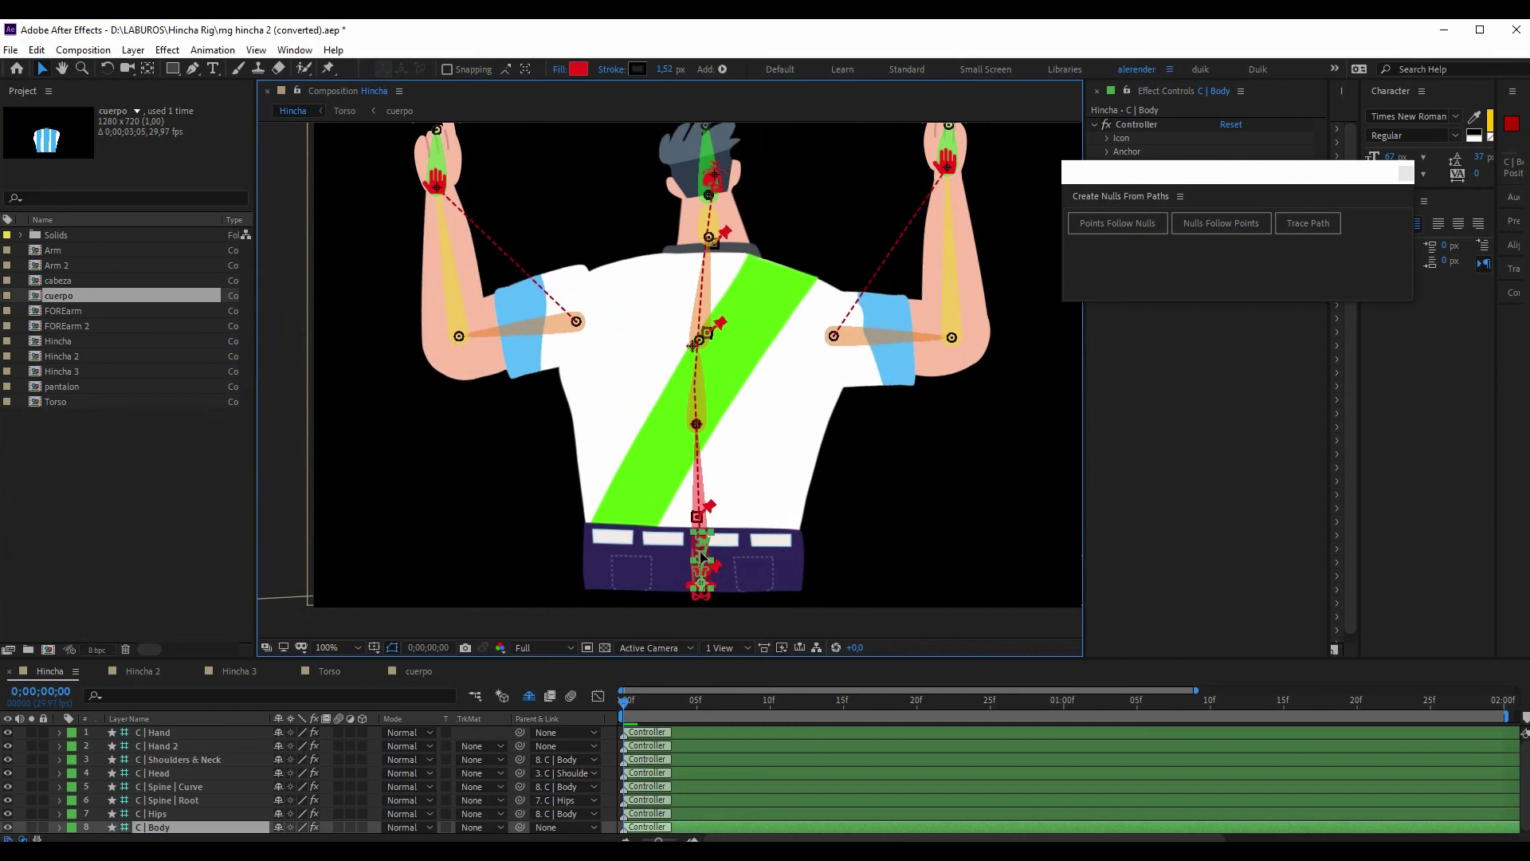
left_click_drag(711, 545, 726, 582)
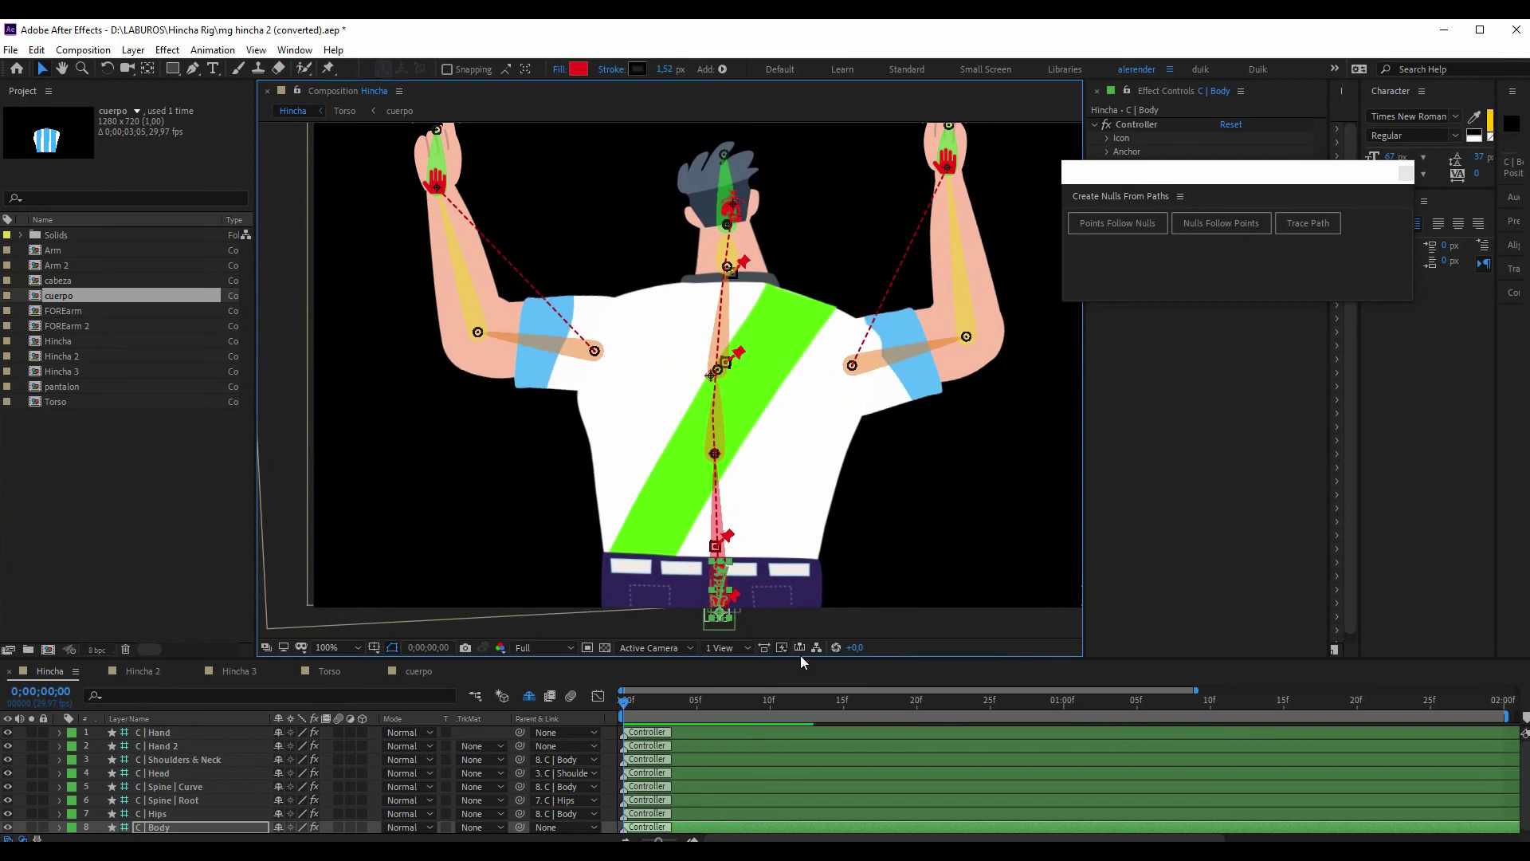
left_click_drag(795, 658, 795, 614)
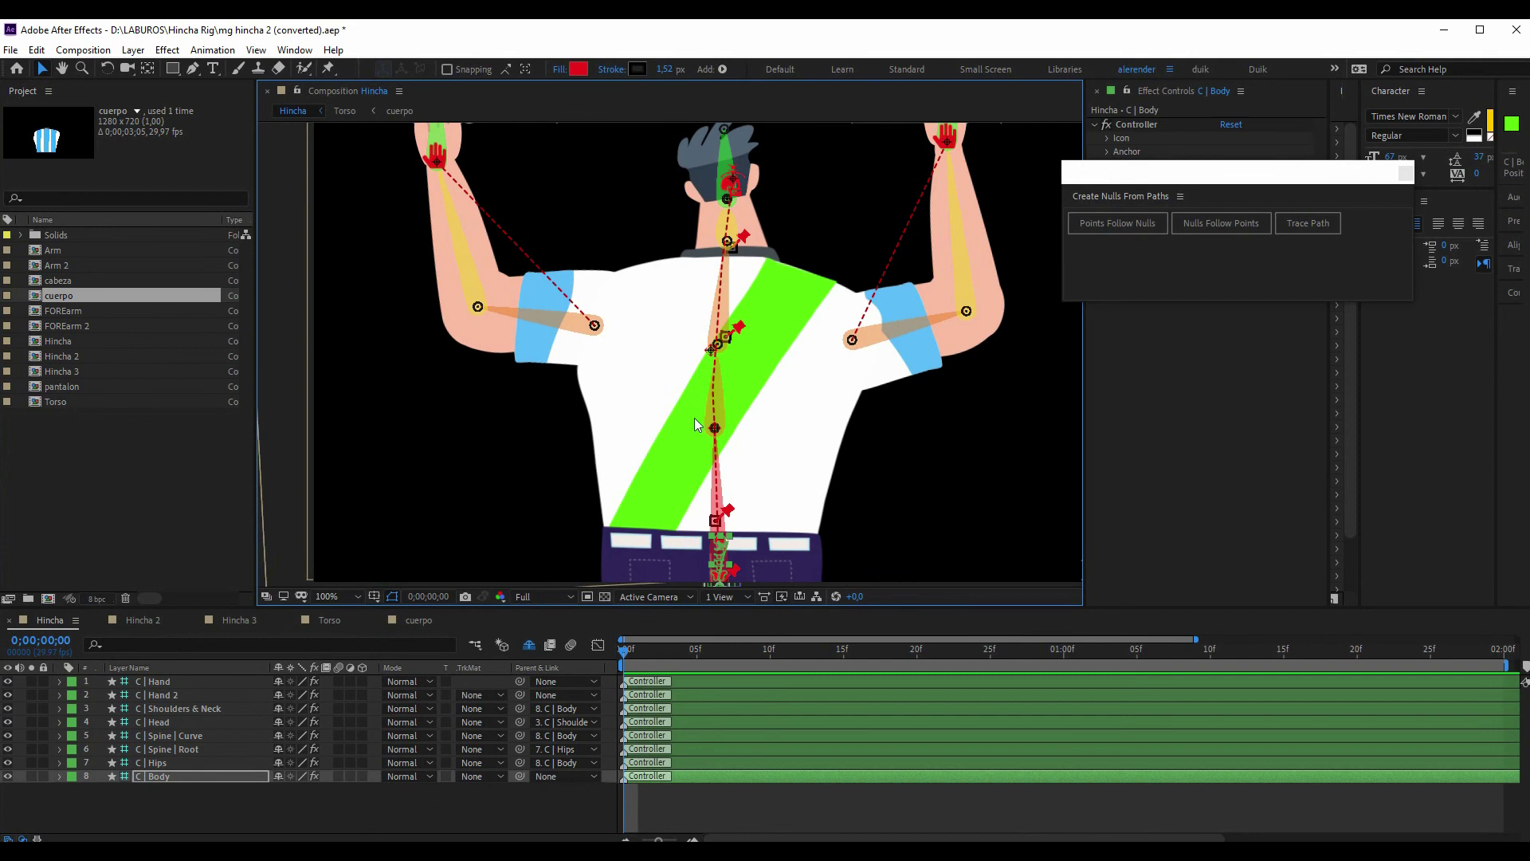
scroll(835, 355, "down", 2)
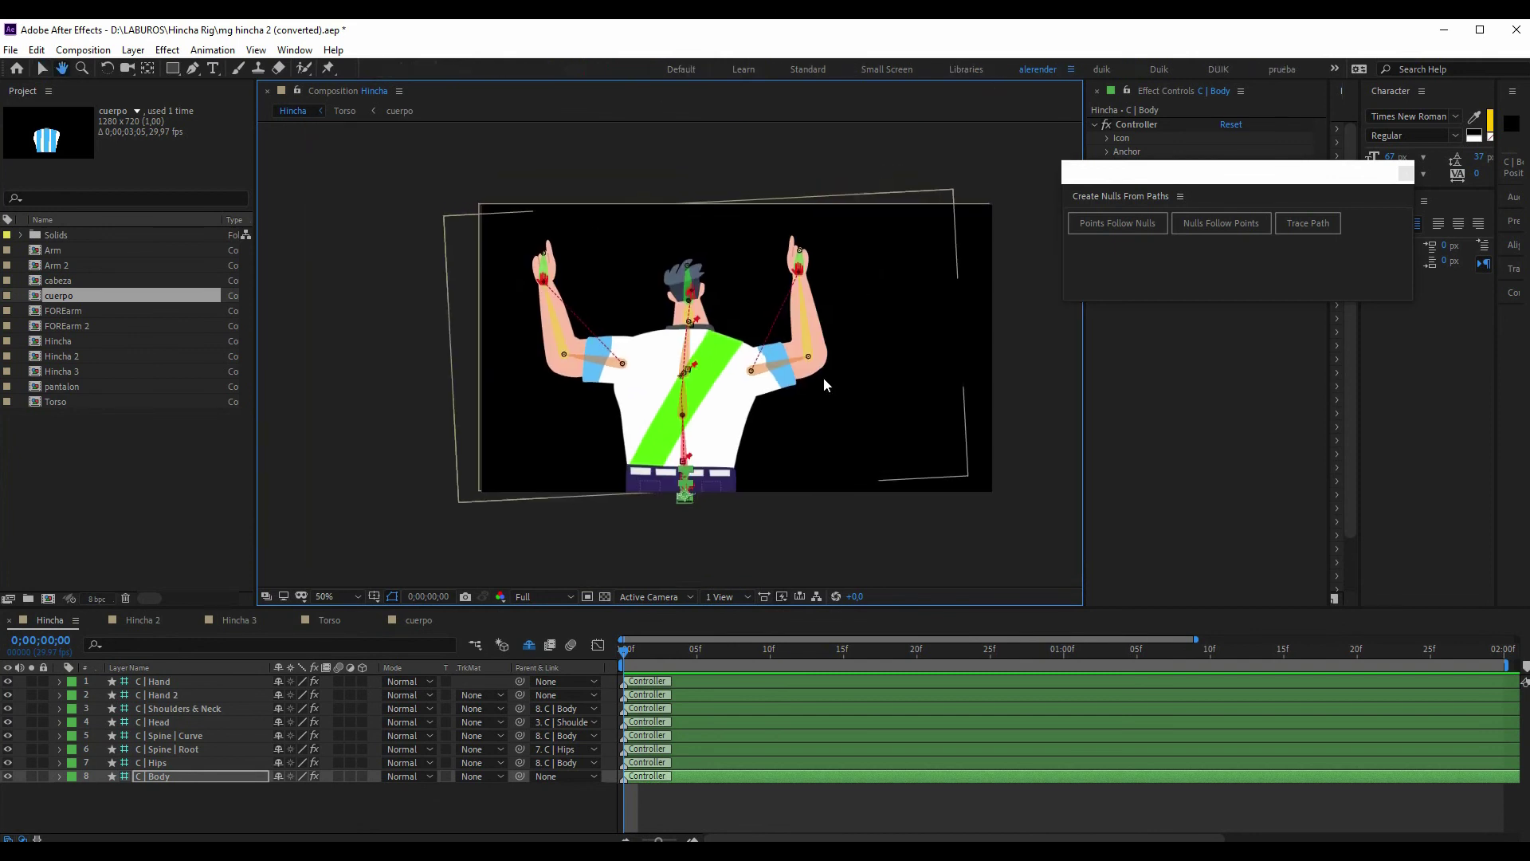
Switch to Hincha 3 and enlarge the timeline to reveal the Bufanda path layers
left_click(226, 620)
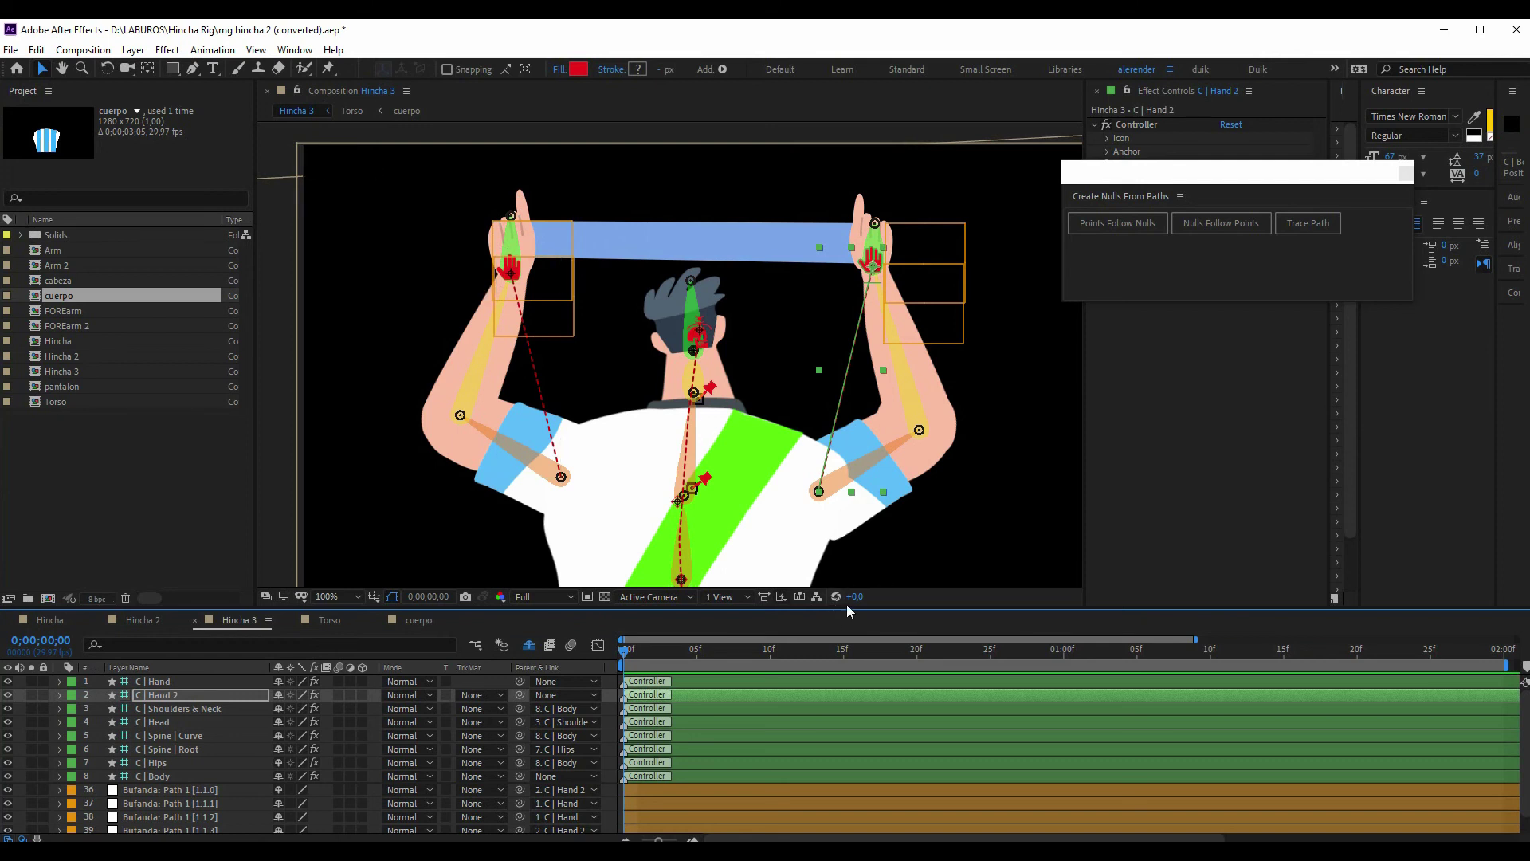
left_click_drag(845, 609, 845, 585)
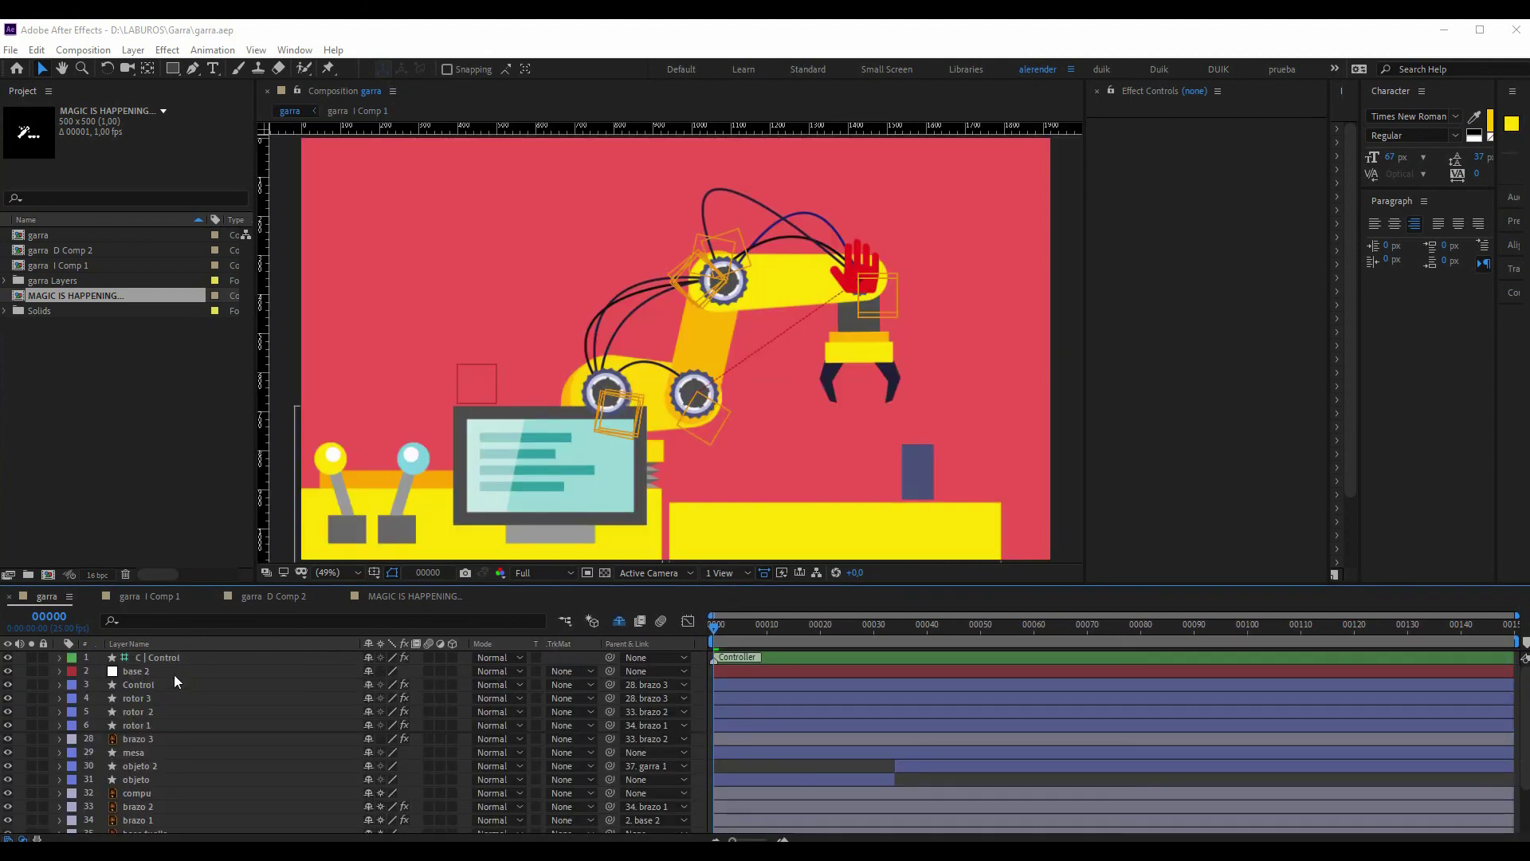
Select C | Control and drag it to swing the robot arm up with its hand raised
left_click(196, 656)
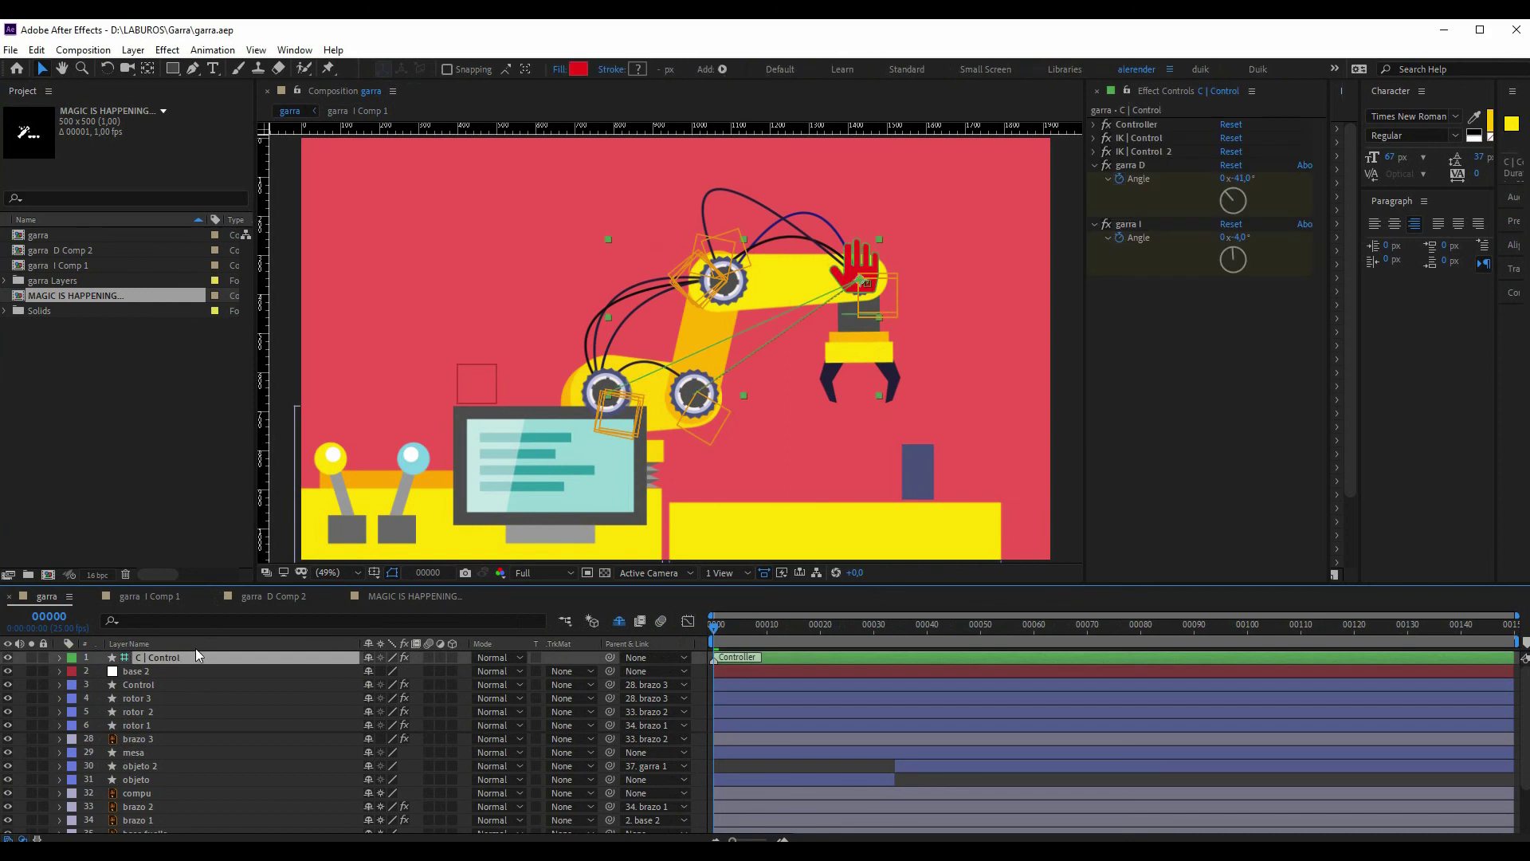
mouse_move(821, 300)
left_mouse_down()
mouse_move(856, 224)
mouse_move(757, 206)
mouse_move(905, 290)
left_mouse_up()
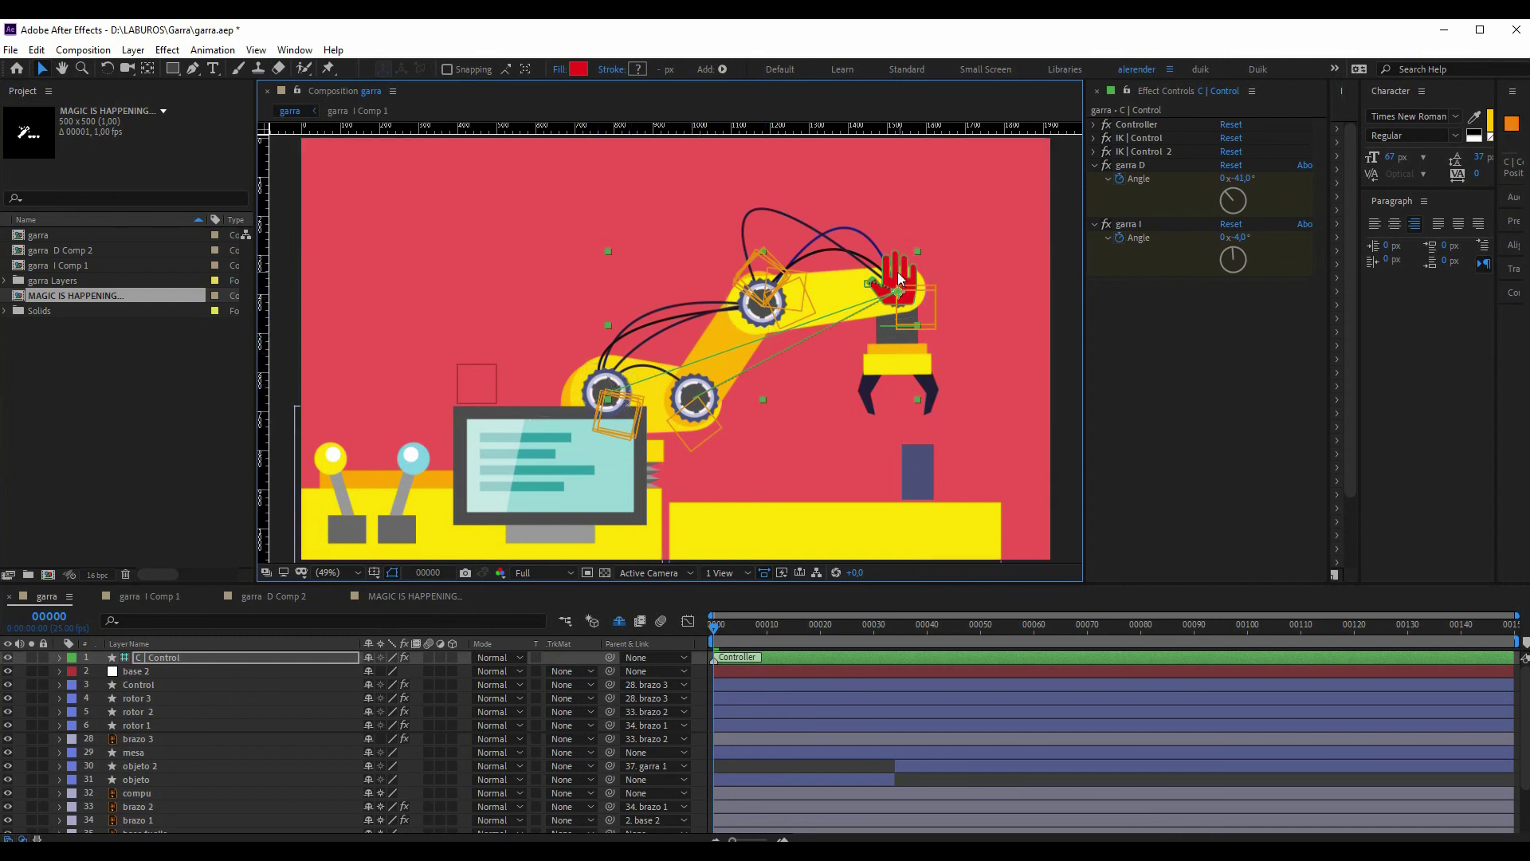
mouse_move(873, 275)
left_mouse_down()
mouse_move(853, 251)
mouse_move(857, 269)
mouse_move(768, 287)
mouse_move(833, 243)
mouse_move(797, 231)
mouse_move(825, 239)
mouse_move(802, 239)
mouse_move(839, 208)
left_mouse_up()
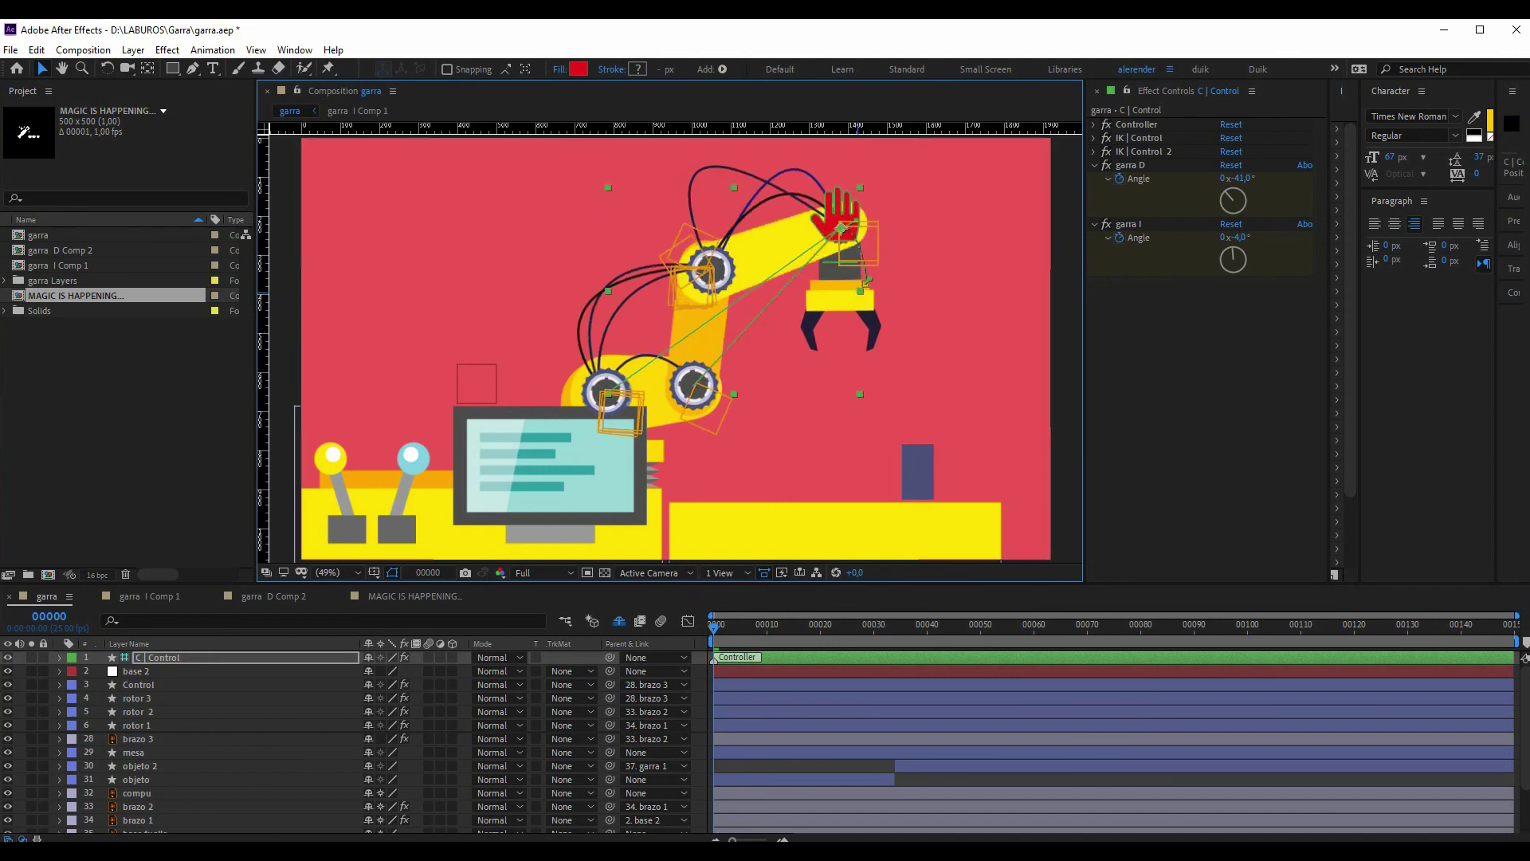